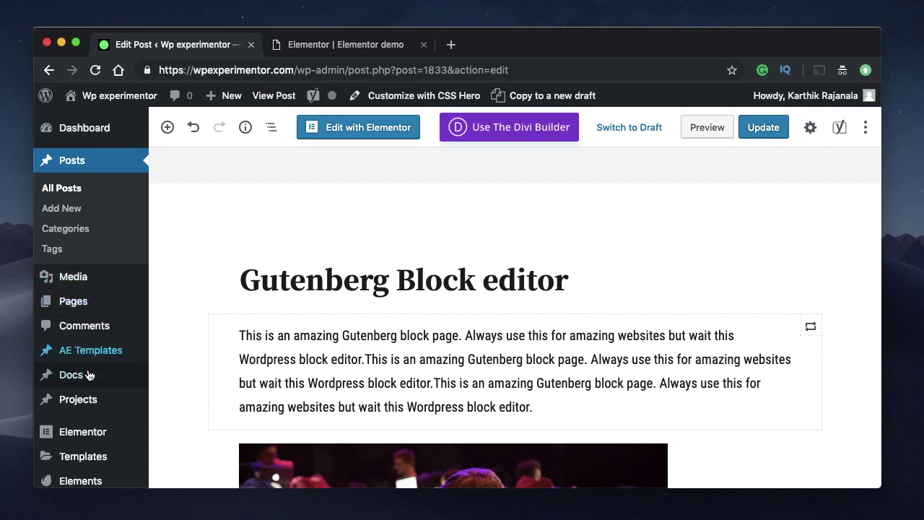
# - Scroll the post, then switch to the Elementor demo tab showing the 'BLK 25% OFF FRI' banner
pyautogui.scroll(-2, 65, 374)
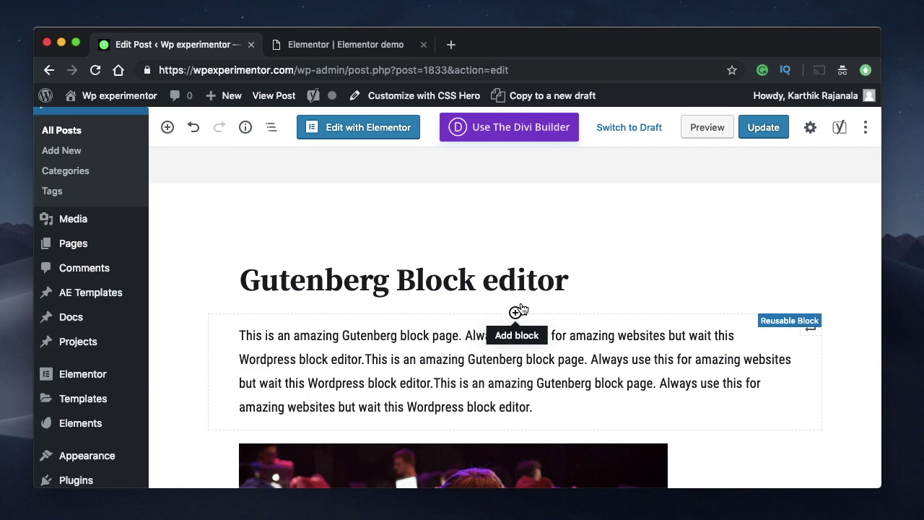
pyautogui.click(356, 46)
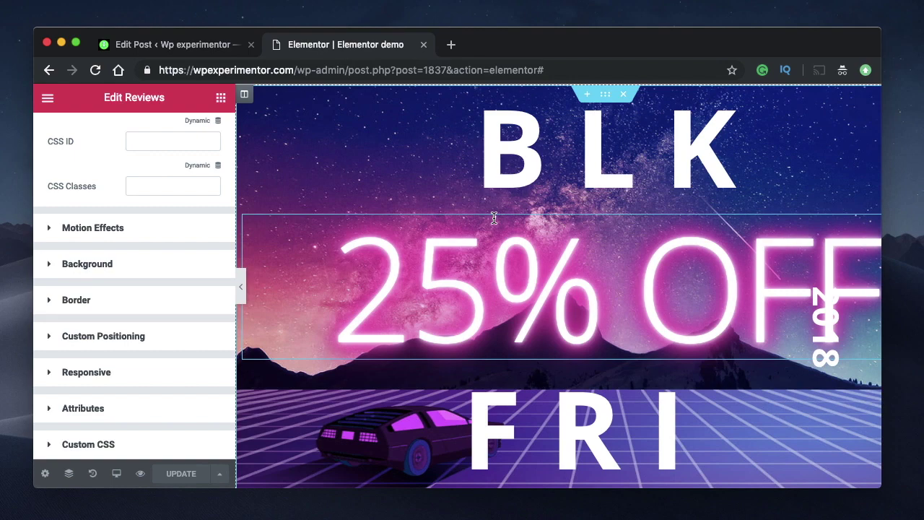
# - Open the Edit Heading settings for the BLK heading, then return to the 'Gutenberg Block editor' post
pyautogui.click(497, 189)
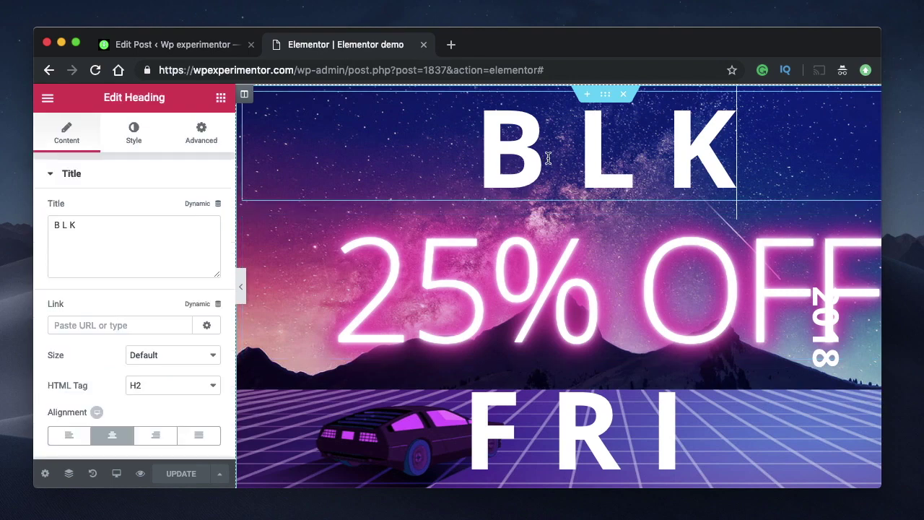
pyautogui.click(151, 47)
pyautogui.click(325, 43)
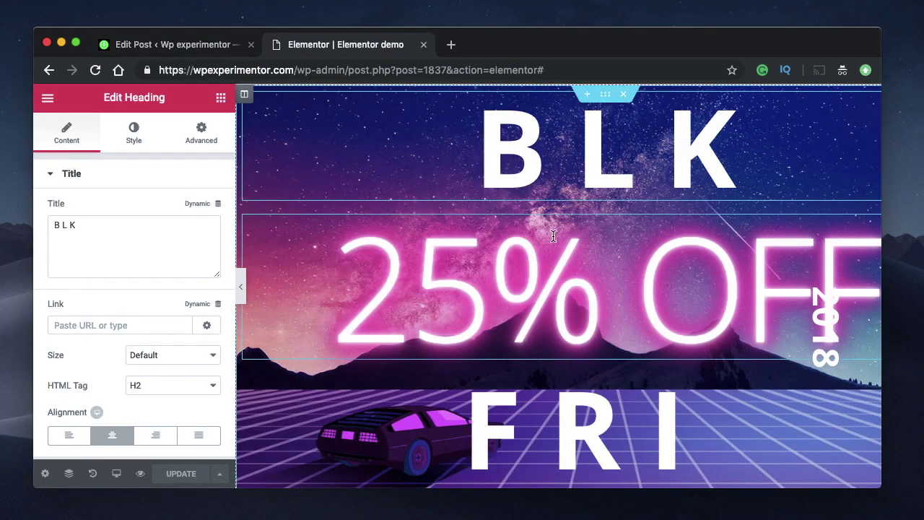
pyautogui.click(154, 43)
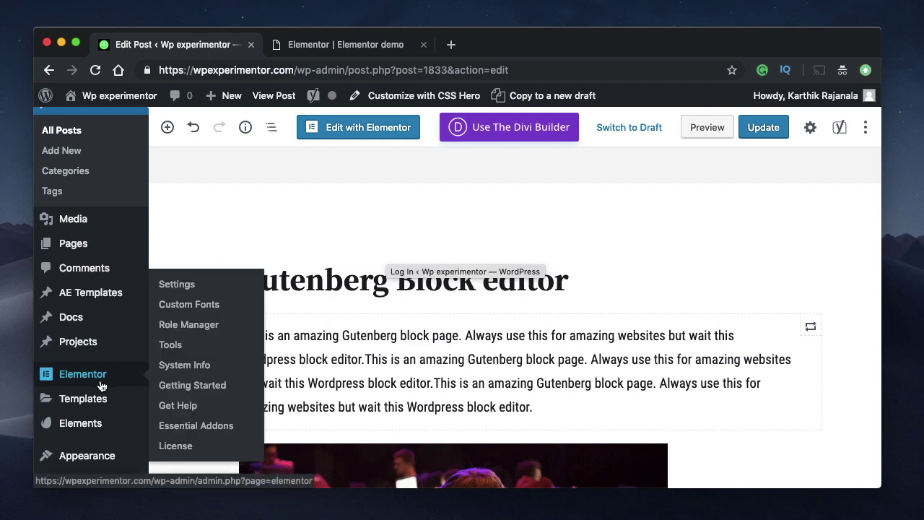
# - Launch Appearance > Customize in a new tab and return to the post editor while it loads
pyautogui.scroll(1, 76, 311)
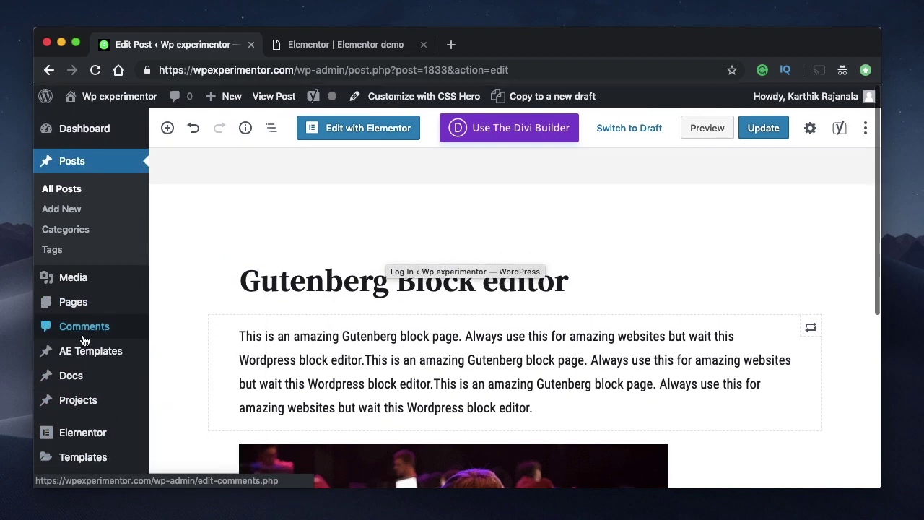
pyautogui.scroll(-3, 80, 339)
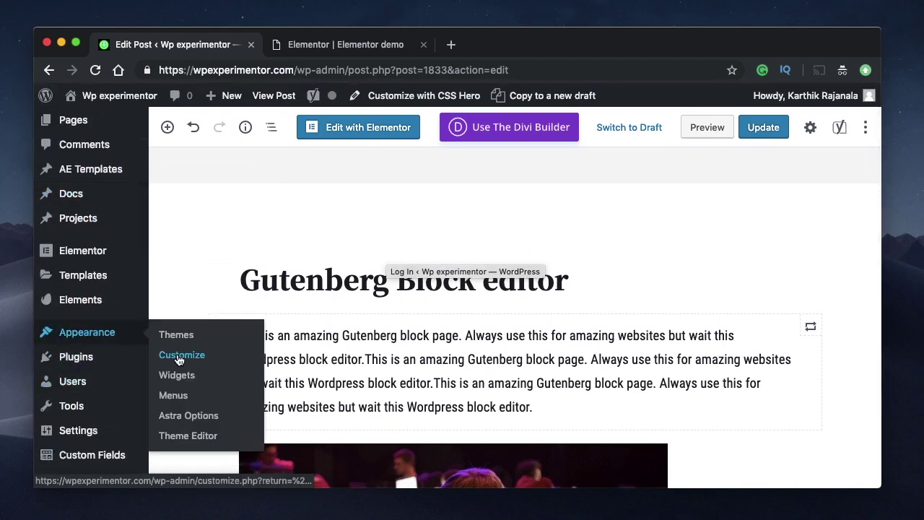
pyautogui.keyDown('super'); pyautogui.click(157, 354); pyautogui.keyUp('super')
pyautogui.click(324, 42)
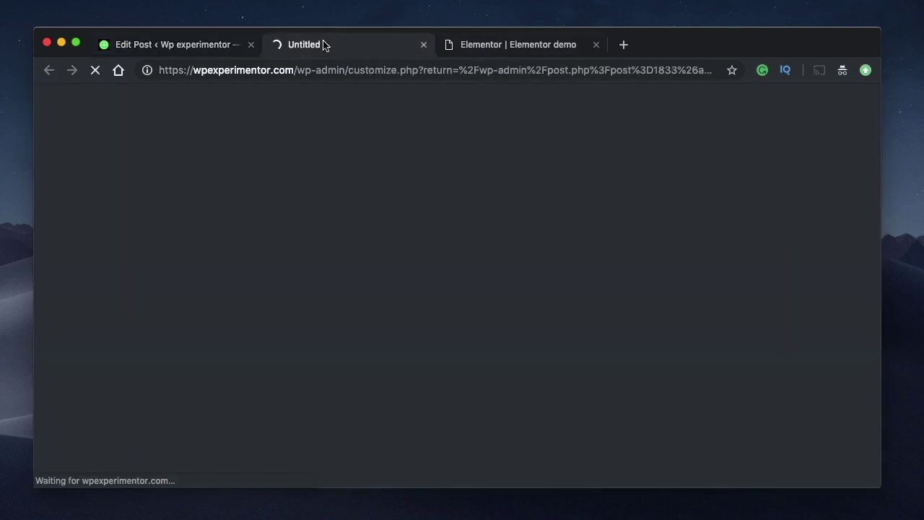
pyautogui.click(184, 47)
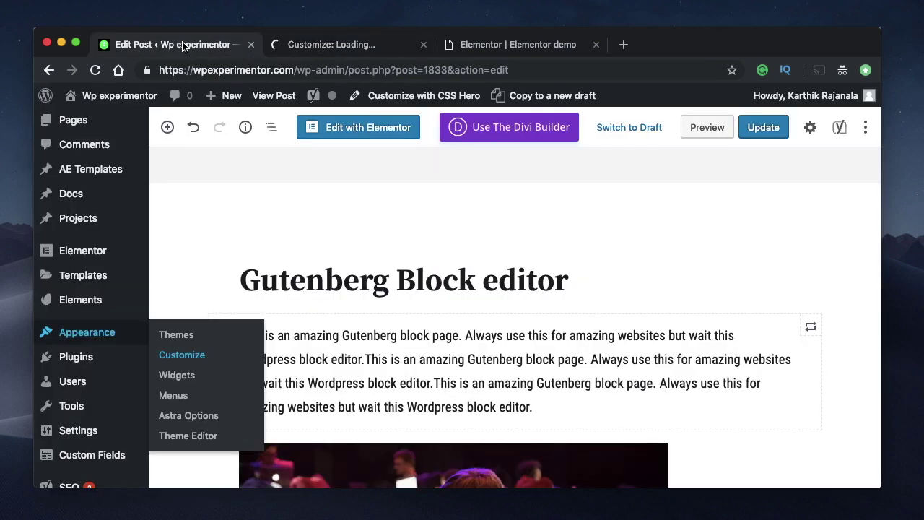
# - In the Customizer, go to Colors & Background > Base Colors and pick the purple Text Color
pyautogui.click(311, 47)
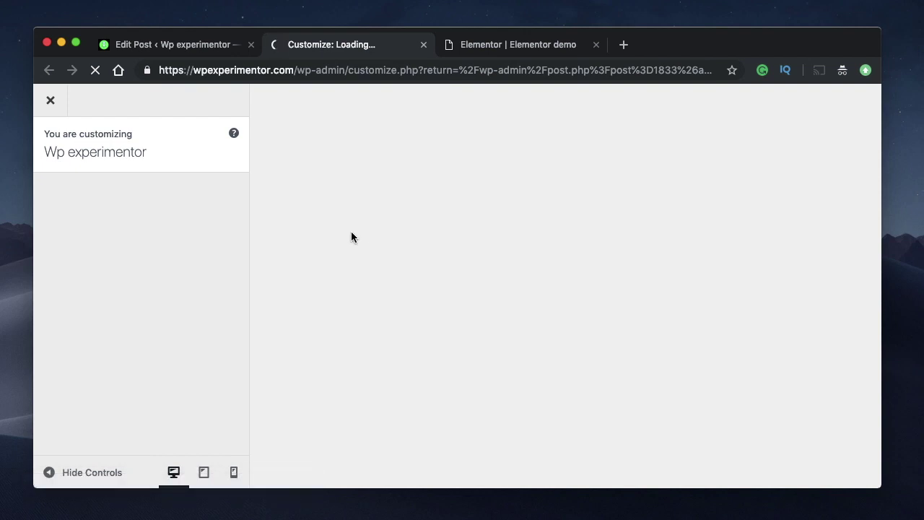
pyautogui.scroll(-4, 145, 334)
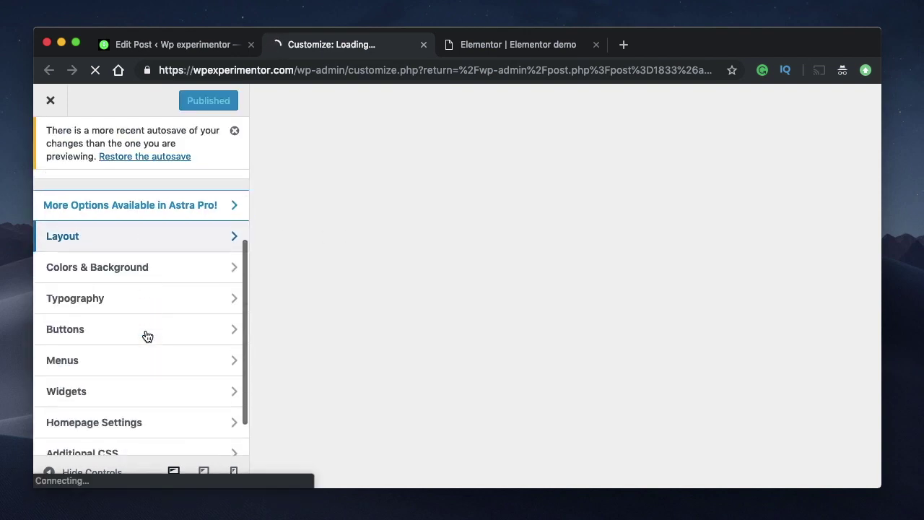
pyautogui.click(155, 241)
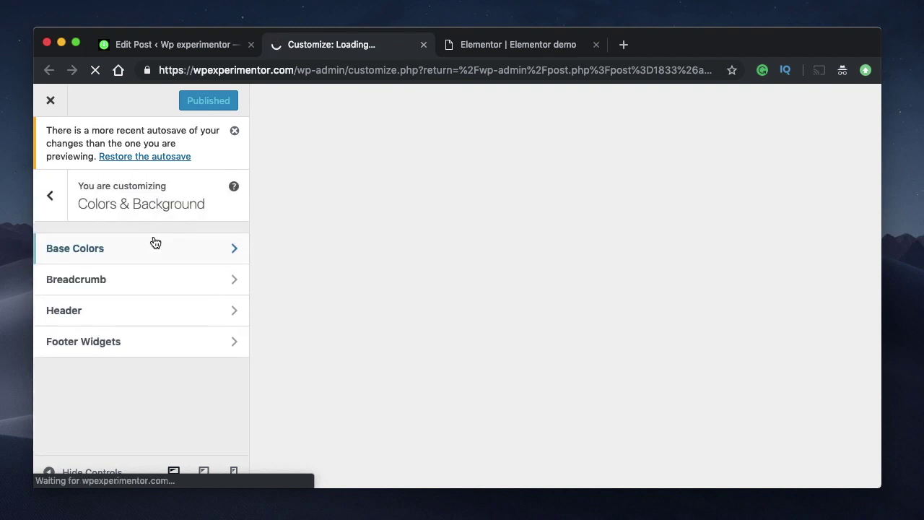
pyautogui.click(135, 254)
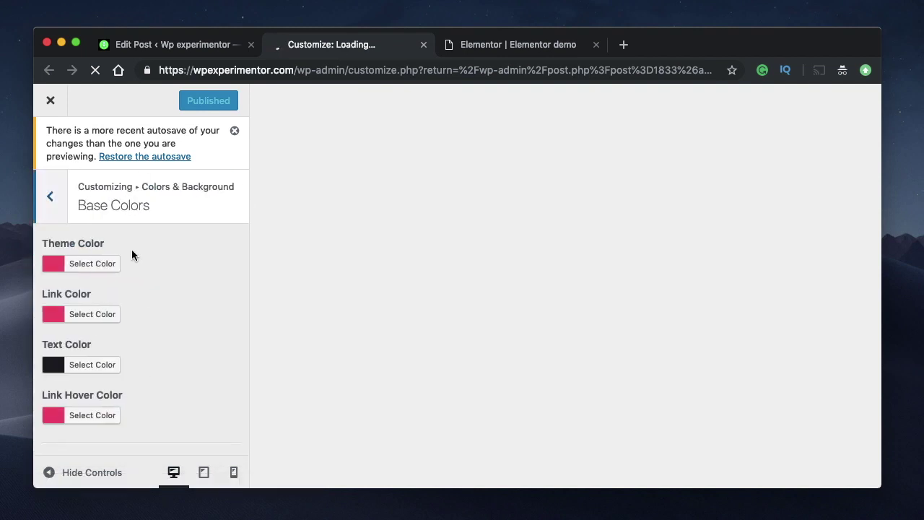
pyautogui.click(99, 364)
pyautogui.scroll(-5, 203, 309)
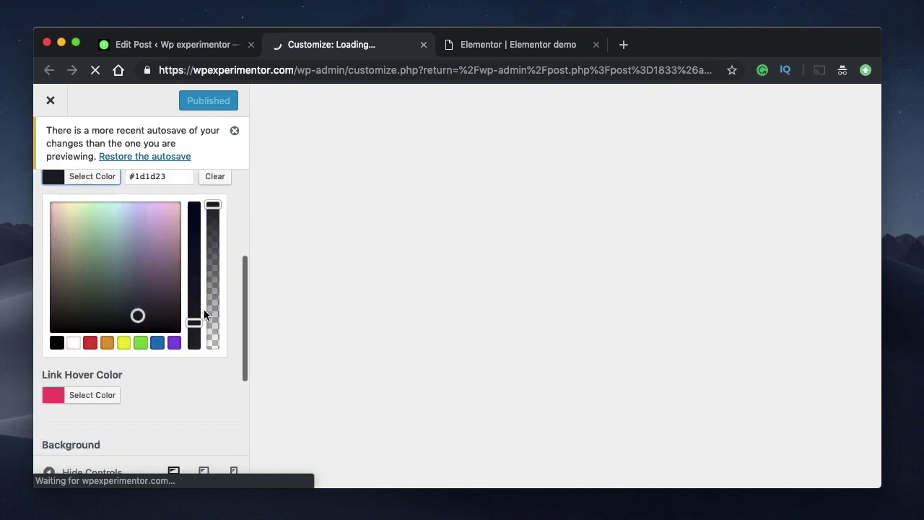
pyautogui.click(174, 343)
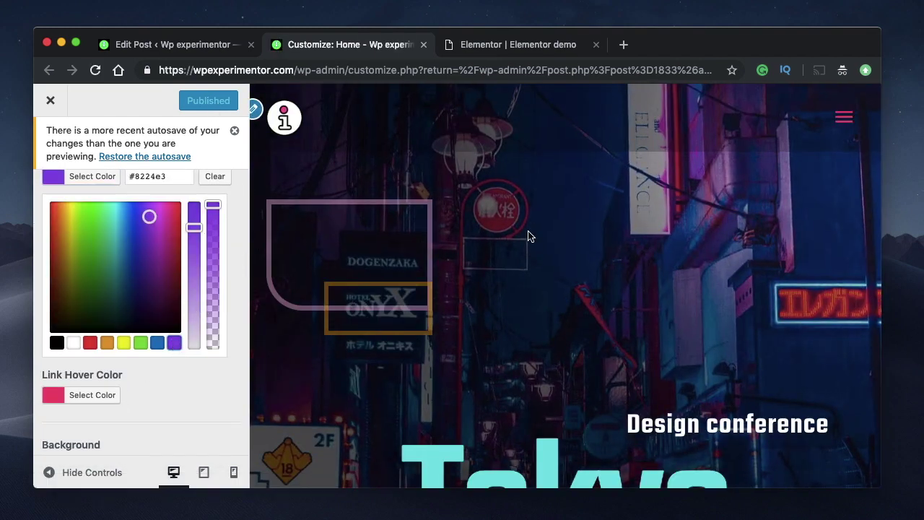
# - Reapply the purple (#8224e3) text colour, publish it, and return to the post title
pyautogui.scroll(-5, 528, 236)
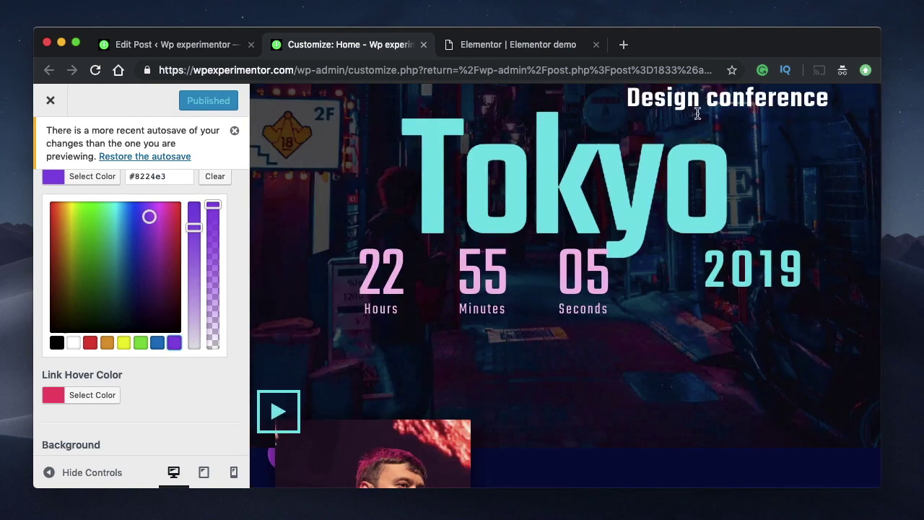
pyautogui.scroll(-2, 673, 209)
pyautogui.scroll(5, 672, 209)
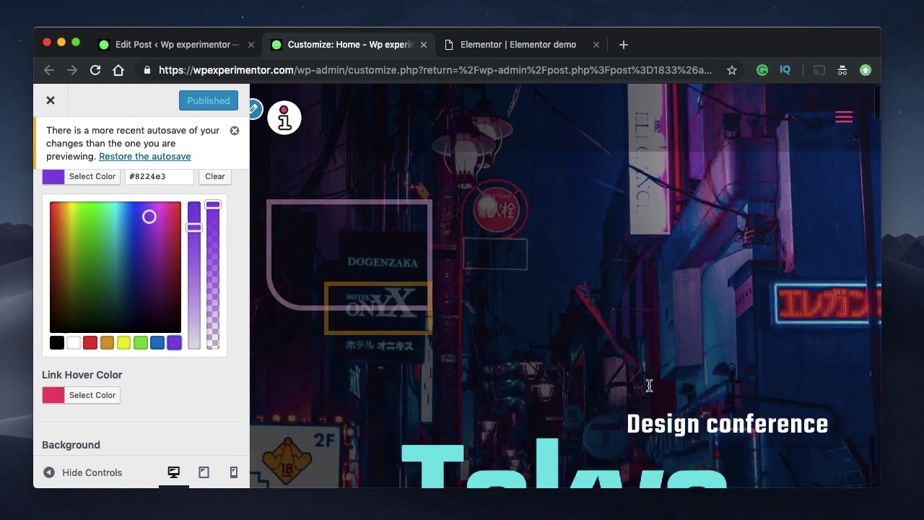
pyautogui.scroll(-12, 635, 423)
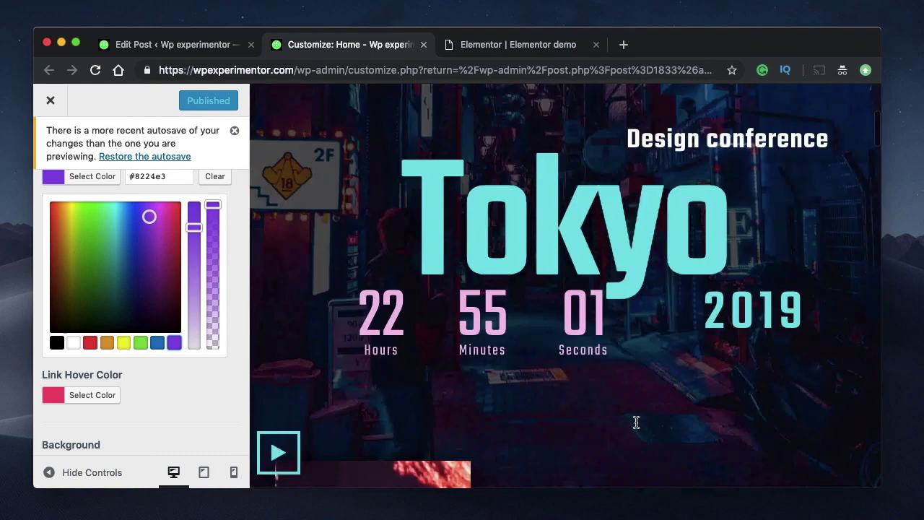
pyautogui.click(175, 343)
pyautogui.click(194, 101)
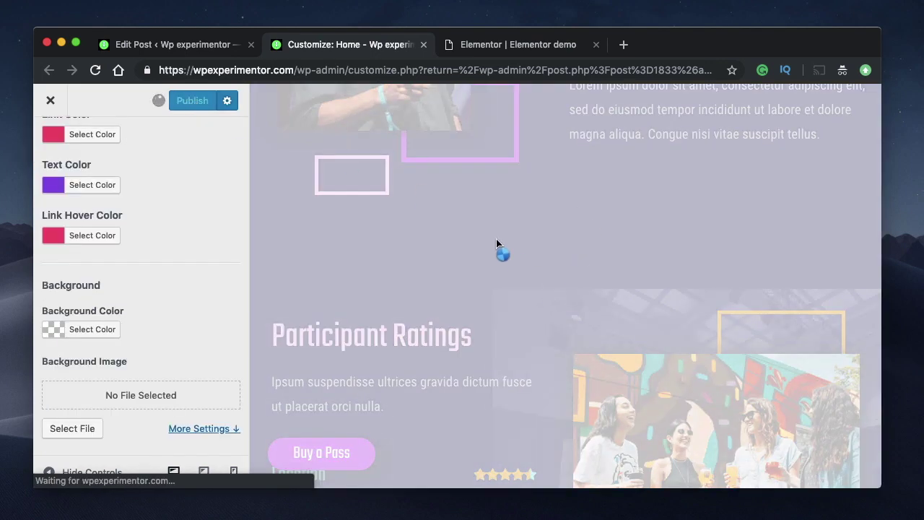
pyautogui.click(178, 45)
pyautogui.click(347, 285)
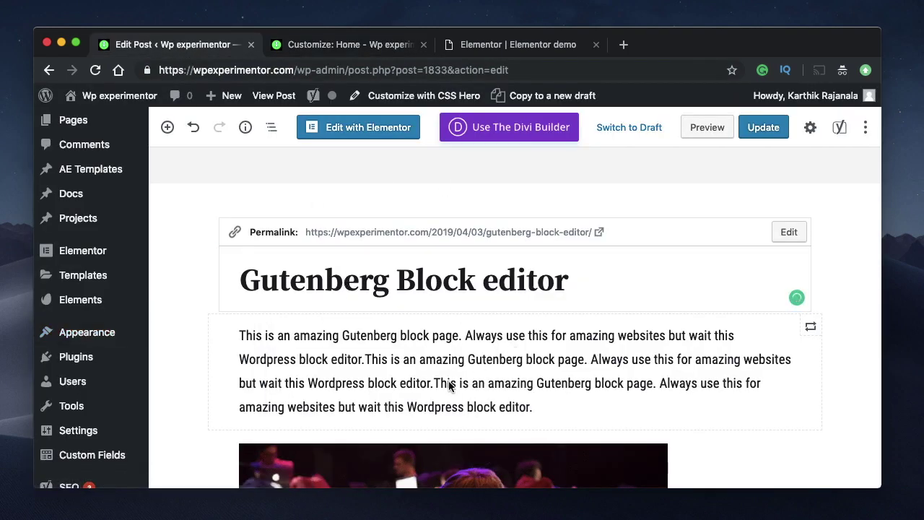
# - Reload the post, select its title, and go back to the Customizer's Colors & Background options
pyautogui.click(95, 71)
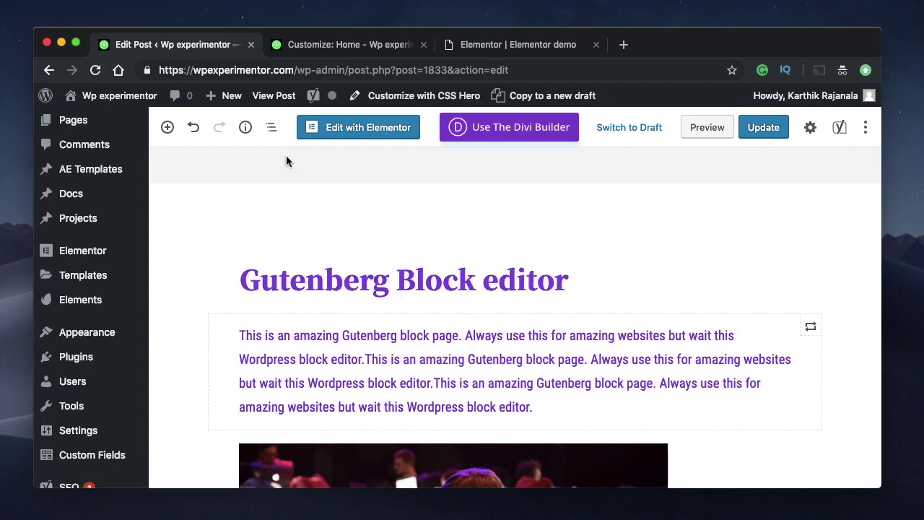
pyautogui.tripleClick(350, 291)
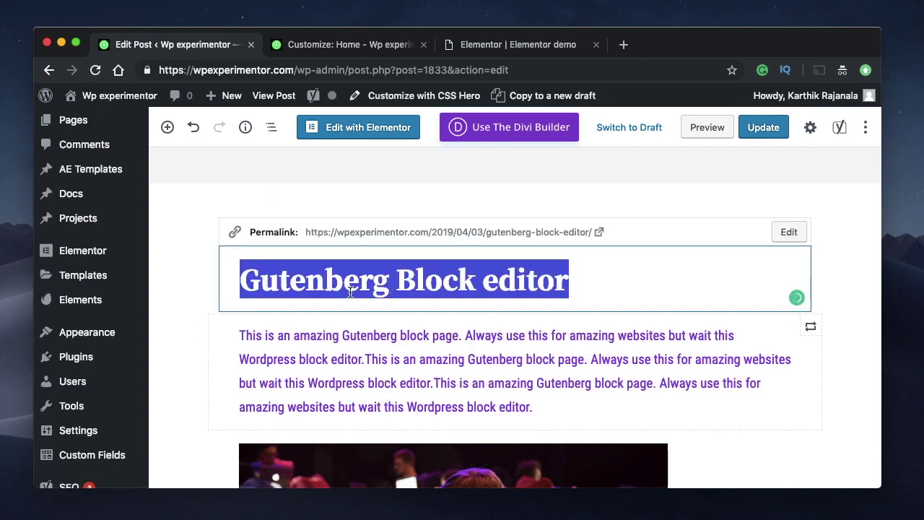
pyautogui.click(340, 43)
pyautogui.click(146, 224)
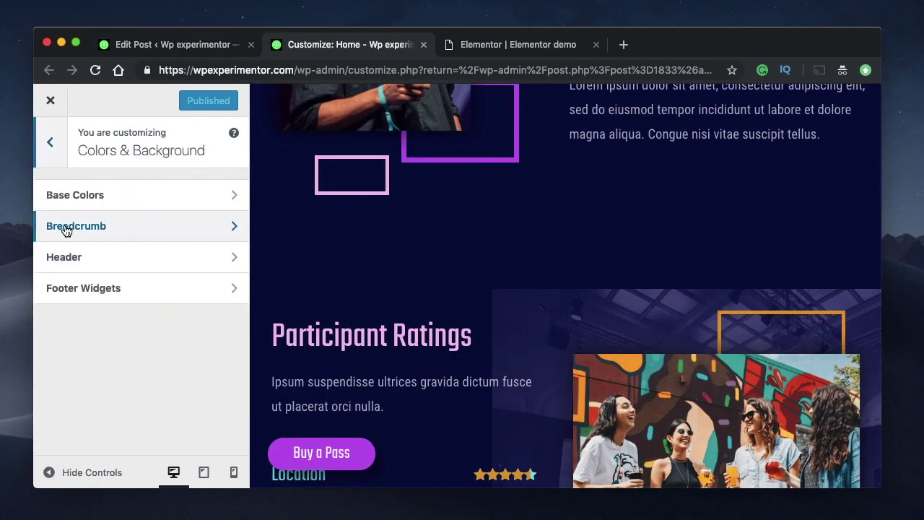
# - Confirm Base Colors holds the purple text colour, then select the post's reusable paragraph block
pyautogui.click(68, 196)
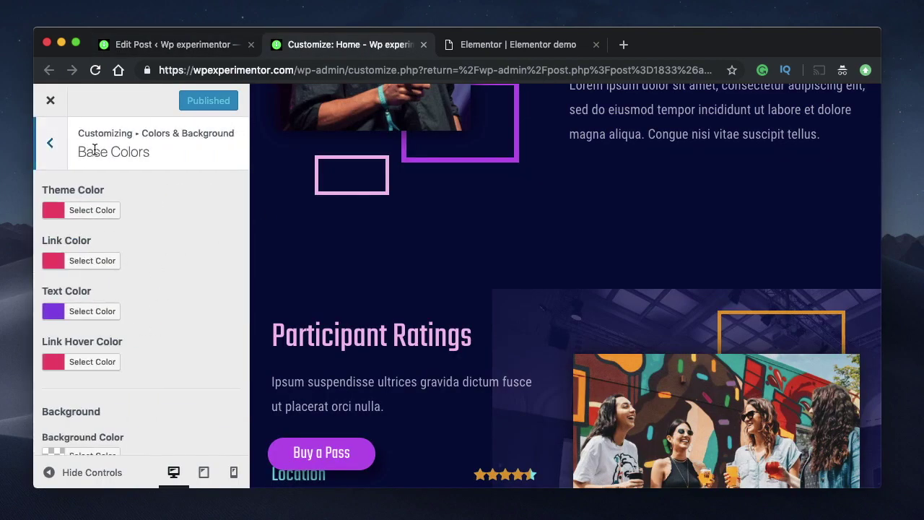
pyautogui.click(168, 48)
pyautogui.click(656, 380)
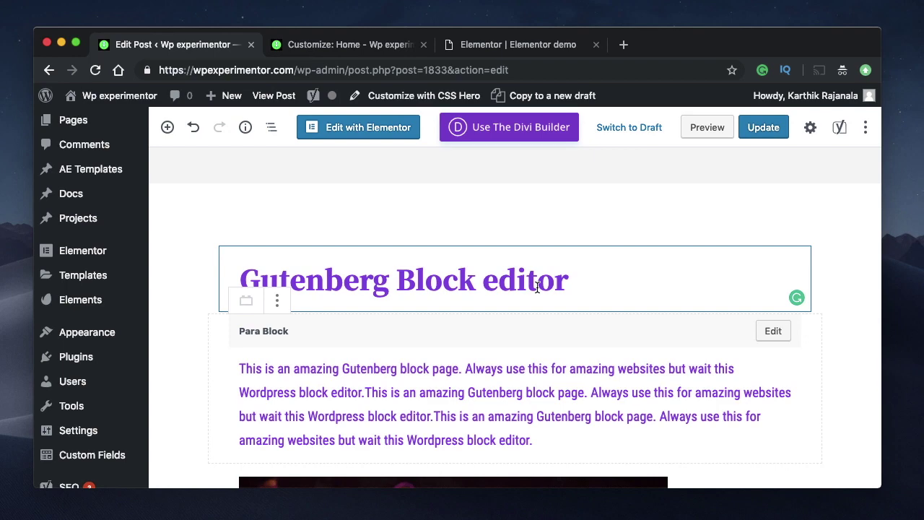
# - Scroll through the purple title and reusable paragraph, then switch to the Elementor demo tab
pyautogui.click(526, 51)
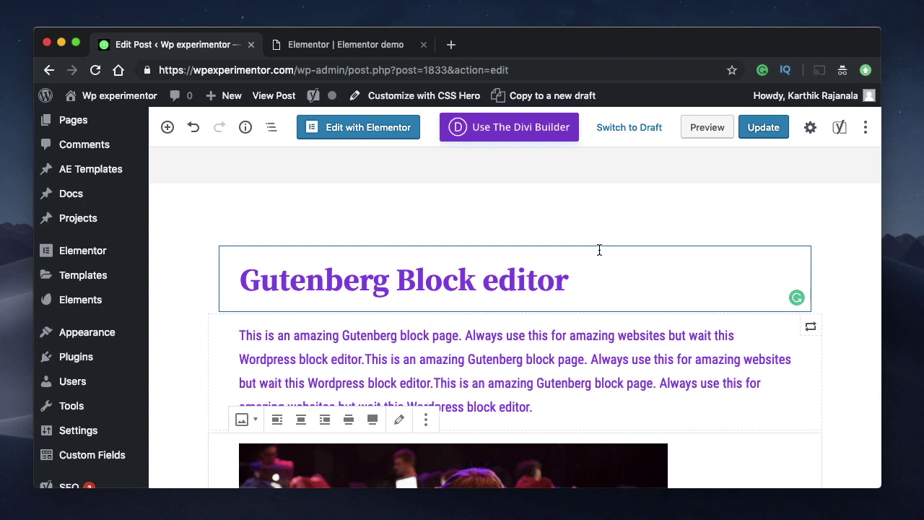
pyautogui.scroll(-3, 583, 359)
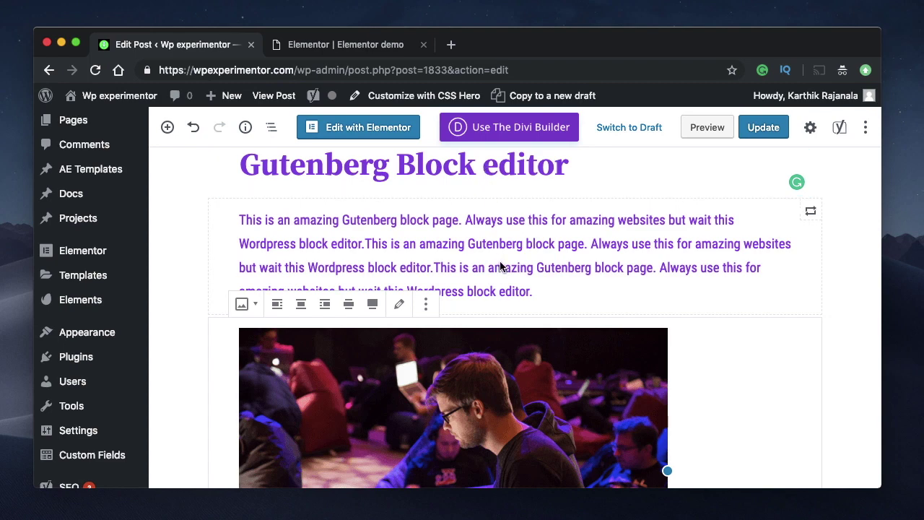
pyautogui.scroll(2, 501, 267)
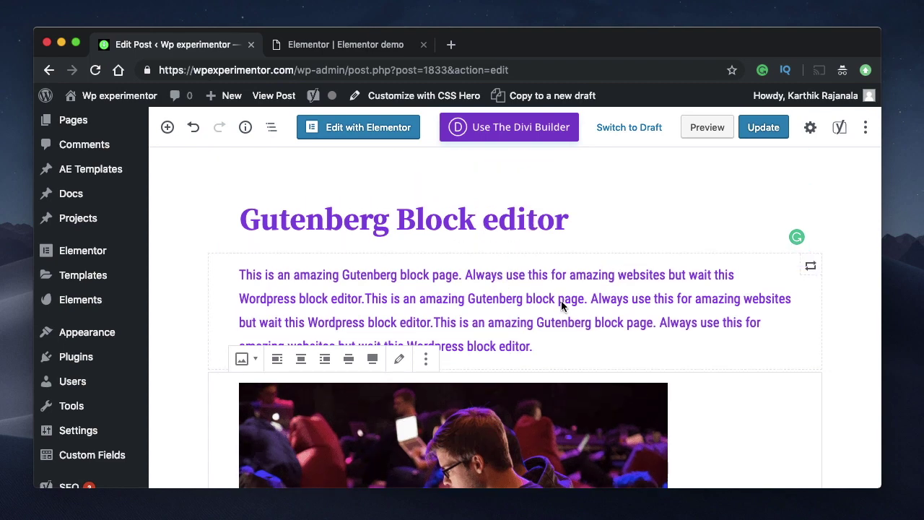
pyautogui.click(351, 42)
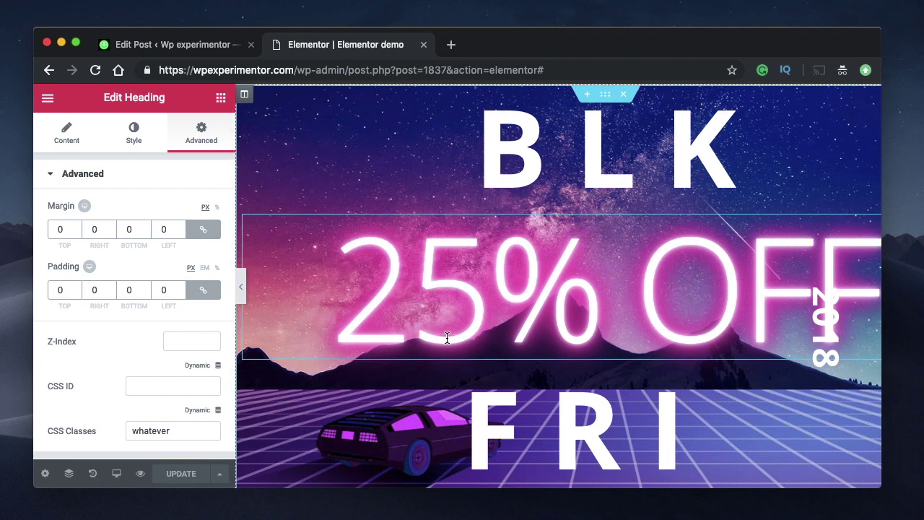
# - Show the Style settings of the '25% OFF' heading, comparing them with the Gutenberg post
pyautogui.click(510, 288)
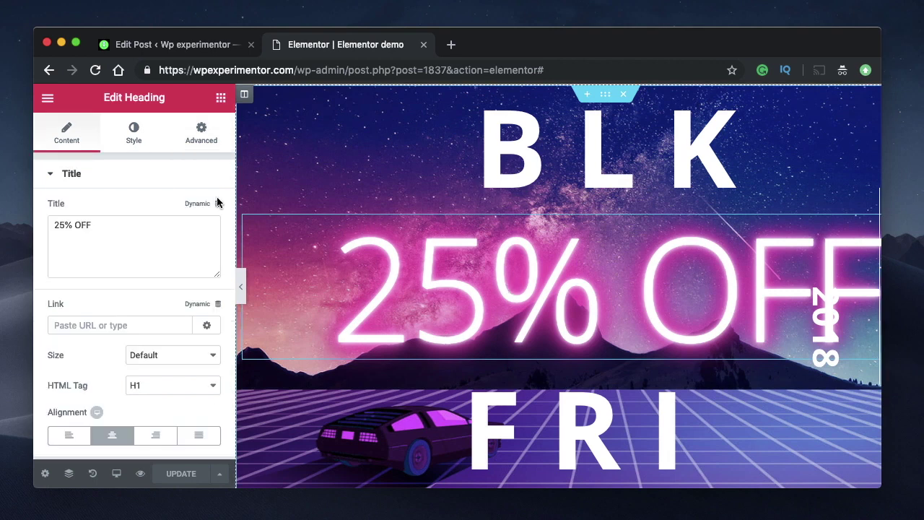
pyautogui.click(131, 140)
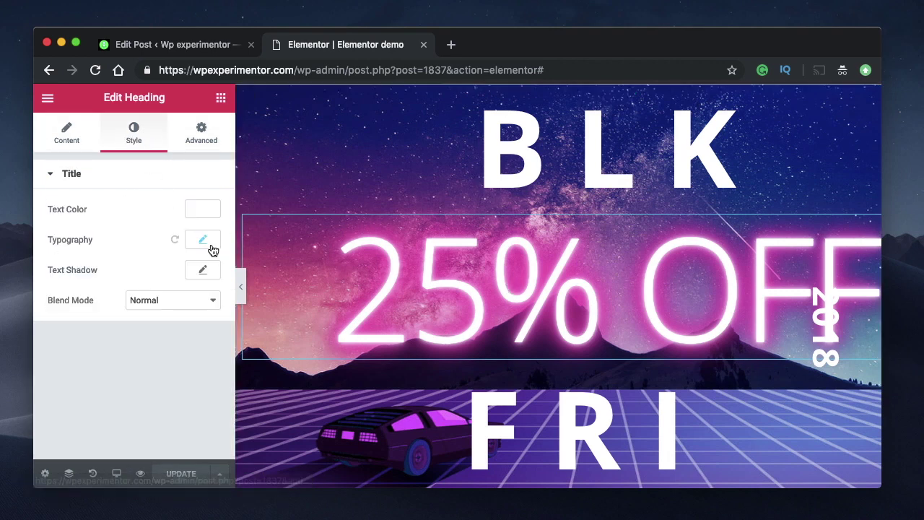
pyautogui.click(154, 44)
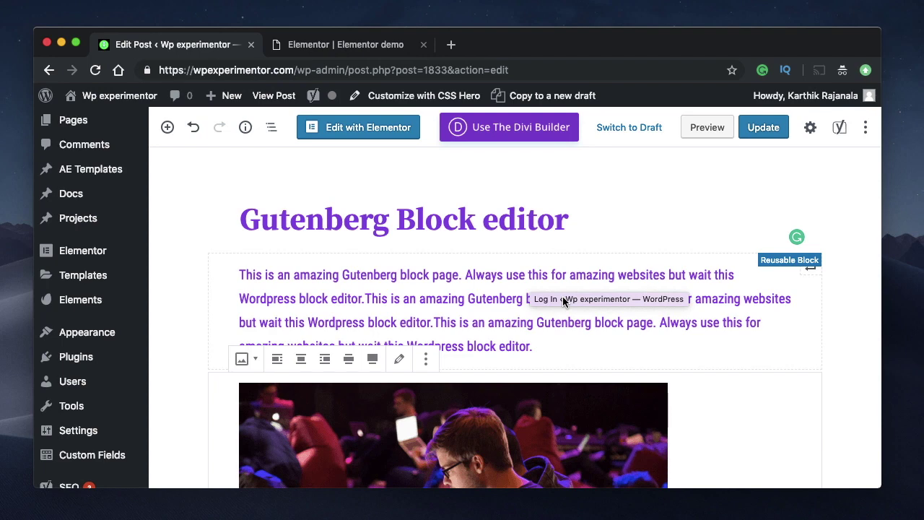
pyautogui.click(337, 46)
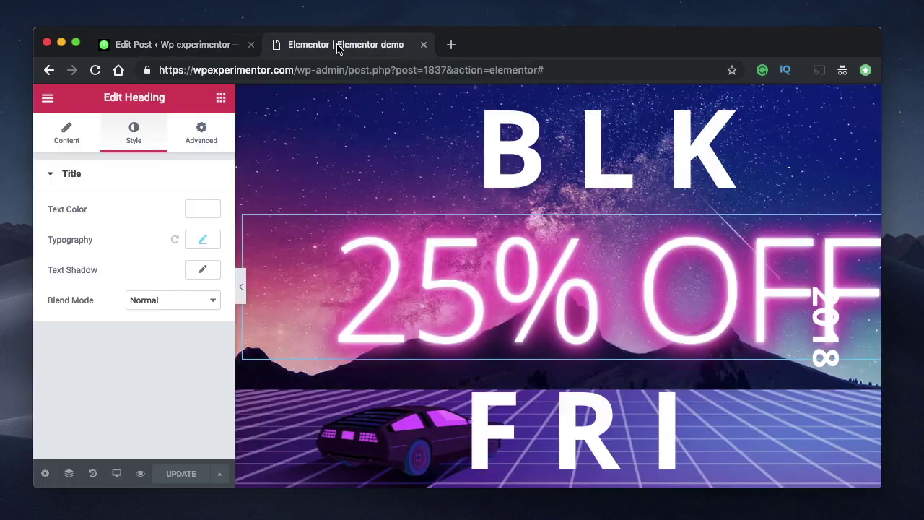
pyautogui.click(150, 43)
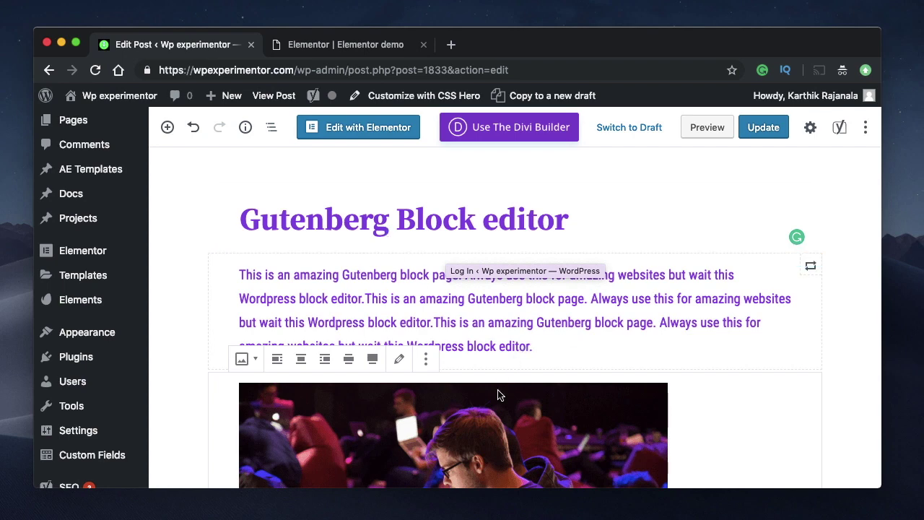
pyautogui.scroll(-2, 498, 393)
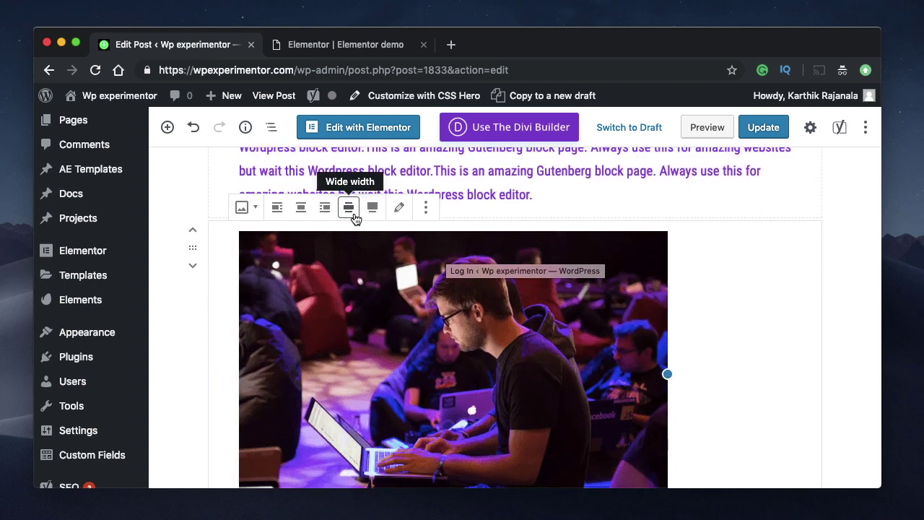
pyautogui.scroll(-2, 482, 329)
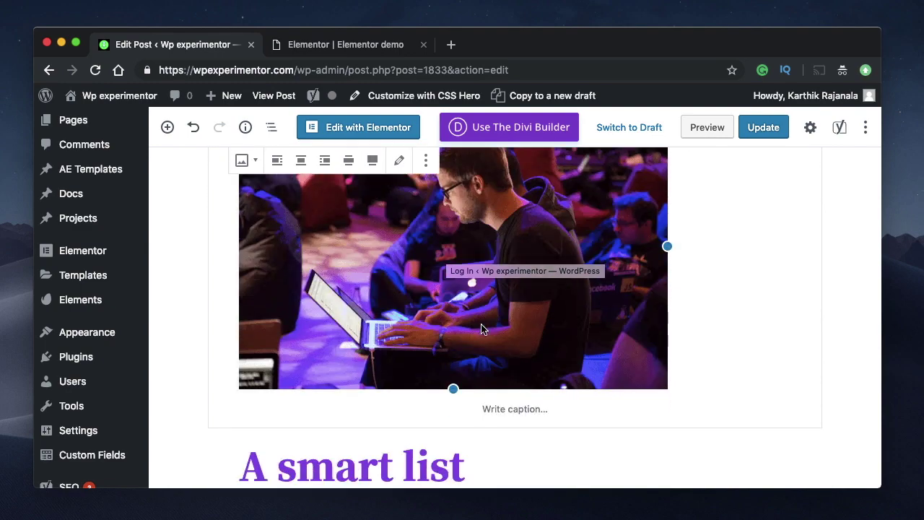
pyautogui.scroll(-7, 482, 328)
pyautogui.scroll(4, 481, 324)
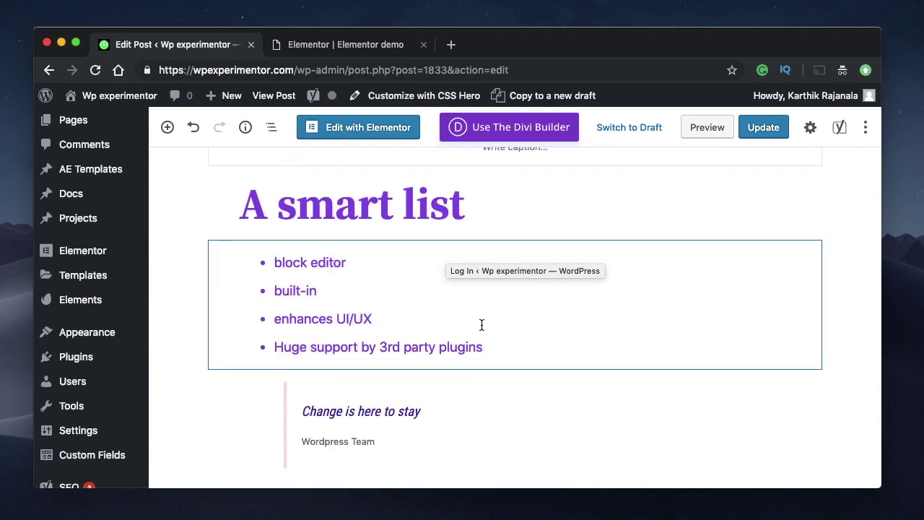
pyautogui.scroll(5, 482, 326)
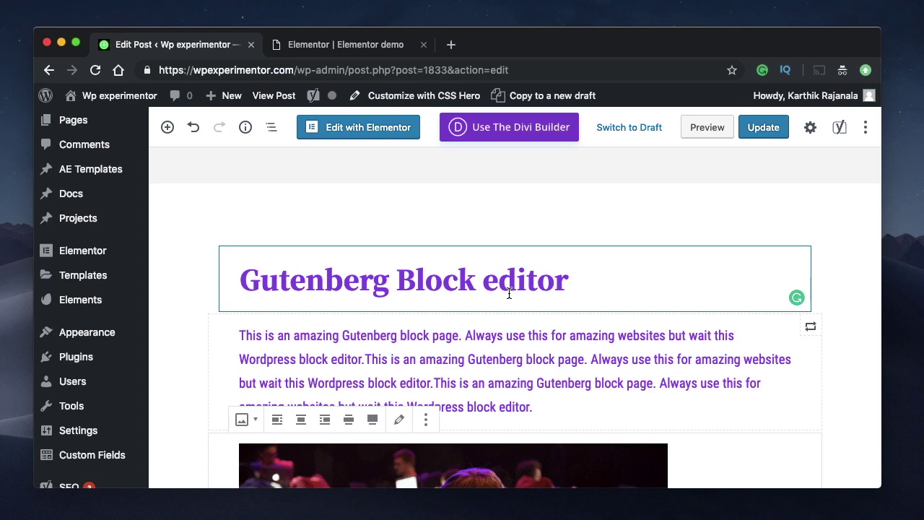
# - Select the BLK heading, scroll the Black Friday page, and collapse the Elementor panel for a full-page view
pyautogui.click(346, 44)
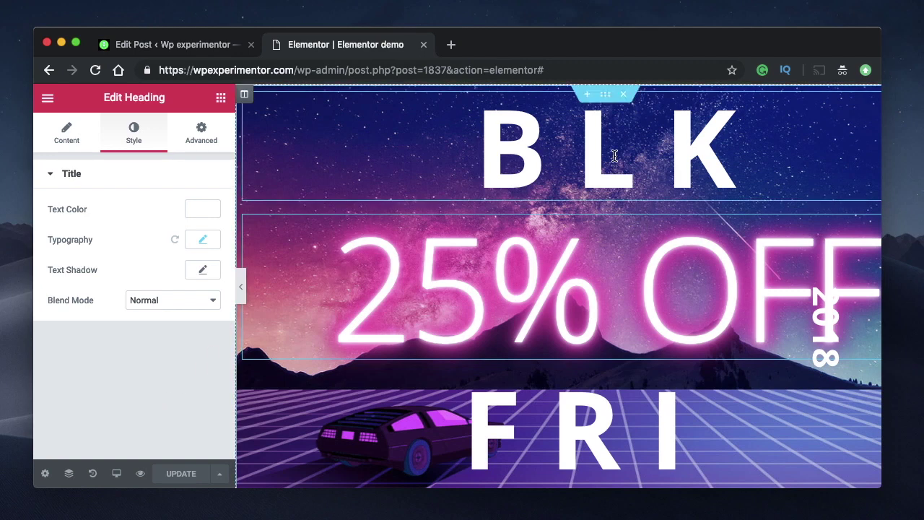
pyautogui.click(638, 186)
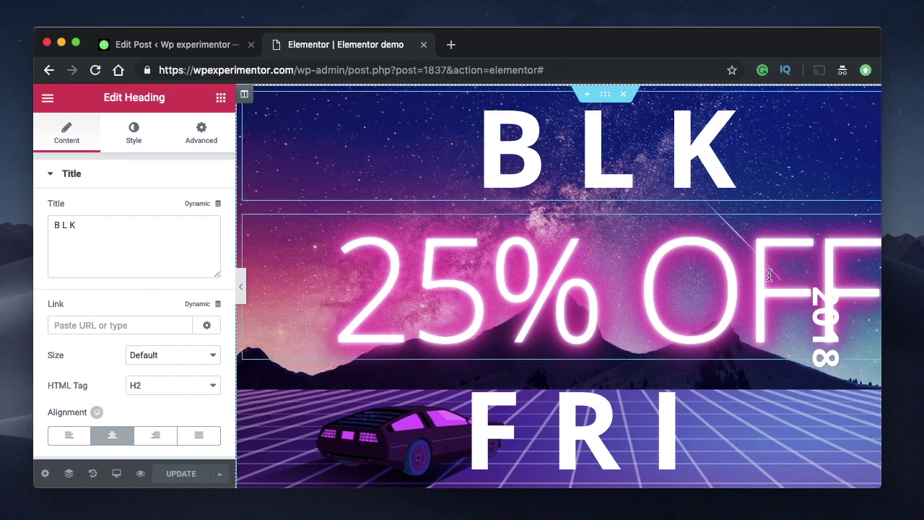
pyautogui.scroll(-3, 618, 386)
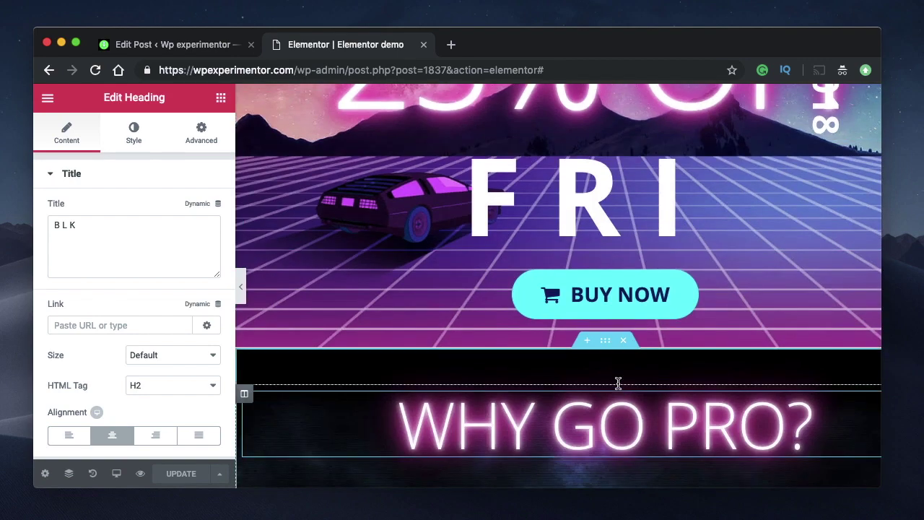
pyautogui.scroll(-5, 617, 382)
pyautogui.scroll(-5, 618, 383)
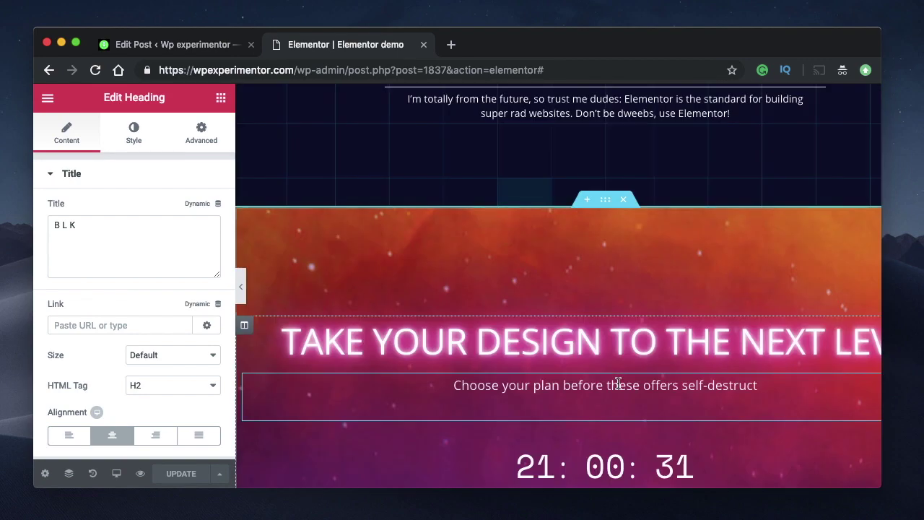
pyautogui.click(242, 287)
pyautogui.scroll(13, 537, 280)
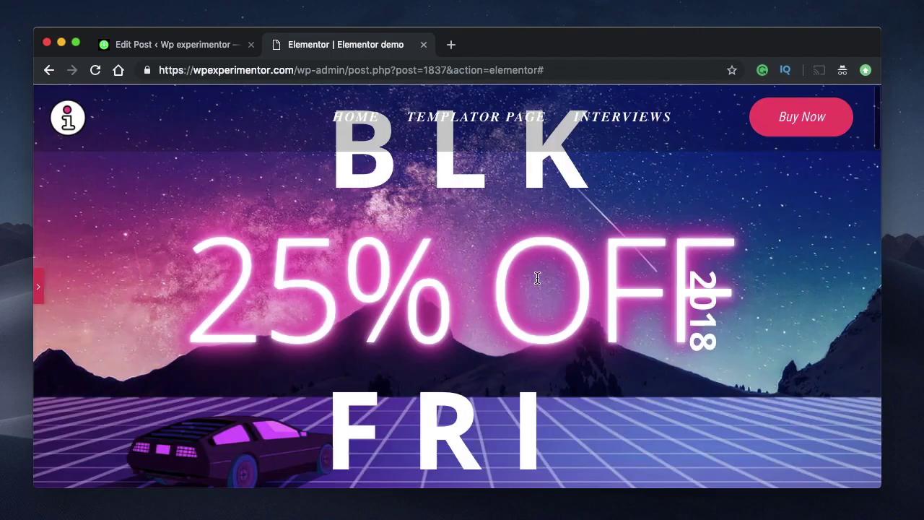
# - Preview the 'Gutenberg Block editor' post live and browse its Uncategorized category archive
pyautogui.click(173, 46)
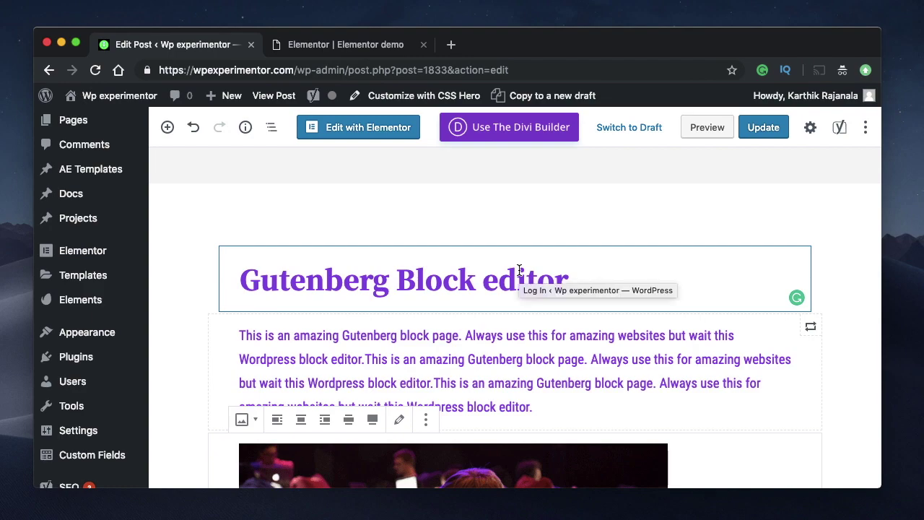
pyautogui.scroll(-5, 509, 319)
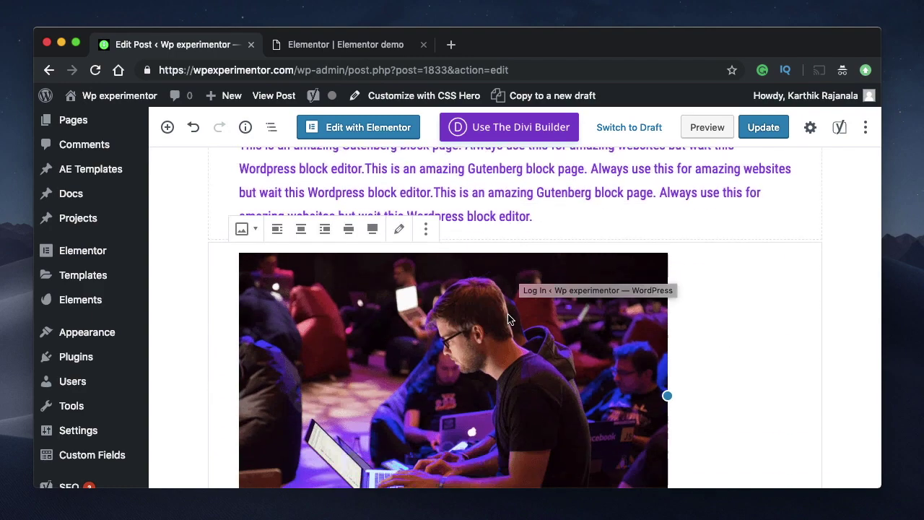
pyautogui.scroll(-8, 508, 319)
pyautogui.scroll(13, 507, 313)
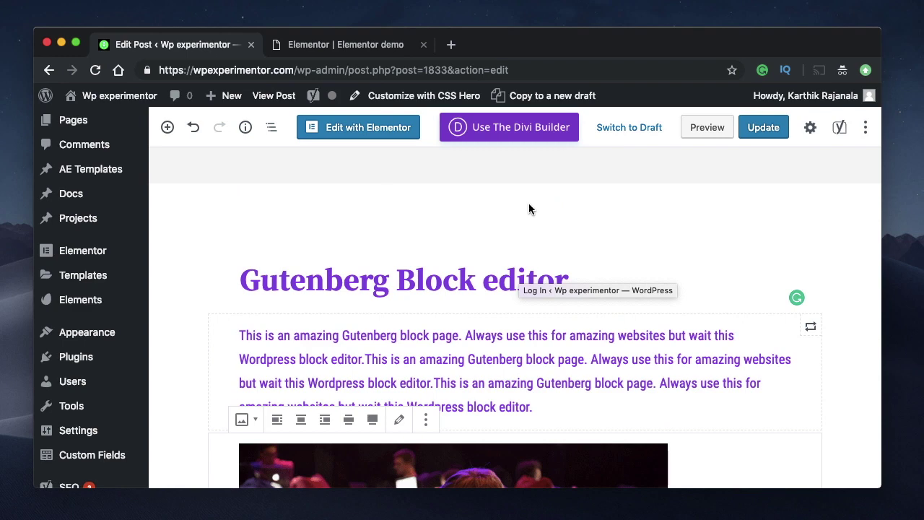
pyautogui.click(702, 133)
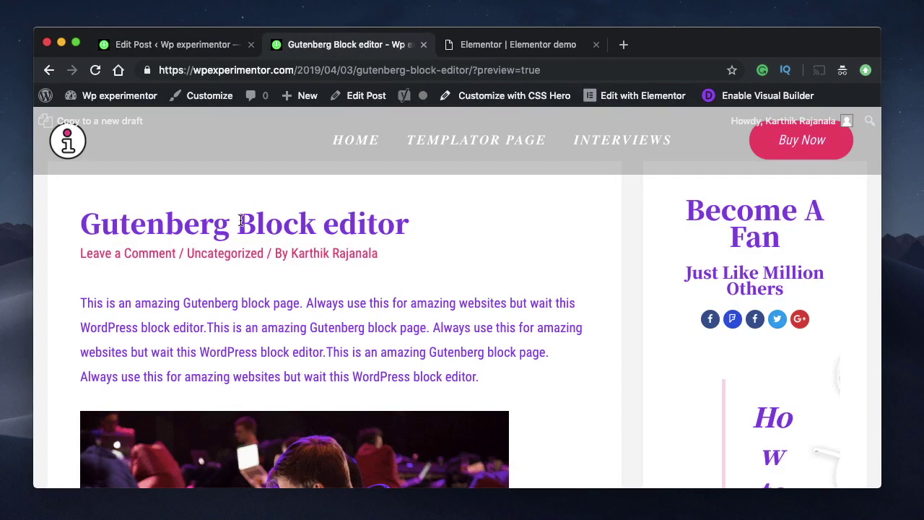
pyautogui.tripleClick(242, 225)
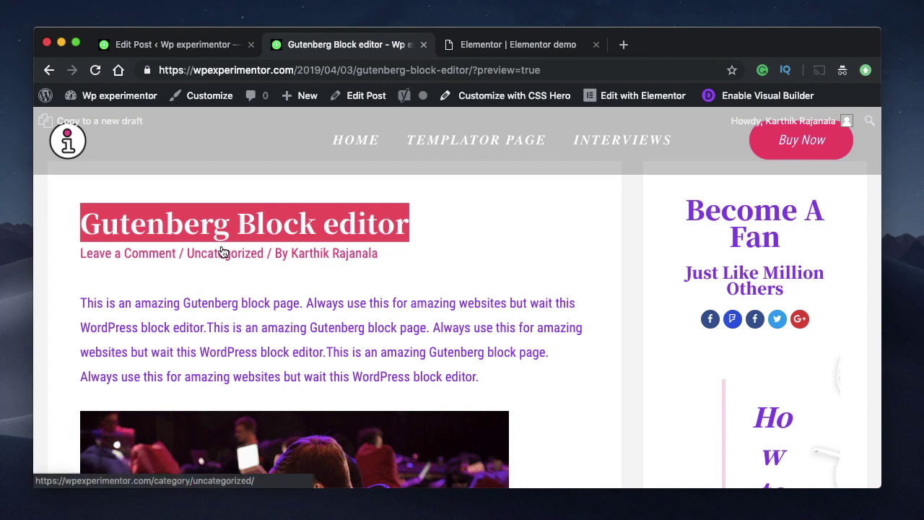
pyautogui.click(224, 253)
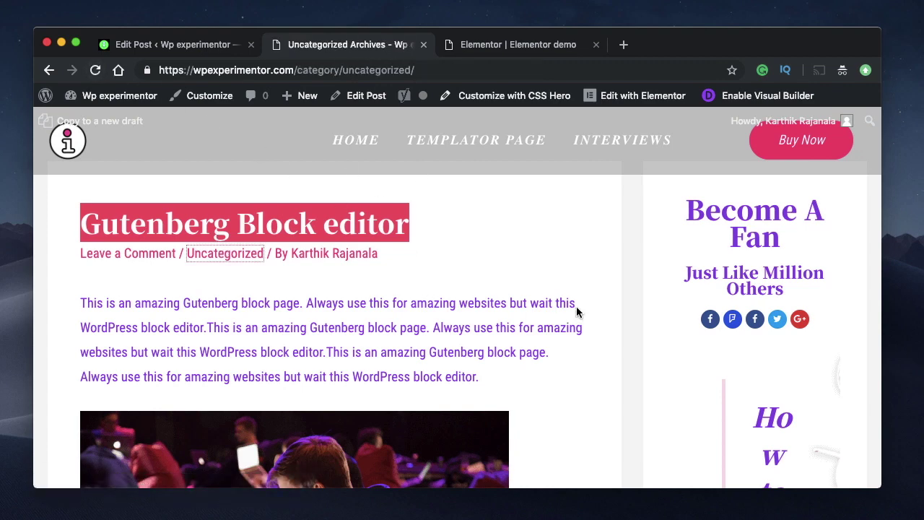
pyautogui.click(49, 70)
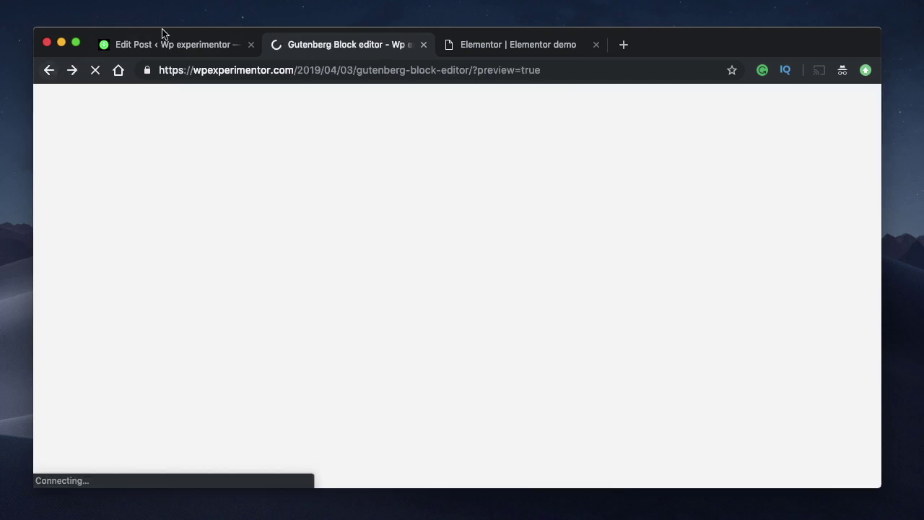
# - Compare the post editor against its preview, then return to the Elementor Black Friday page
pyautogui.click(163, 46)
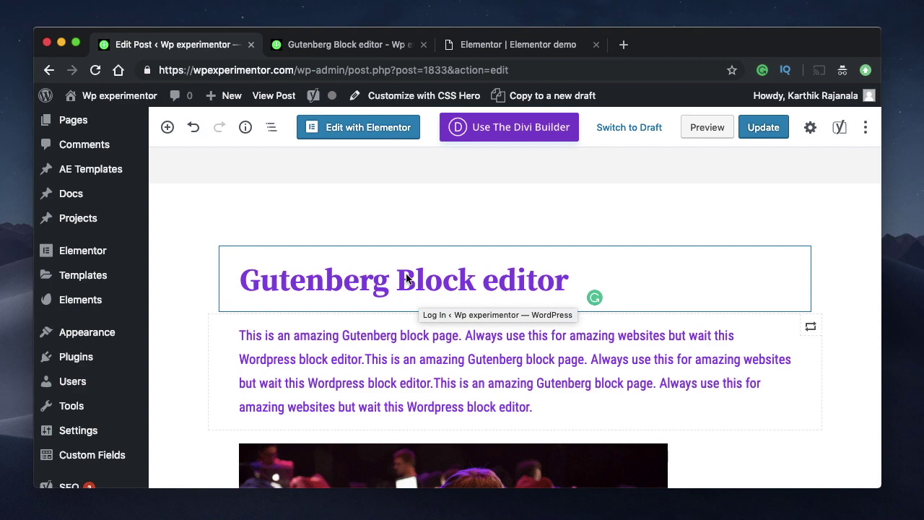
pyautogui.click(330, 44)
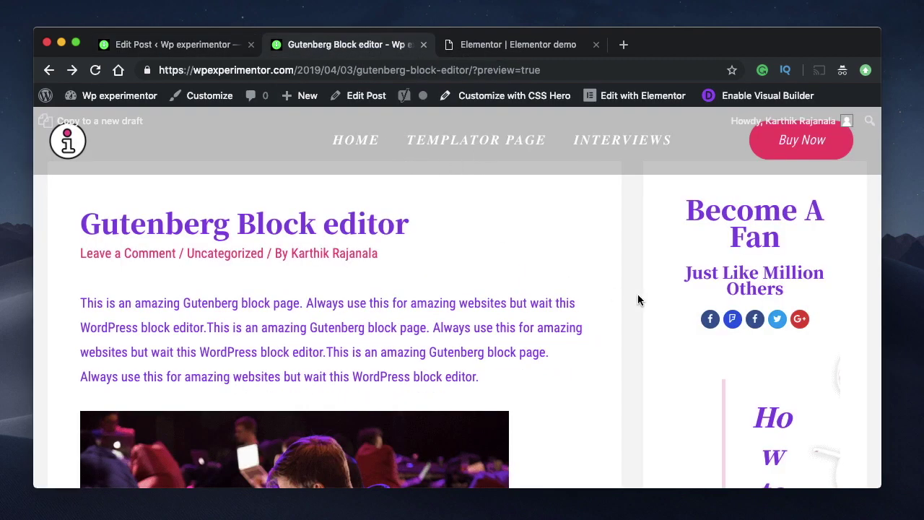
pyautogui.scroll(-15, 540, 300)
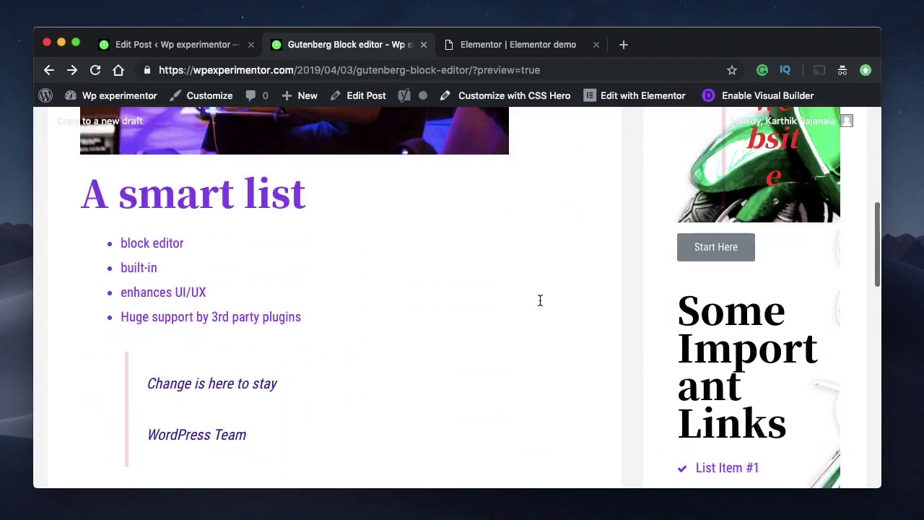
pyautogui.scroll(5, 485, 330)
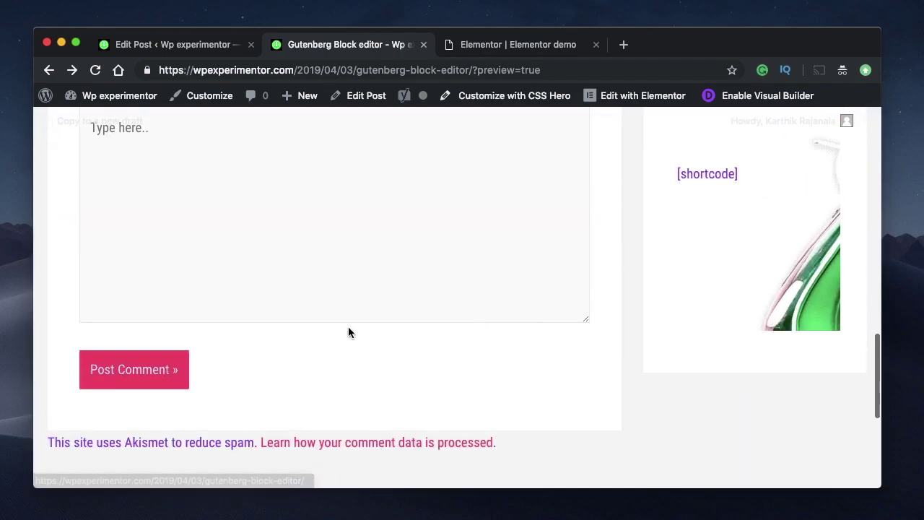
pyautogui.scroll(15, 347, 330)
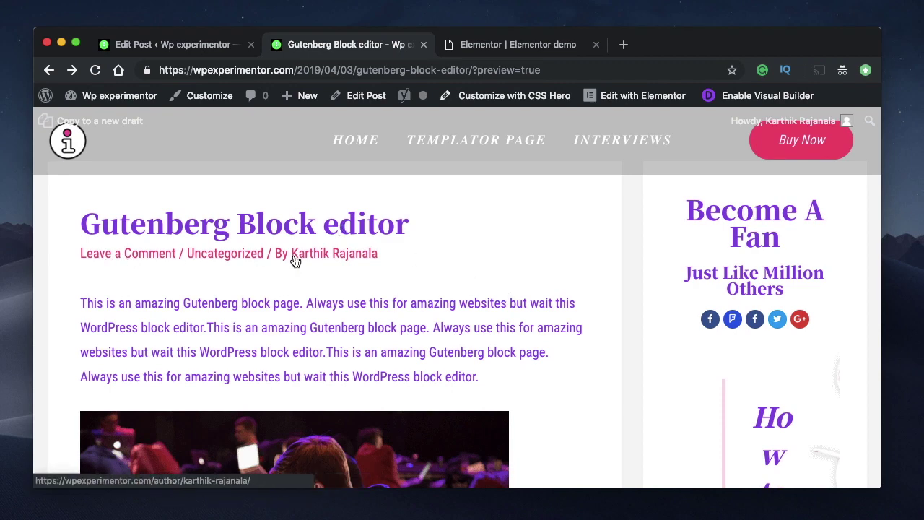
pyautogui.click(173, 44)
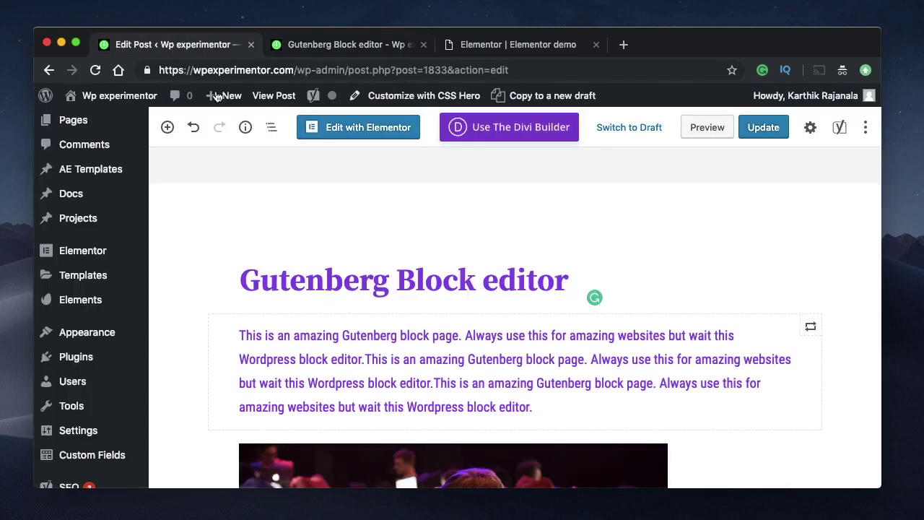
pyautogui.click(347, 44)
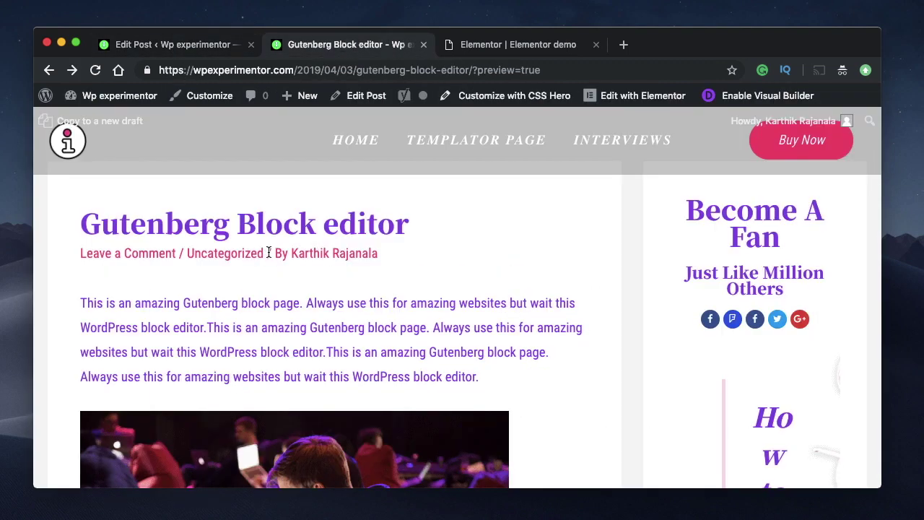
pyautogui.click(167, 45)
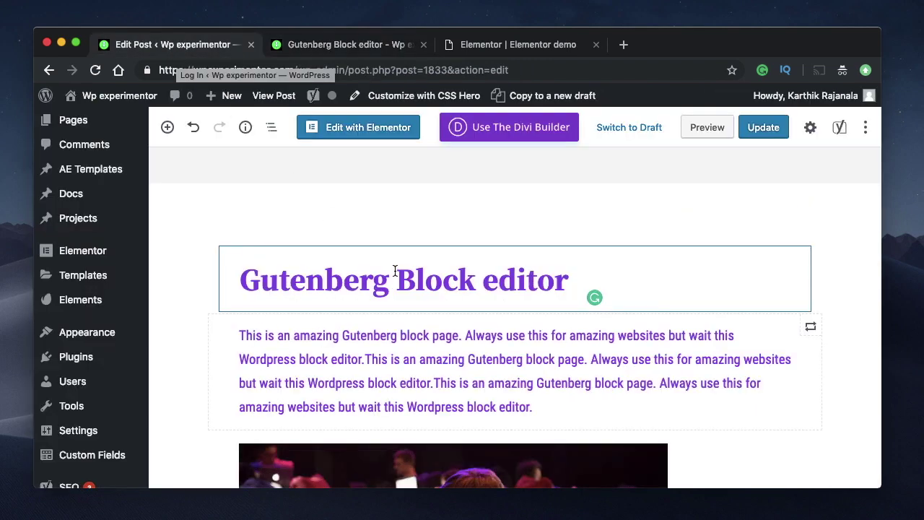
pyautogui.scroll(-2, 459, 286)
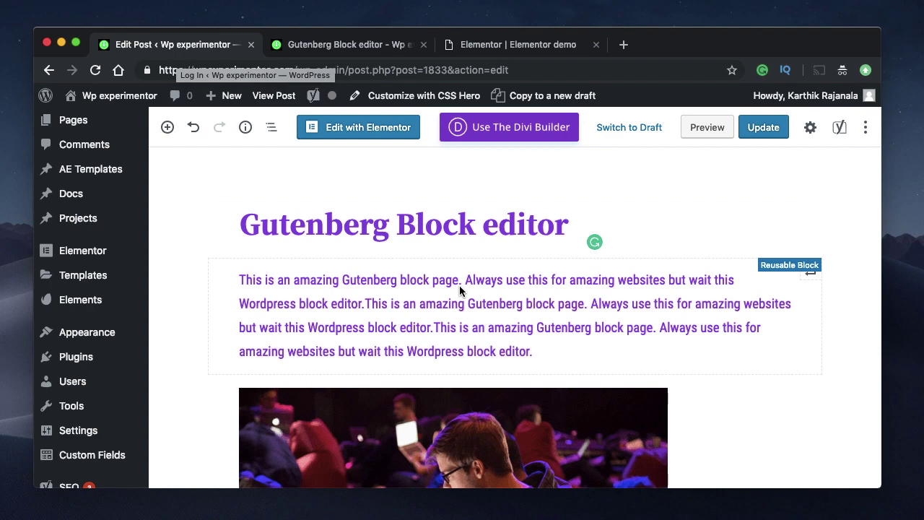
pyautogui.click(361, 48)
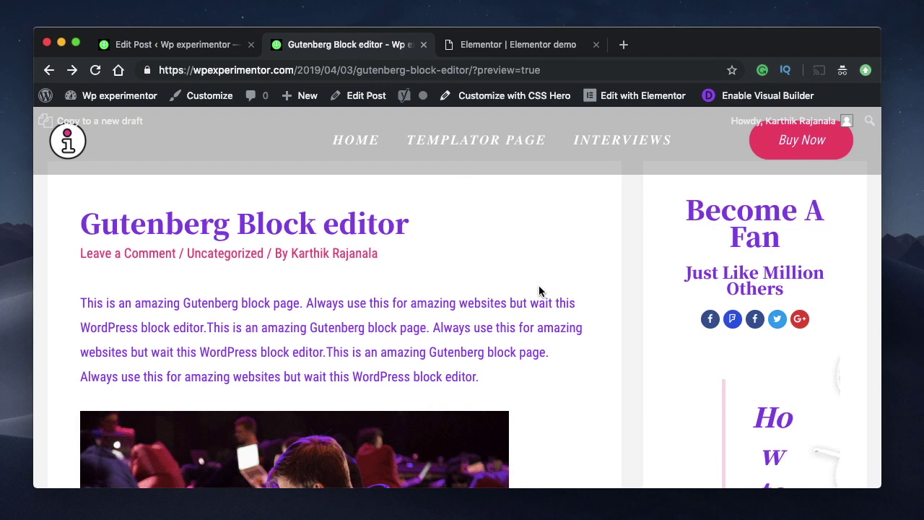
pyautogui.click(489, 45)
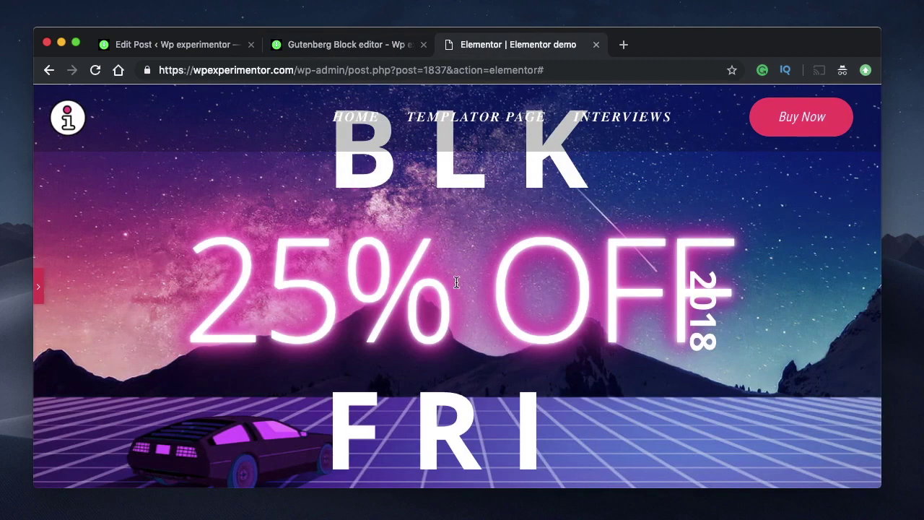
# - Reselect the BLK heading, scroll the demo page to the footer and back, then switch to the Gutenberg post
pyautogui.click(39, 288)
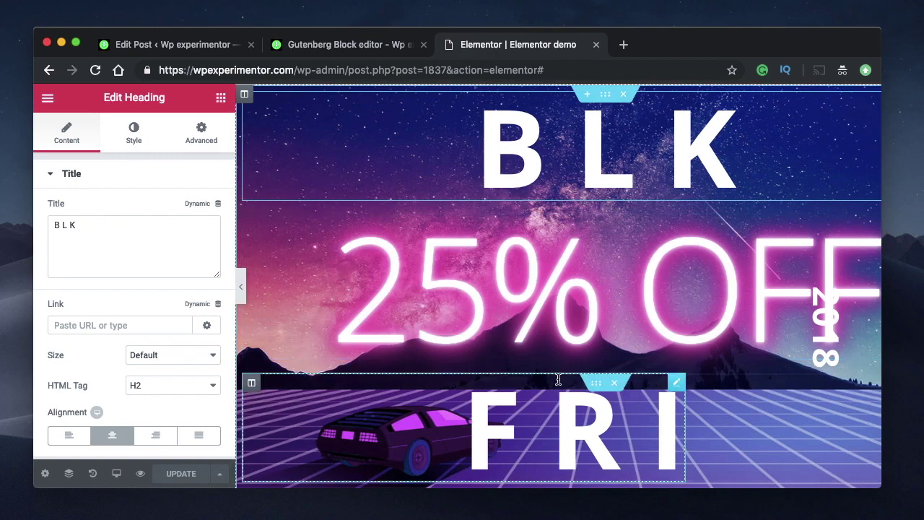
pyautogui.scroll(-10, 558, 379)
pyautogui.scroll(-15, 558, 379)
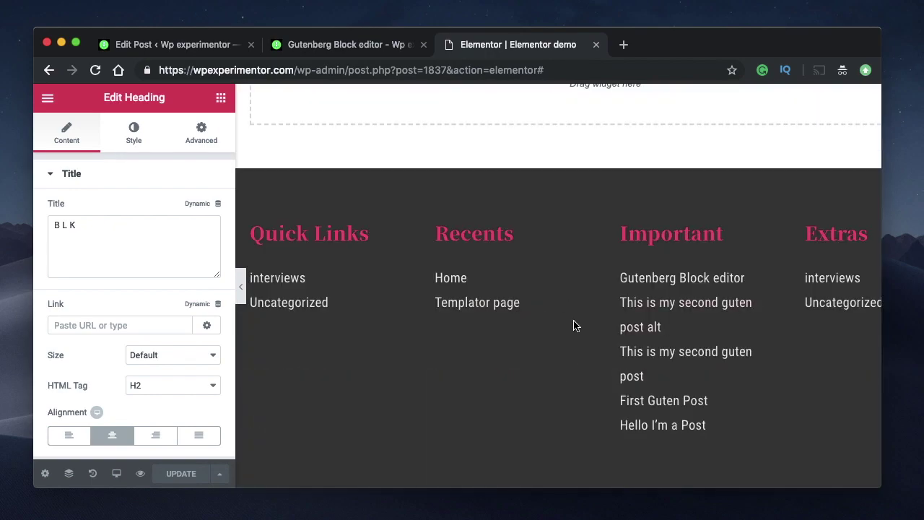
pyautogui.scroll(20, 574, 325)
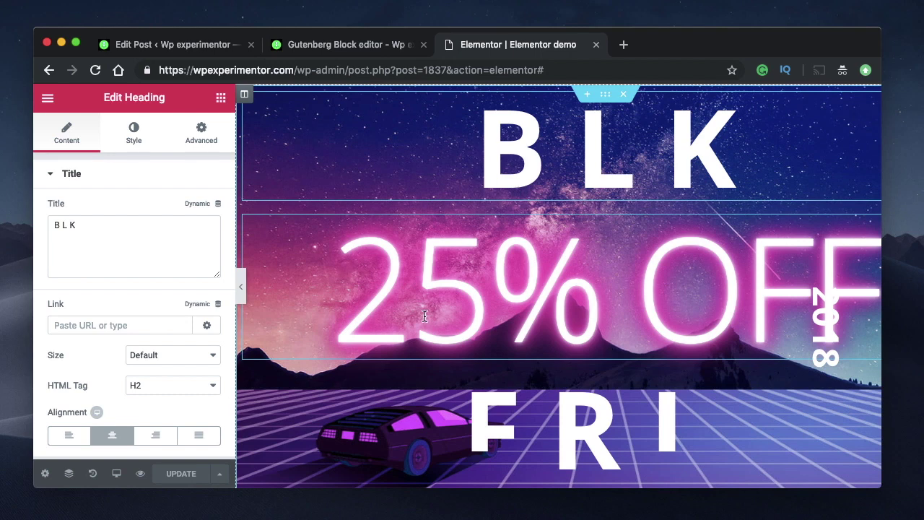
pyautogui.click(327, 44)
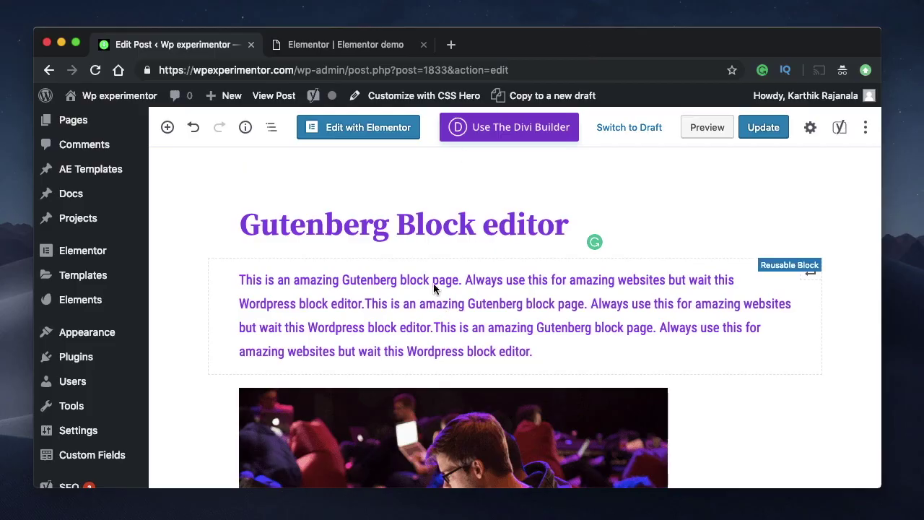
# - Select the post title and the reusable Para Block paragraph, toggle the inserter, then return to Elementor
pyautogui.click(406, 232)
pyautogui.click(431, 312)
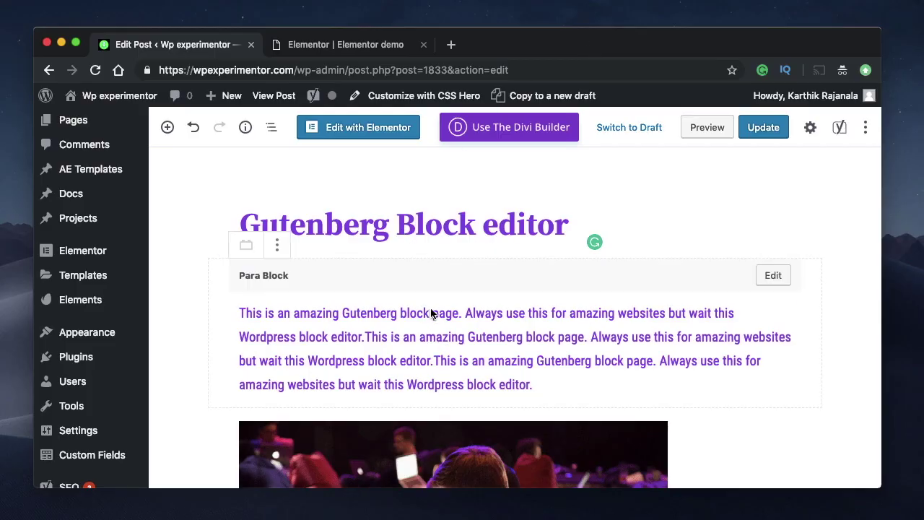
pyautogui.click(173, 127)
pyautogui.click(173, 127)
pyautogui.scroll(-1, 652, 326)
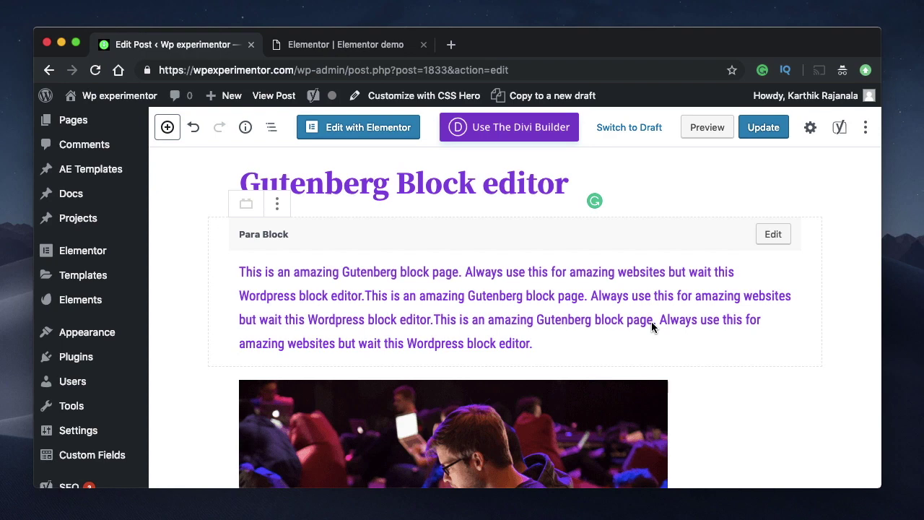
pyautogui.click(362, 46)
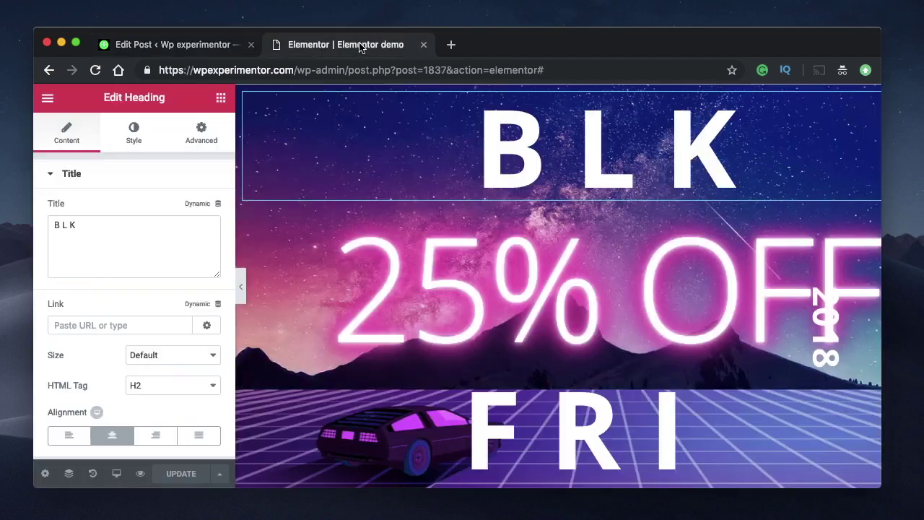
# - Preview the Elementor demo page at tablet width and scroll through it
pyautogui.click(116, 473)
pyautogui.click(110, 408)
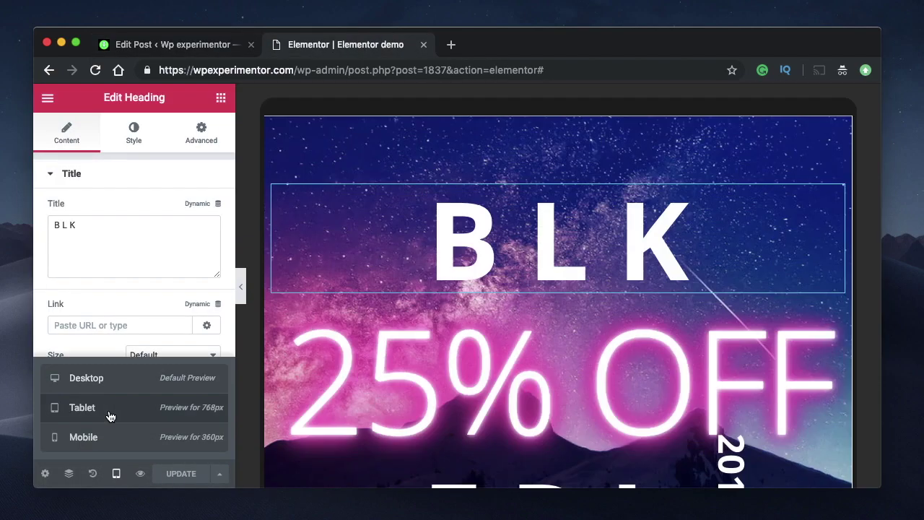
pyautogui.scroll(-10, 549, 413)
pyautogui.scroll(-5, 549, 413)
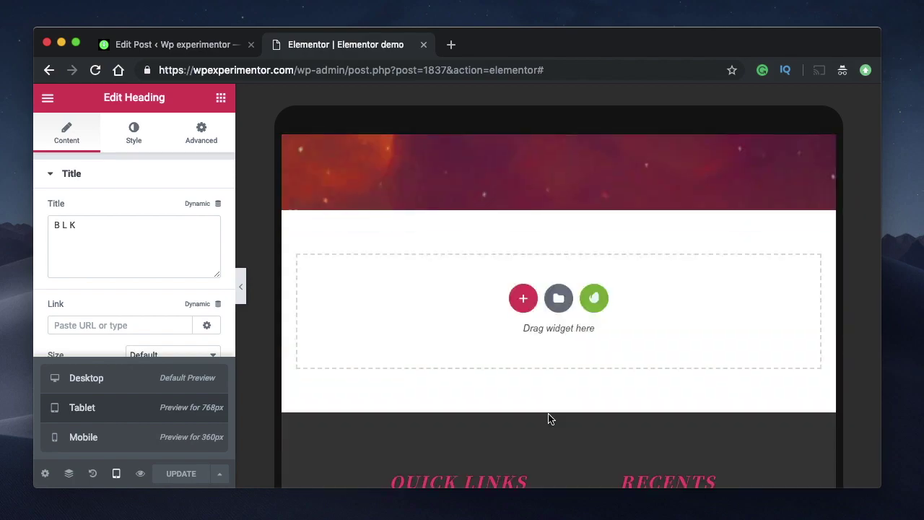
pyautogui.scroll(15, 560, 301)
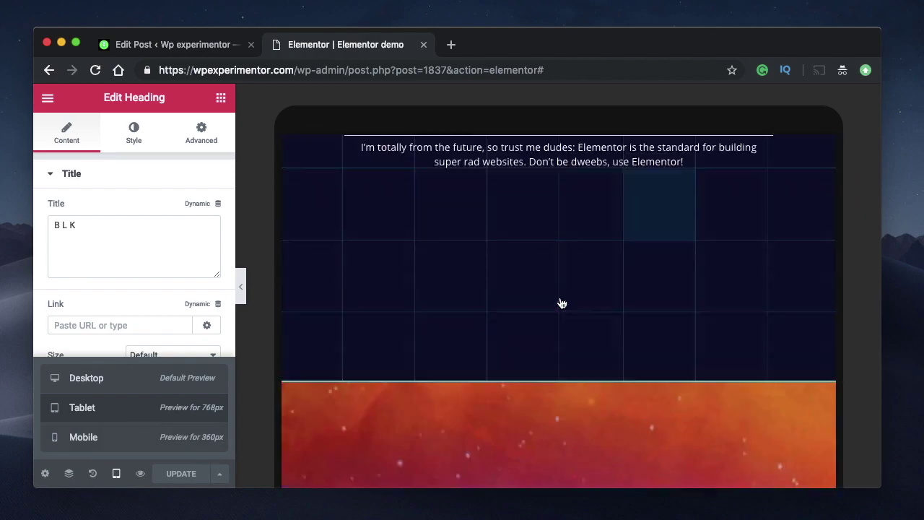
pyautogui.scroll(-5, 560, 298)
pyautogui.scroll(-8, 560, 299)
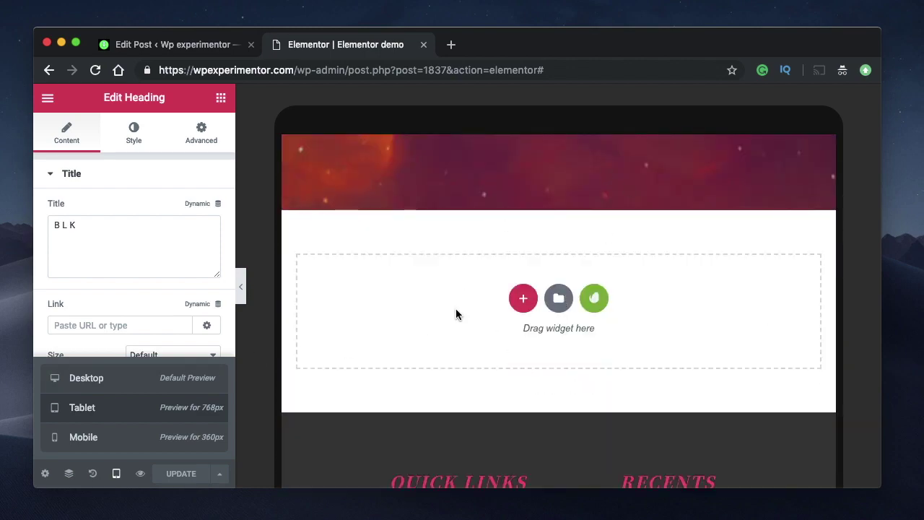
pyautogui.scroll(10, 456, 310)
# - Open the heading's Advanced spacing settings, preview at mobile width, then return to the Gutenberg post
pyautogui.click(203, 127)
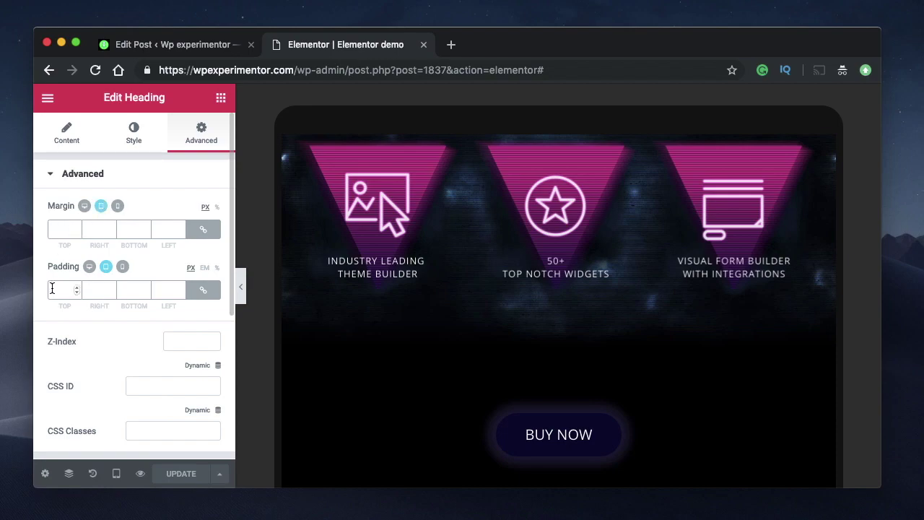
pyautogui.scroll(15, 527, 323)
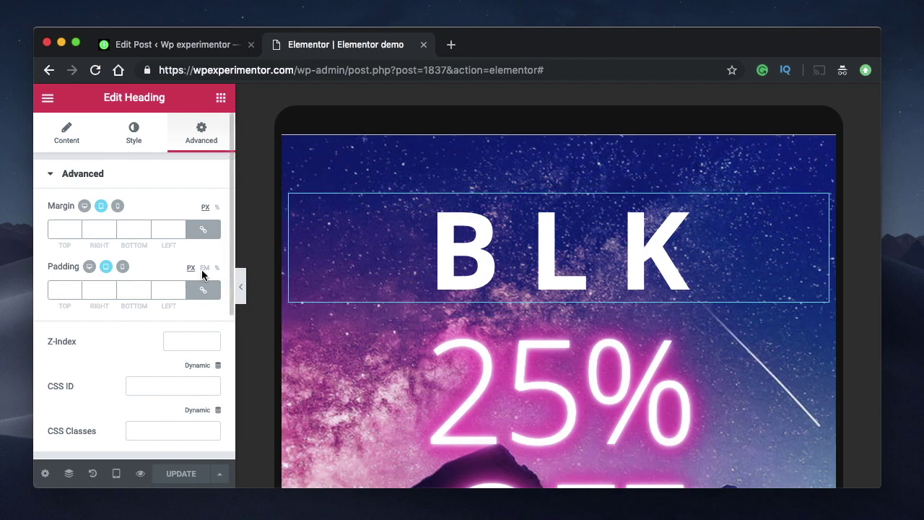
pyautogui.click(116, 473)
pyautogui.click(118, 444)
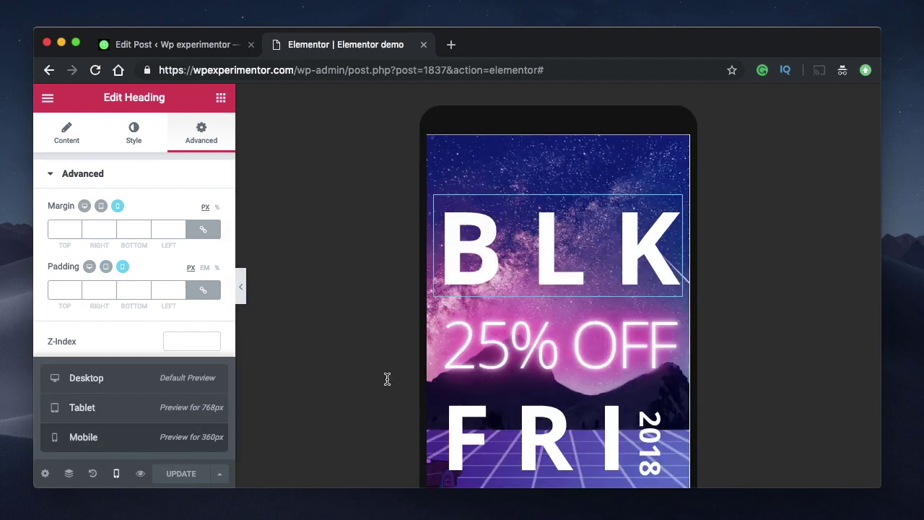
pyautogui.scroll(-10, 568, 406)
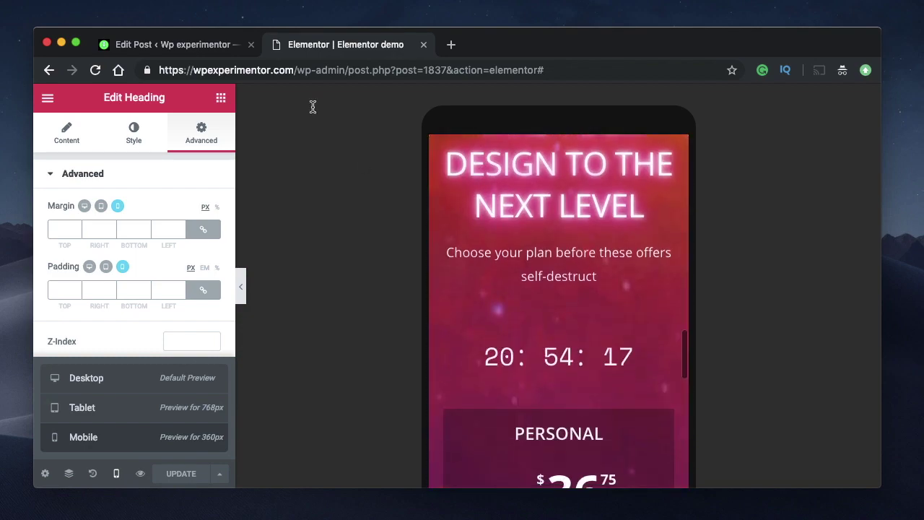
pyautogui.click(171, 45)
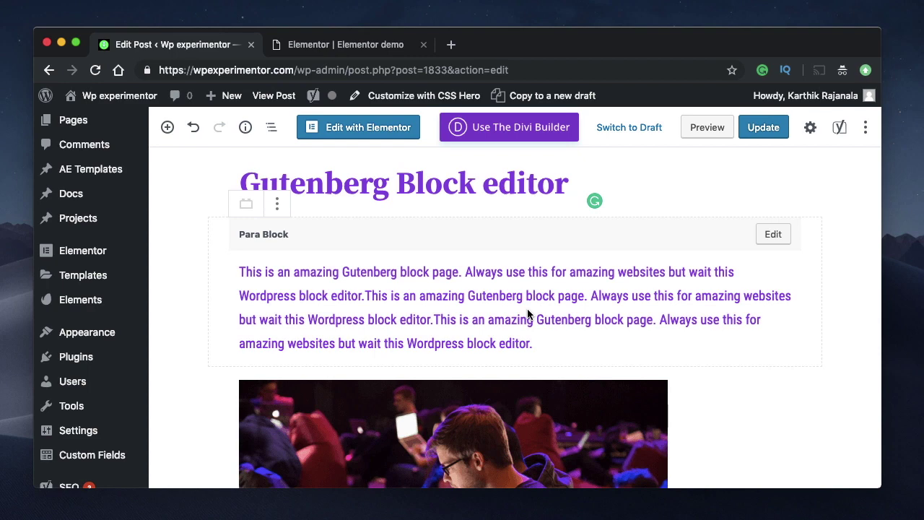
# - Switch the Elementor demo preview from desktop to tablet and back to desktop width
pyautogui.click(345, 45)
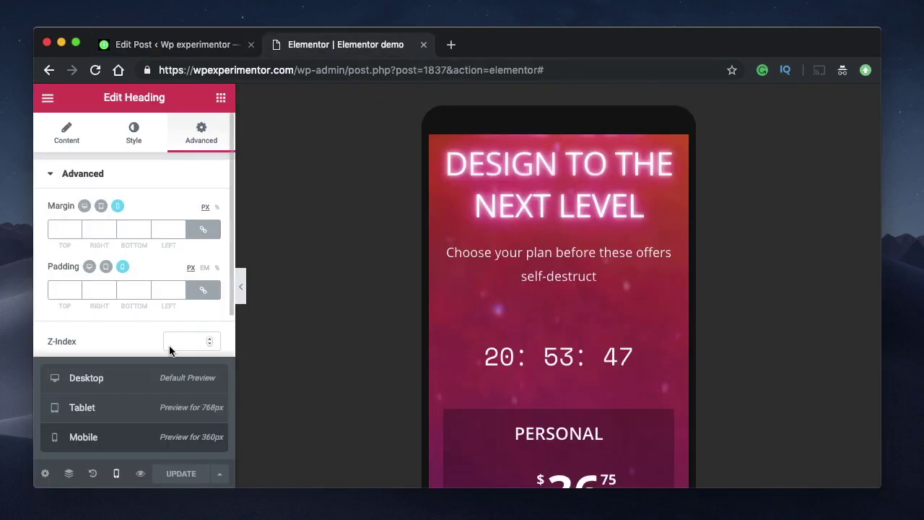
pyautogui.click(163, 384)
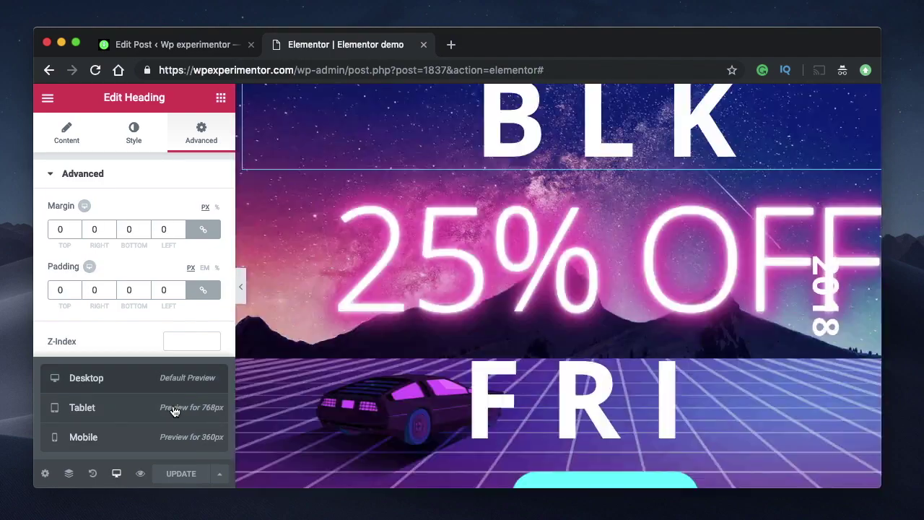
pyautogui.click(210, 406)
pyautogui.scroll(-10, 585, 382)
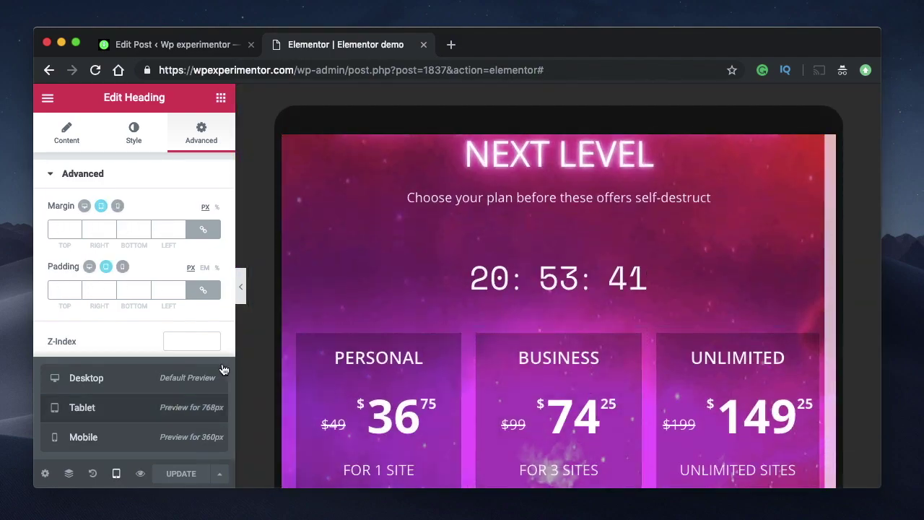
pyautogui.click(186, 381)
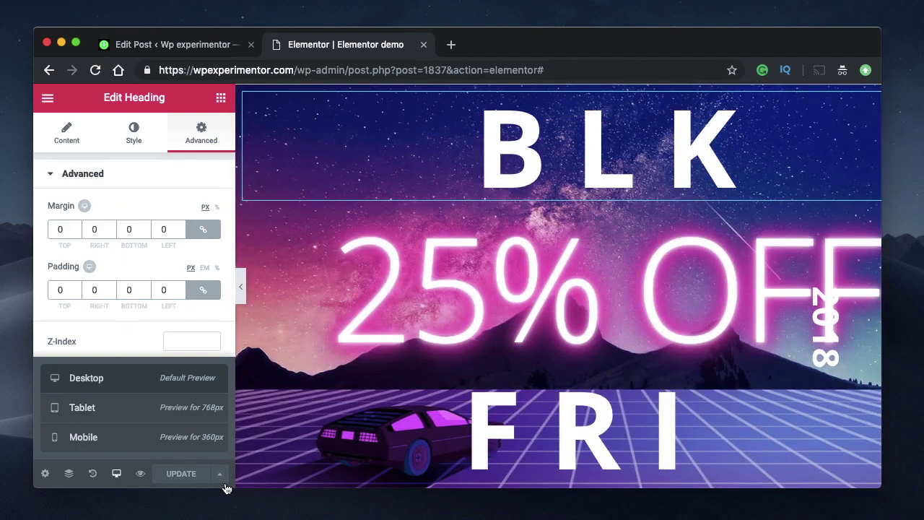
# - Check the Update save options, then move between the Gutenberg post and Elementor demo tabs
pyautogui.click(219, 474)
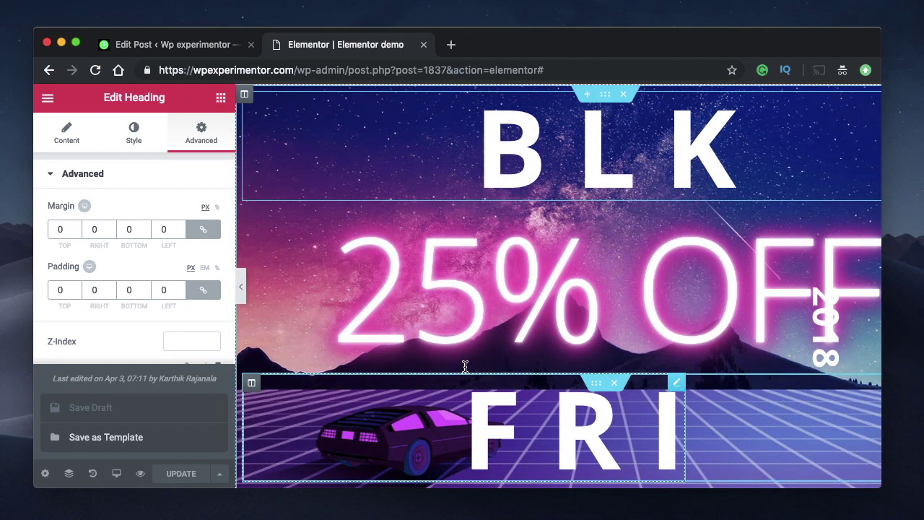
pyautogui.click(164, 44)
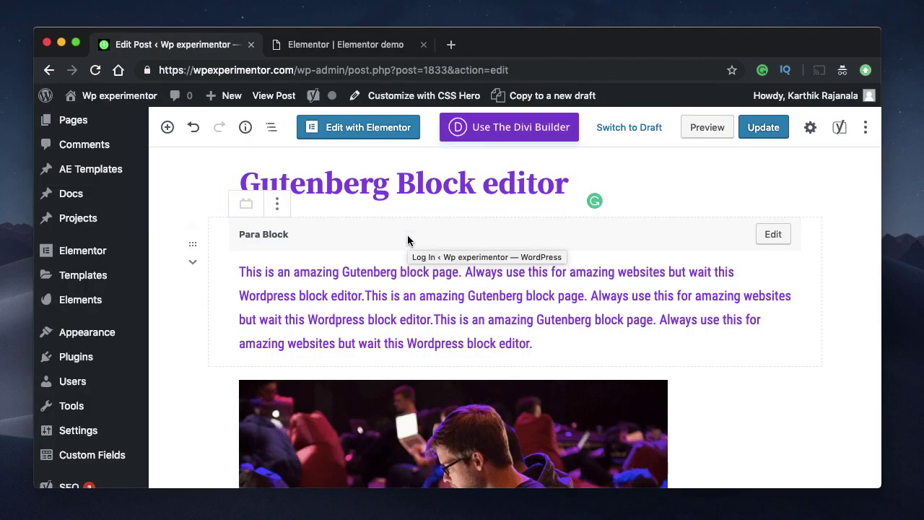
pyautogui.click(335, 44)
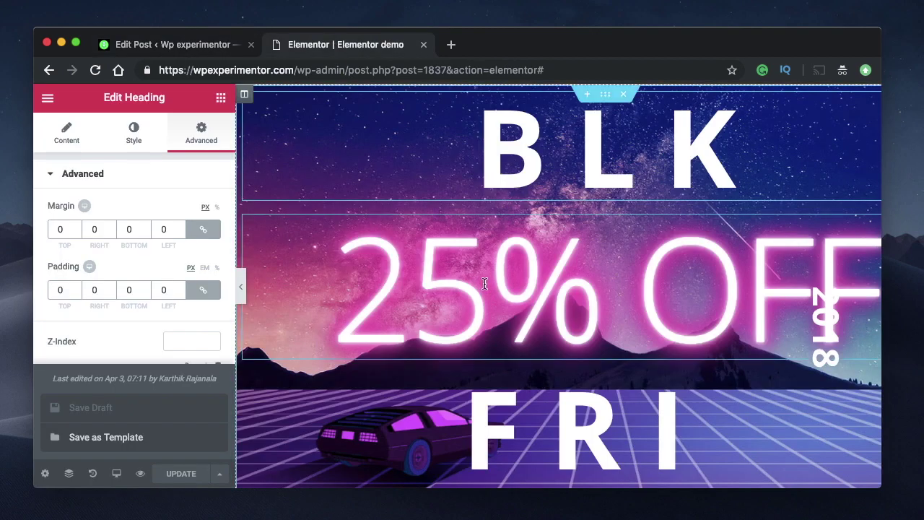
pyautogui.click(117, 473)
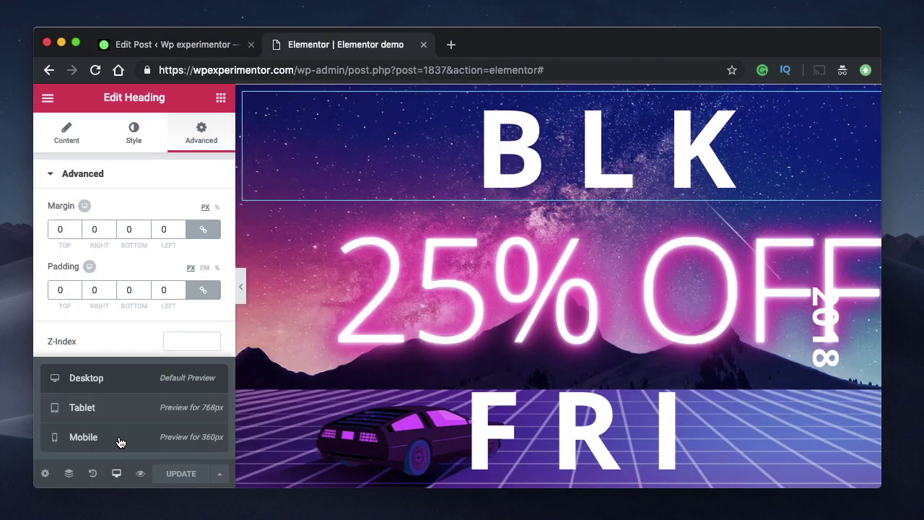
pyautogui.click(118, 477)
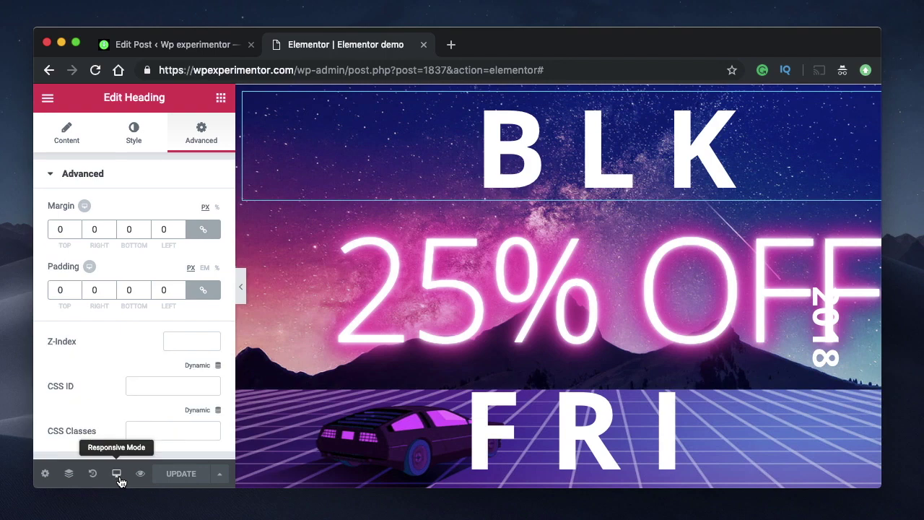
pyautogui.click(133, 47)
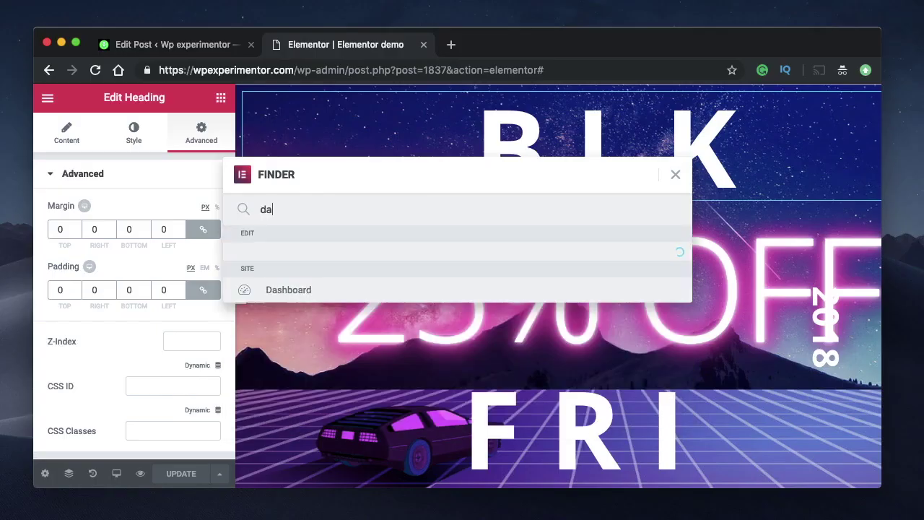
# - Finish the Finder search 'dash' and open the WordPress Dashboard in a new tab
pyautogui.write('sh')
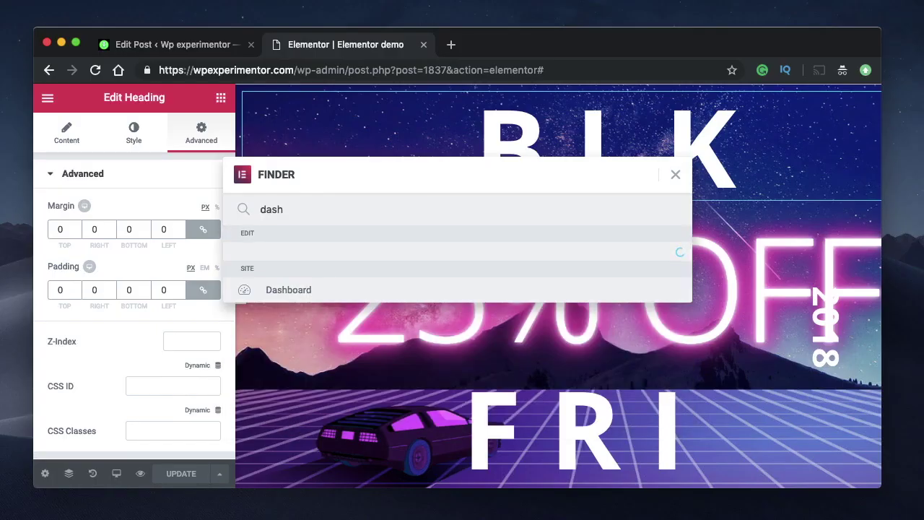
pyautogui.click(377, 288)
pyautogui.click(490, 45)
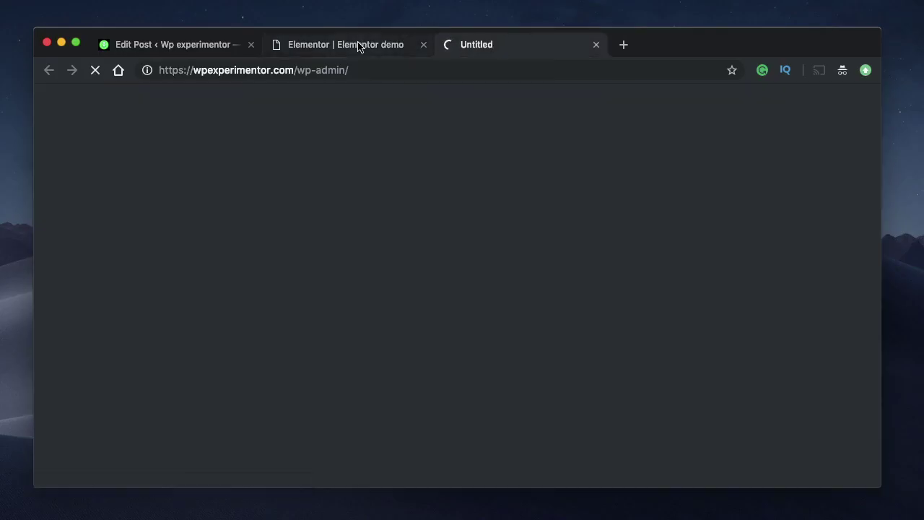
pyautogui.click(357, 42)
pyautogui.click(486, 55)
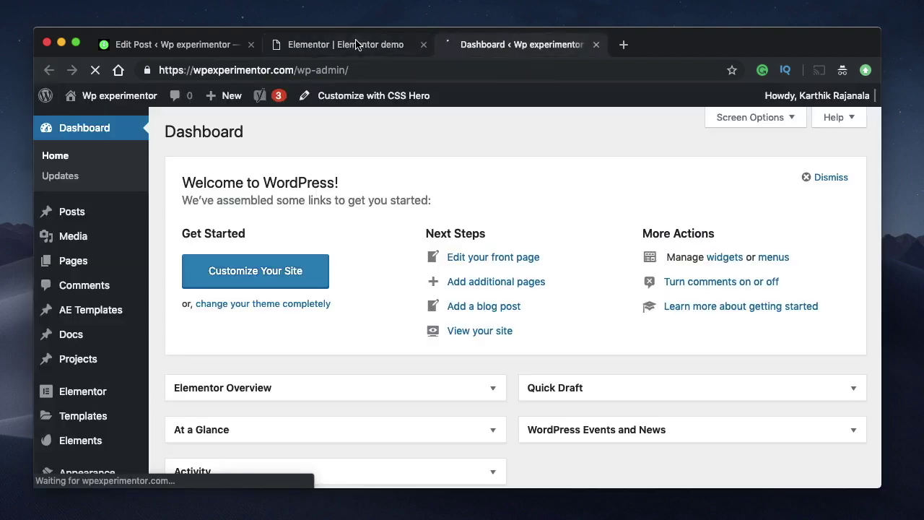
# - Start a new Elementor template via Templates > Add New
pyautogui.scroll(-3, 72, 427)
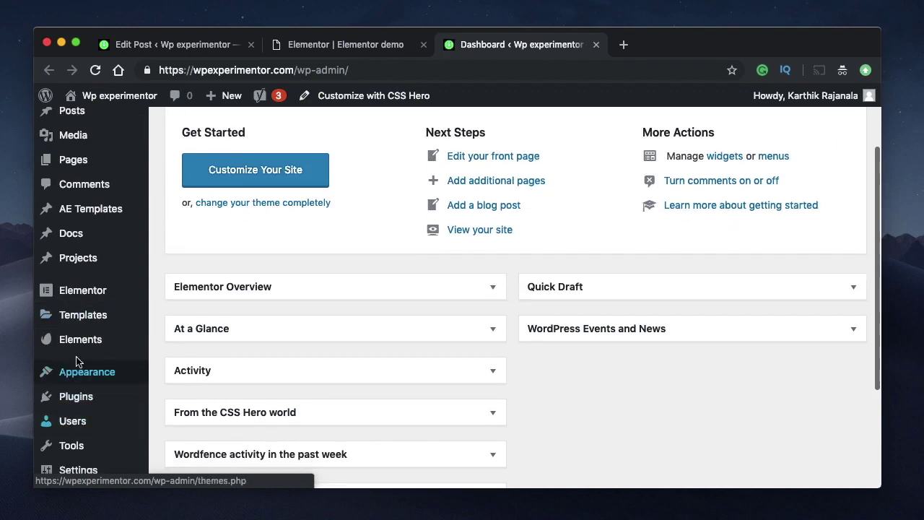
pyautogui.moveTo(77, 320)
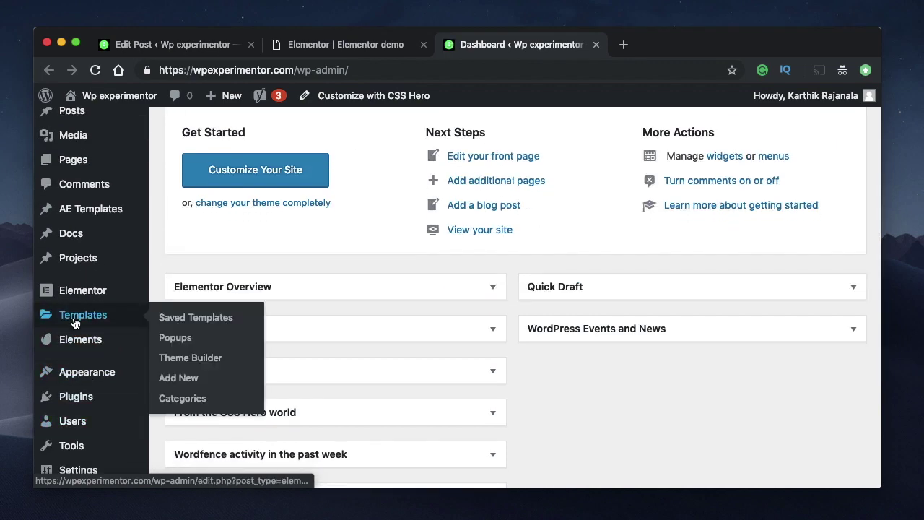
pyautogui.click(184, 378)
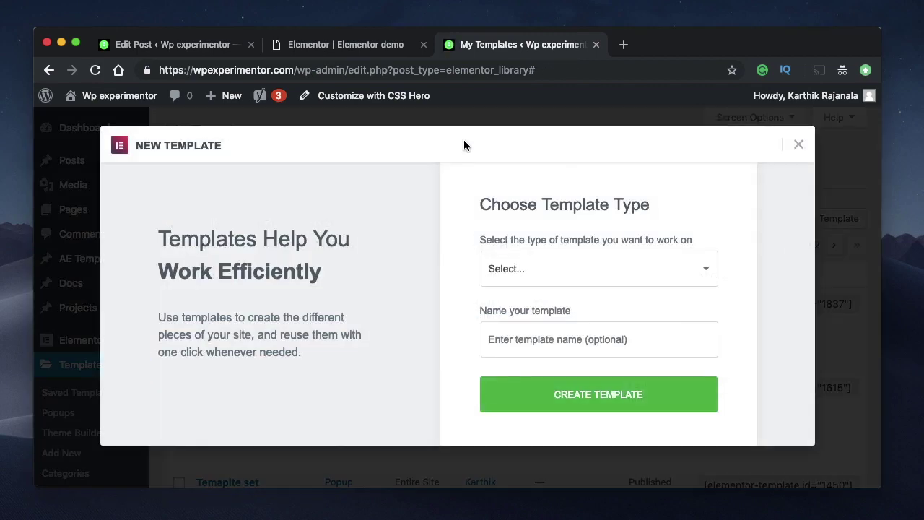
# - Try Header, then Single as the template type, checking Single's post type choices
pyautogui.click(656, 270)
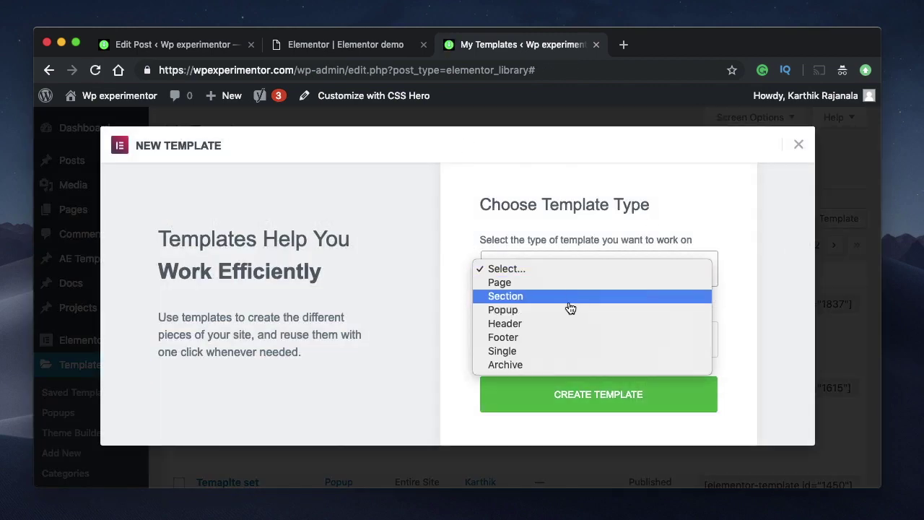
pyautogui.click(566, 325)
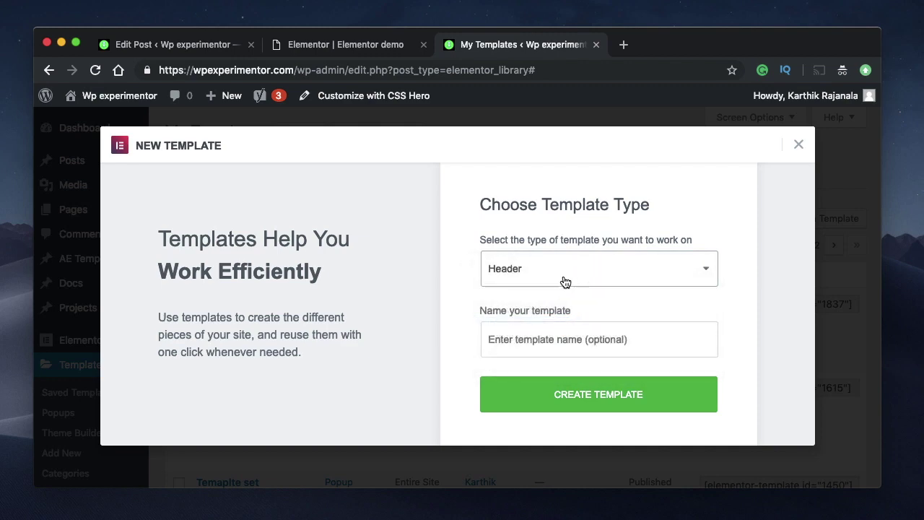
pyautogui.click(555, 343)
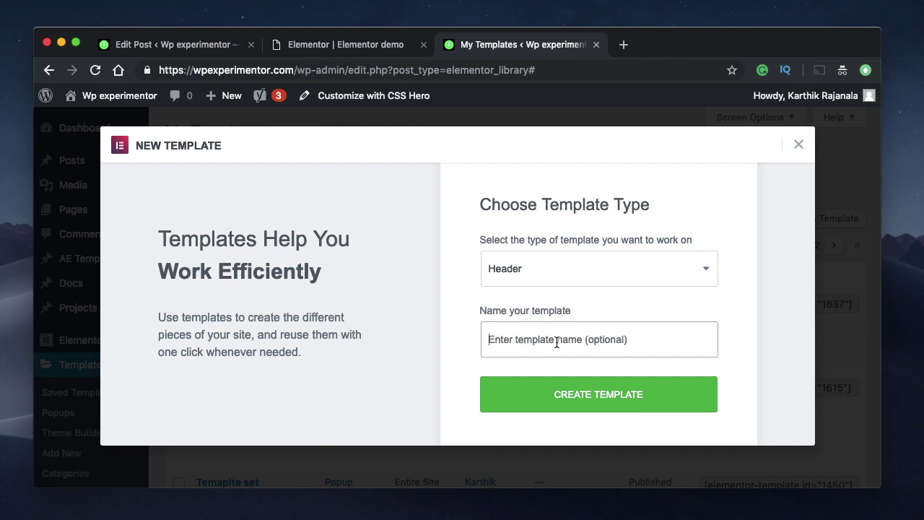
pyautogui.click(597, 266)
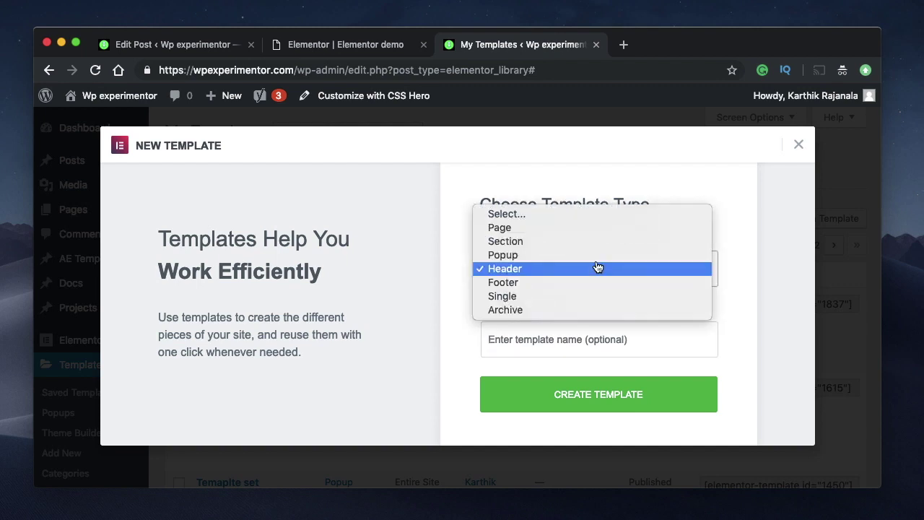
pyautogui.click(534, 296)
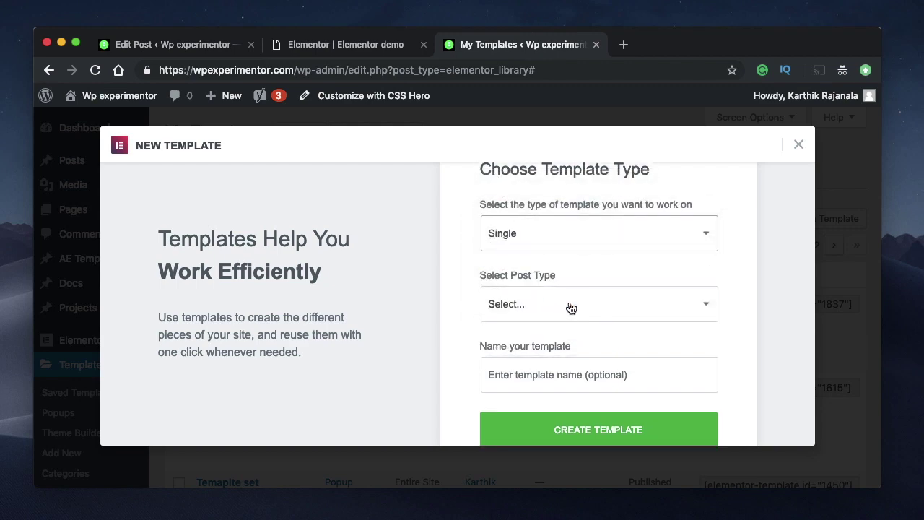
pyautogui.click(570, 307)
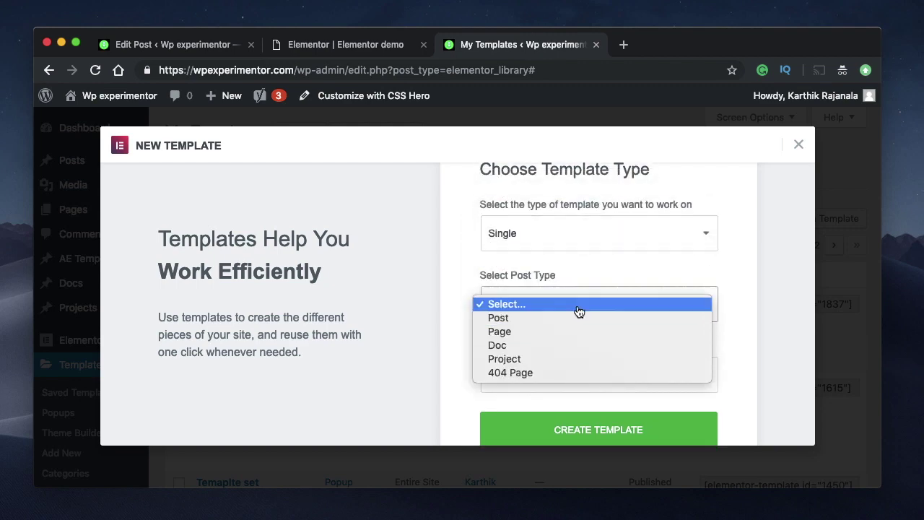
pyautogui.click(534, 303)
# - Settle on Archive as the template type, then go back to the Gutenberg post
pyautogui.click(618, 302)
pyautogui.click(615, 304)
pyautogui.click(629, 238)
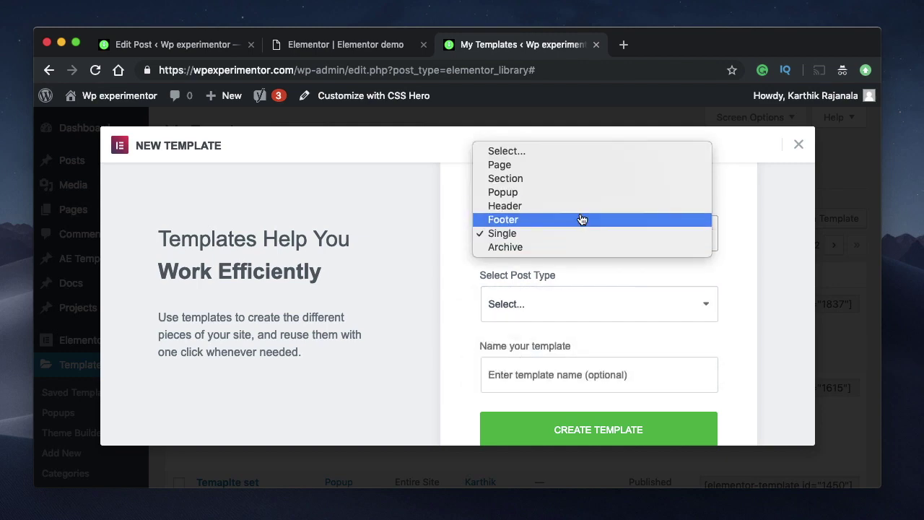
pyautogui.click(576, 248)
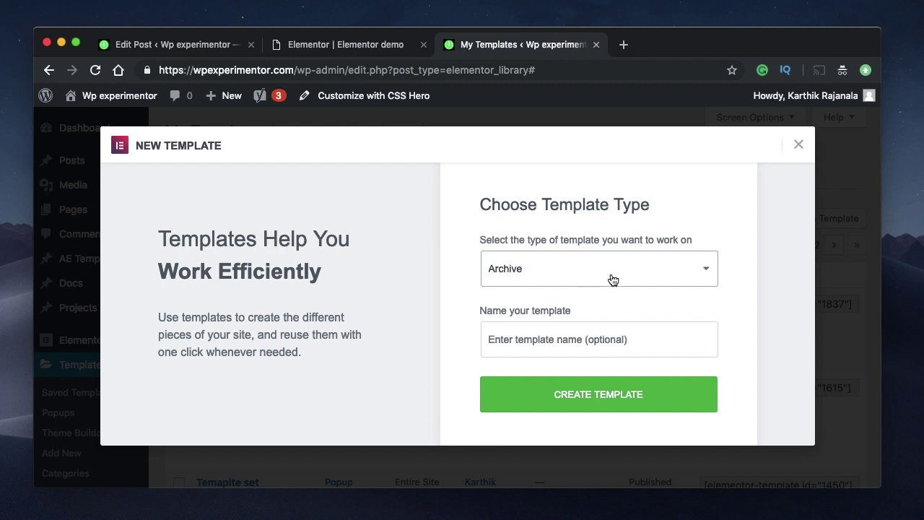
pyautogui.click(610, 279)
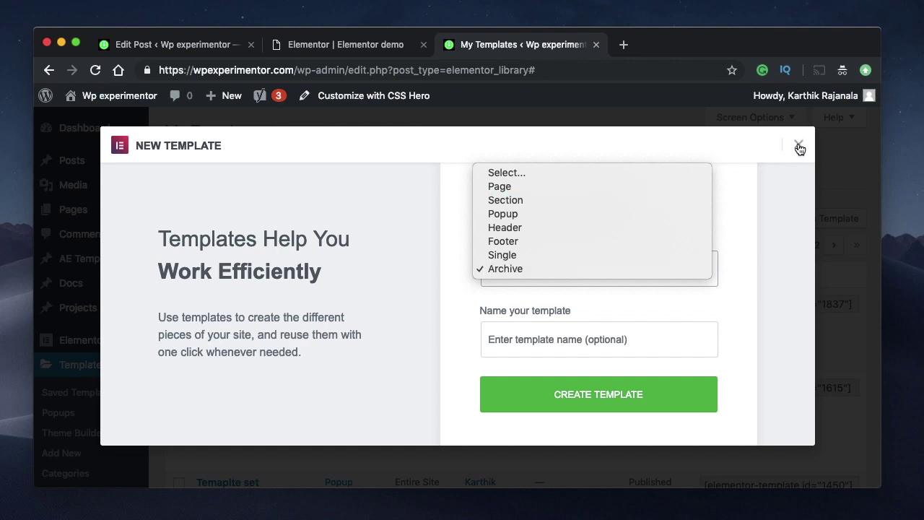
pyautogui.click(767, 235)
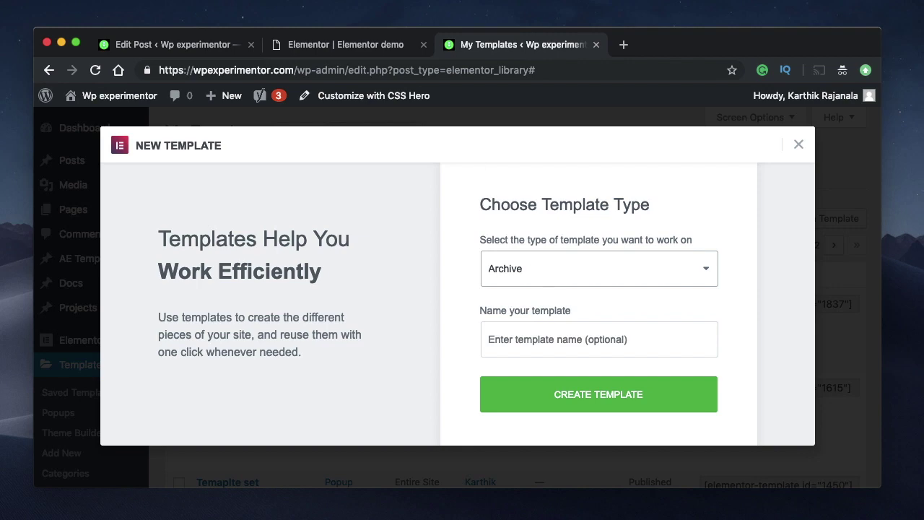
pyautogui.click(170, 48)
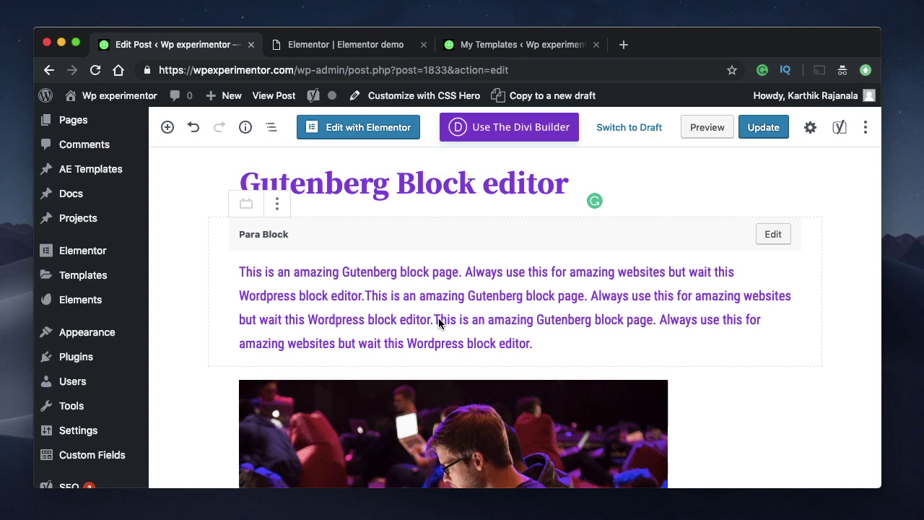
# - Scroll up the Gutenberg post, then cycle through the open tabs, ending on My Templates
pyautogui.scroll(3, 101, 256)
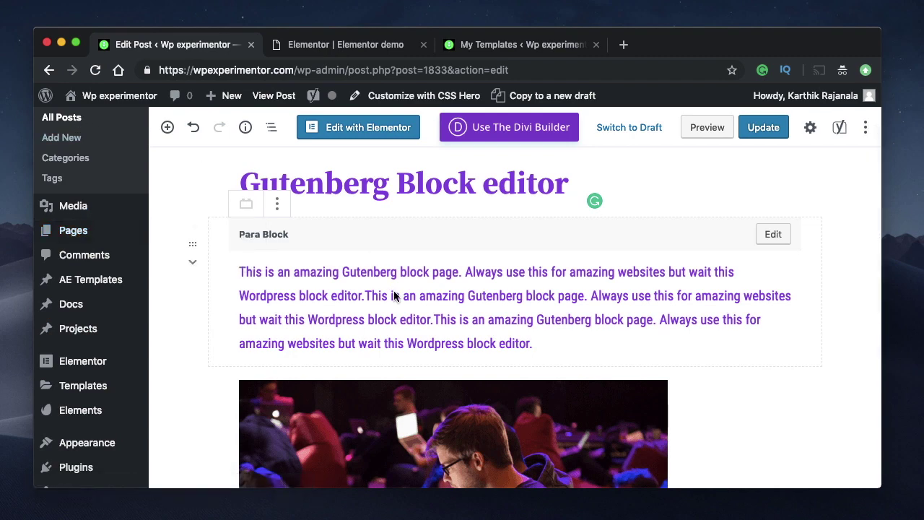
pyautogui.click(444, 194)
pyautogui.click(451, 271)
pyautogui.click(530, 45)
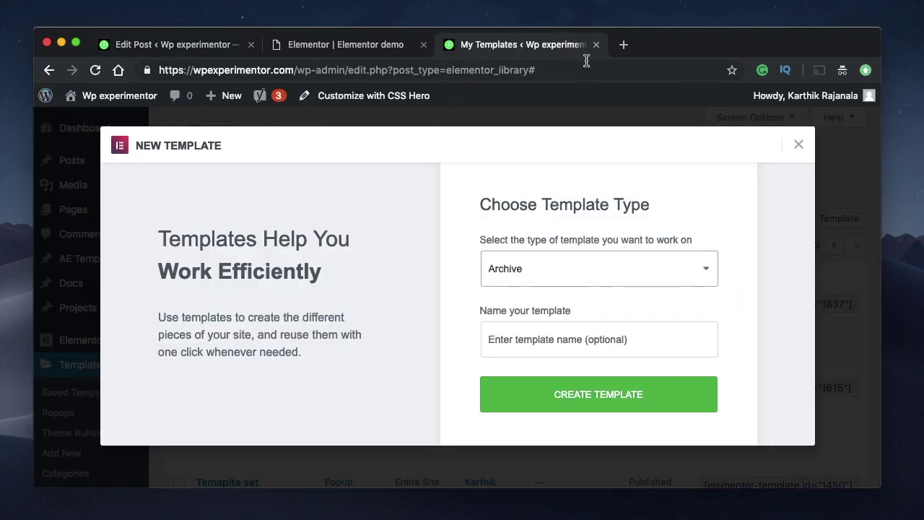
pyautogui.click(339, 46)
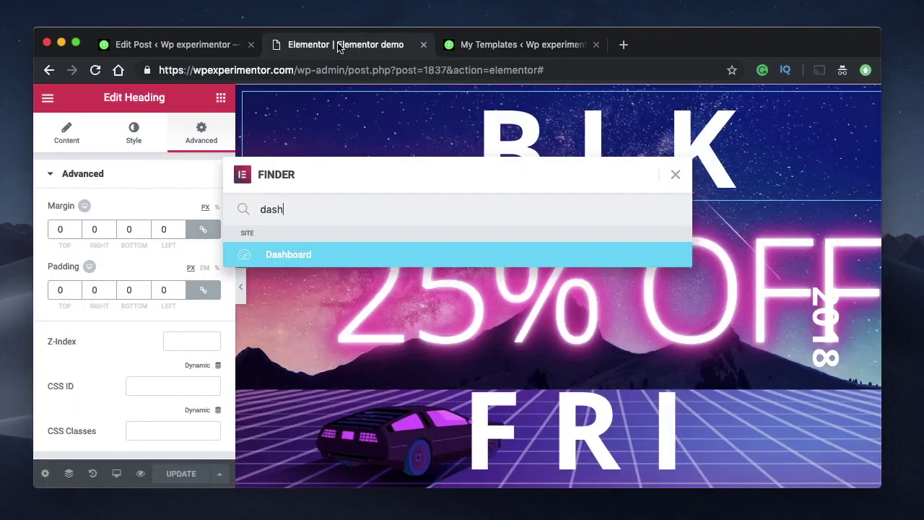
pyautogui.click(187, 45)
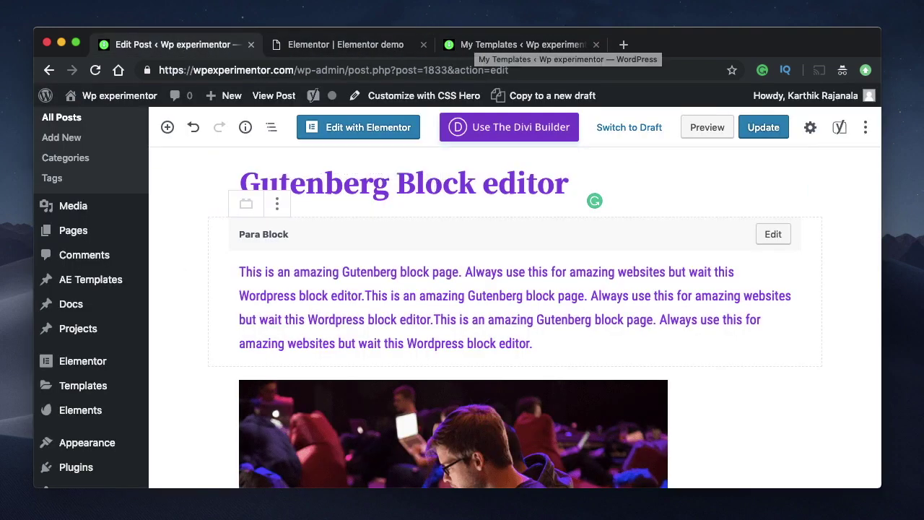
pyautogui.click(479, 46)
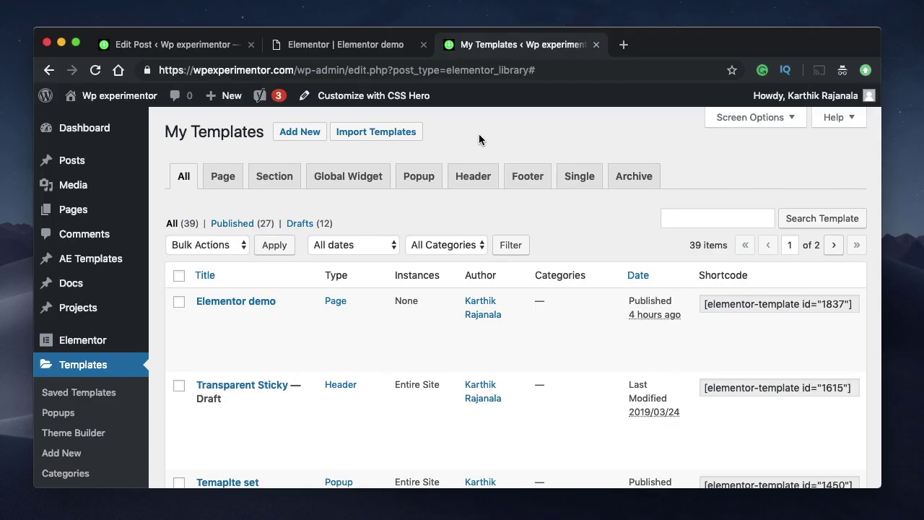
# - Show the Import Templates panel on My Templates, then switch to the Elementor demo tab
pyautogui.click(182, 46)
pyautogui.click(505, 45)
pyautogui.click(381, 133)
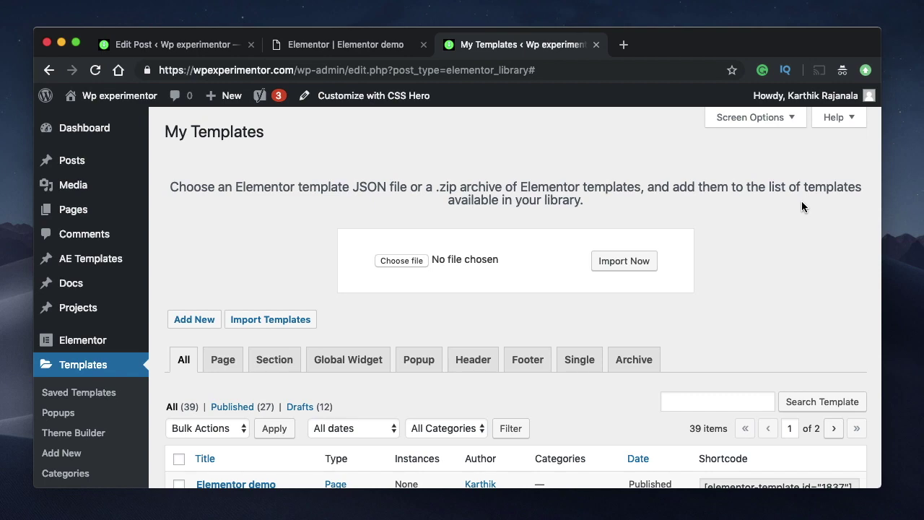
pyautogui.click(346, 46)
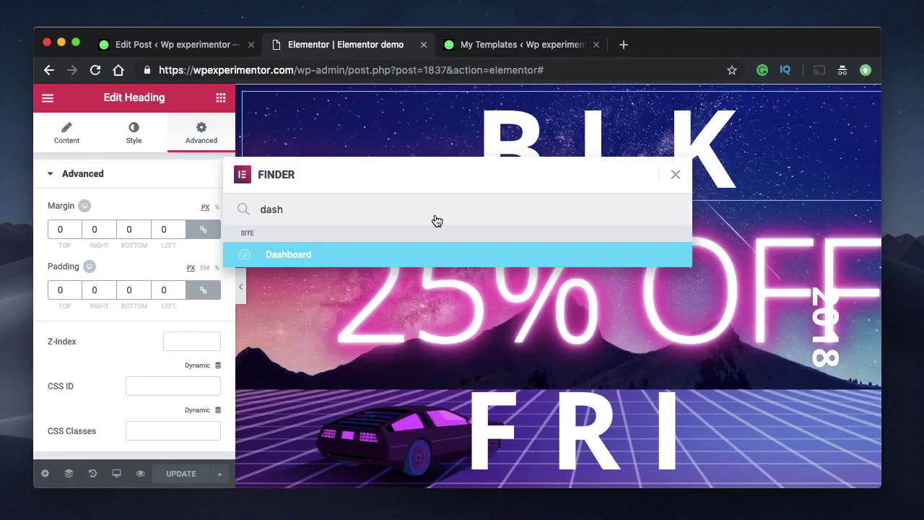
# - Close the Finder, open the template library from the empty section, and scroll the Pages grid
pyautogui.click(676, 175)
pyautogui.scroll(-3, 612, 301)
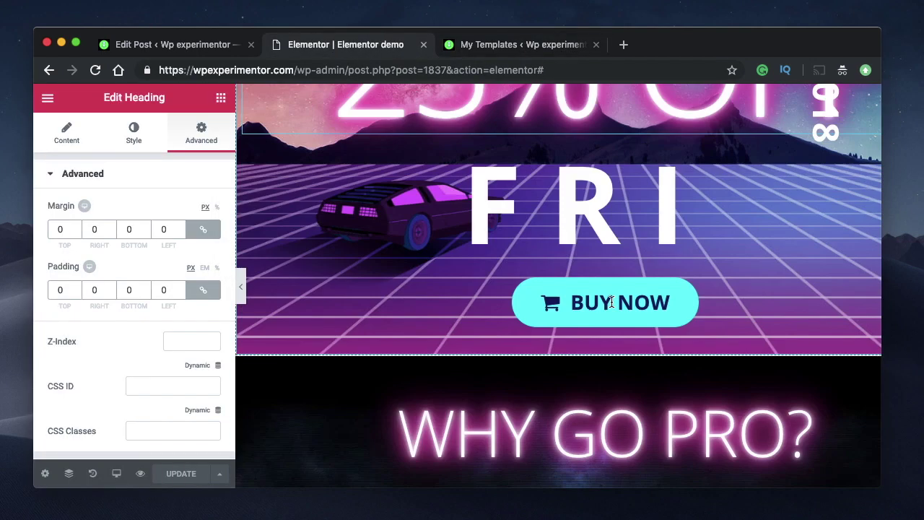
pyautogui.scroll(-10, 612, 301)
pyautogui.scroll(3, 612, 305)
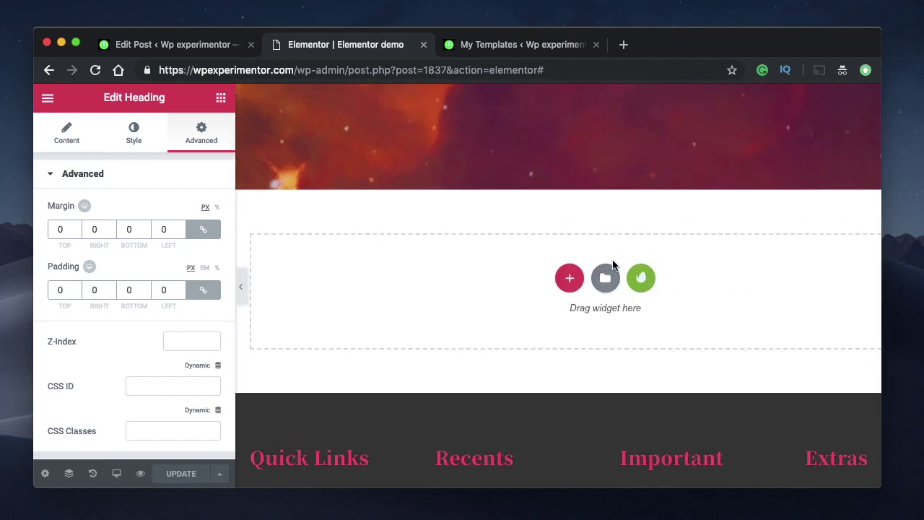
pyautogui.click(598, 280)
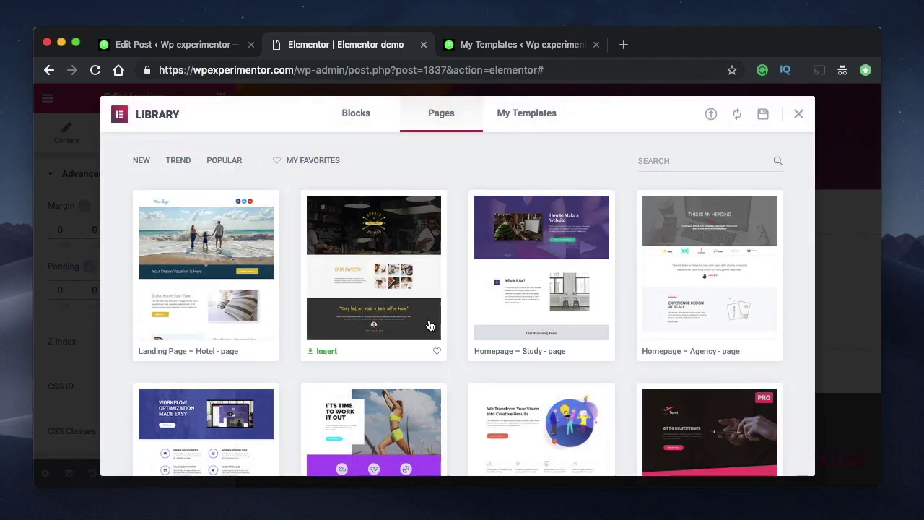
pyautogui.scroll(-6, 430, 327)
pyautogui.scroll(-20, 430, 327)
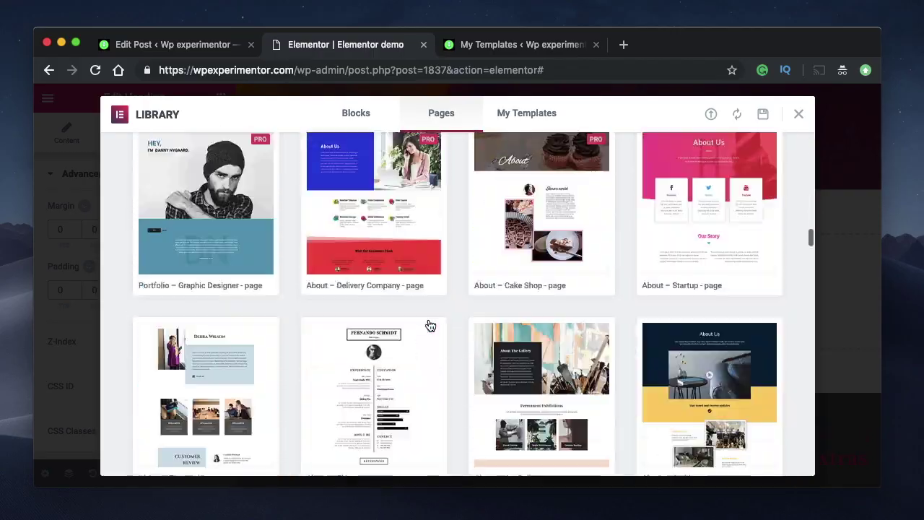
pyautogui.scroll(-15, 431, 327)
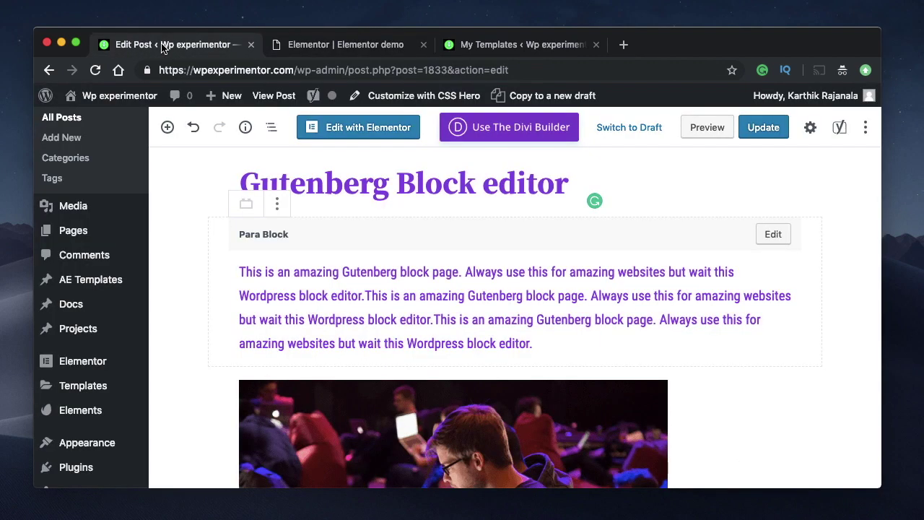
pyautogui.click(165, 45)
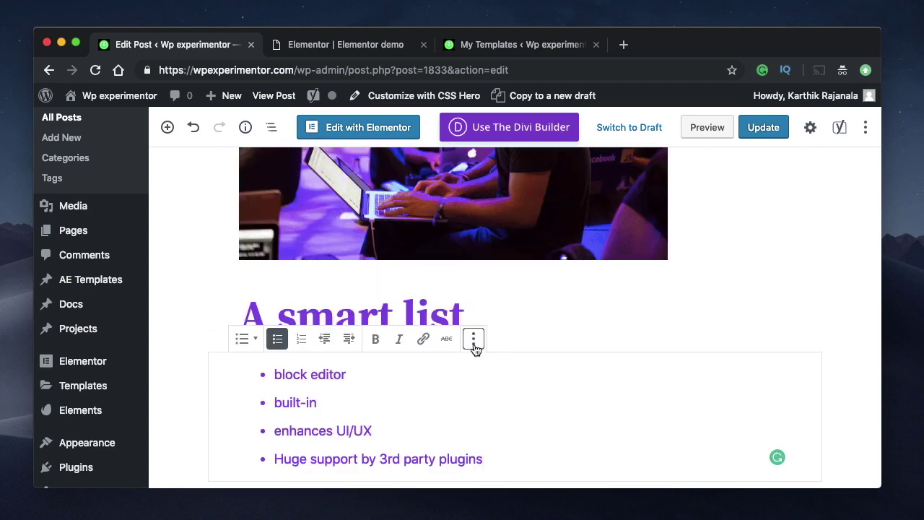
# - Convert the bullet list into a reusable block, rename it 'first Reusable Block', and save it
pyautogui.click(473, 339)
pyautogui.click(503, 263)
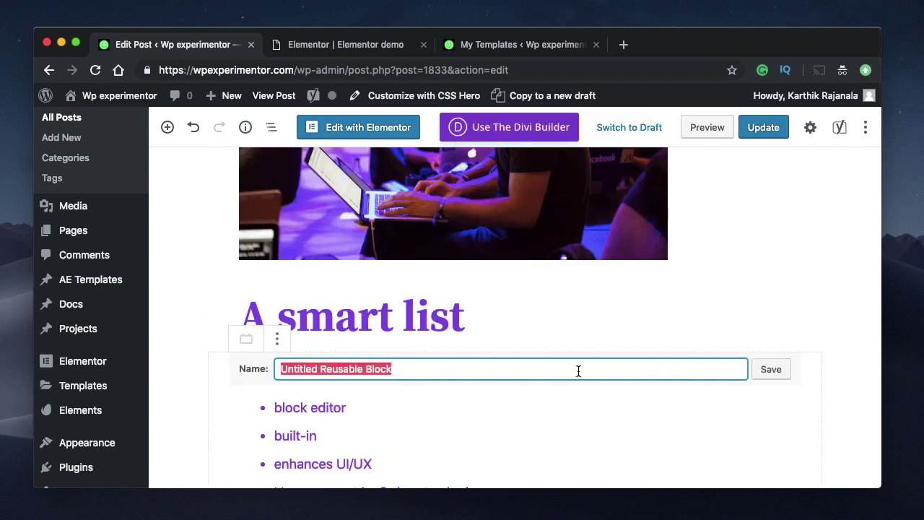
pyautogui.click(297, 369)
pyautogui.doubleClick(297, 369)
pyautogui.write('first')
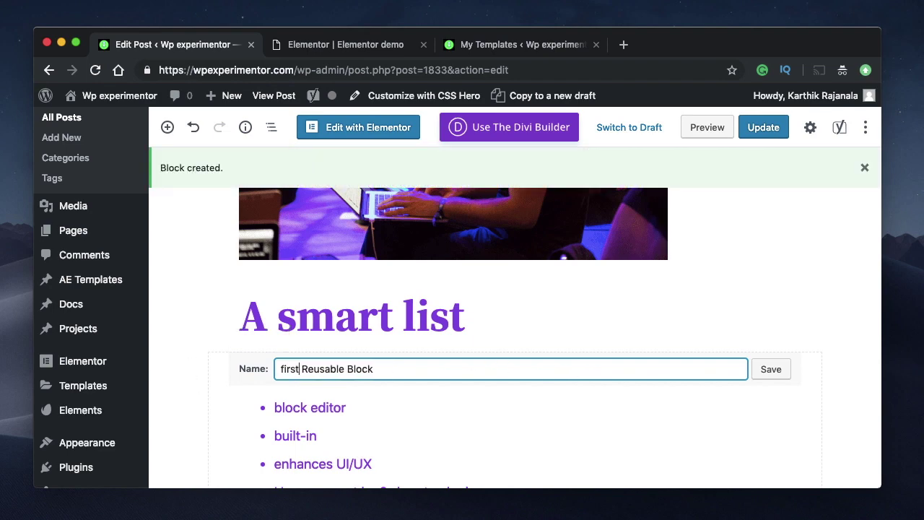
pyautogui.click(781, 375)
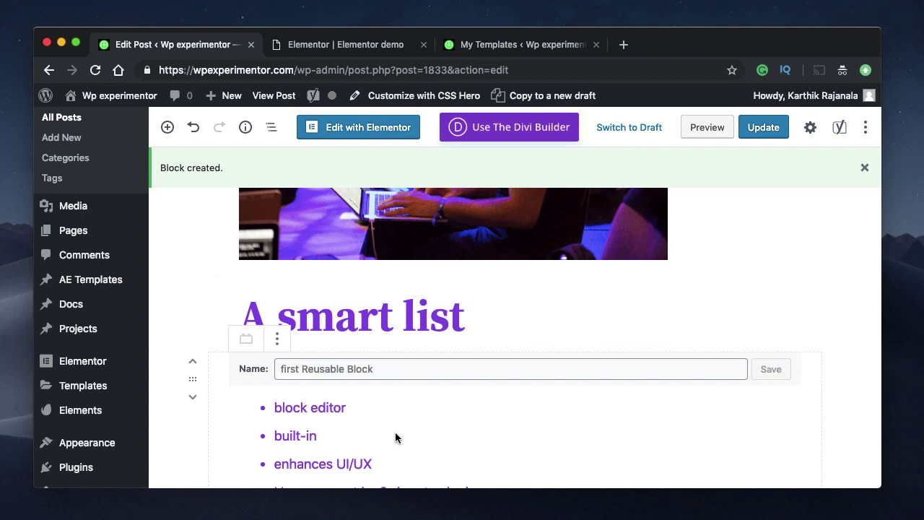
pyautogui.click(167, 127)
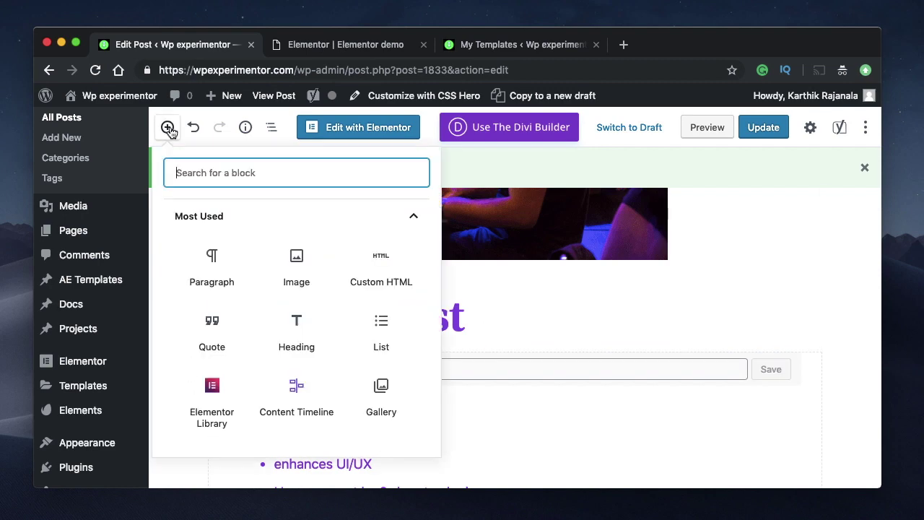
pyautogui.click(348, 217)
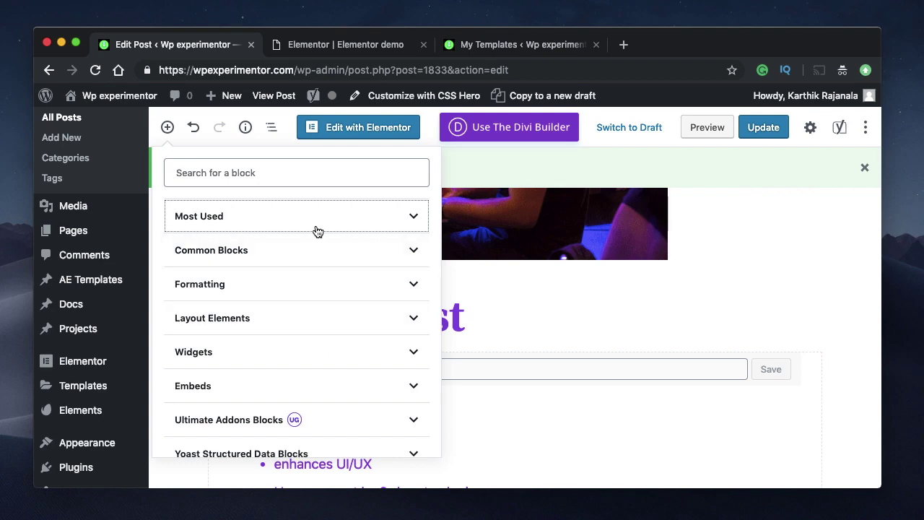
# - Reopen Most Used, browse the saved Reusable blocks, then collapse them and close the block library
pyautogui.click(317, 230)
pyautogui.scroll(-2, 265, 361)
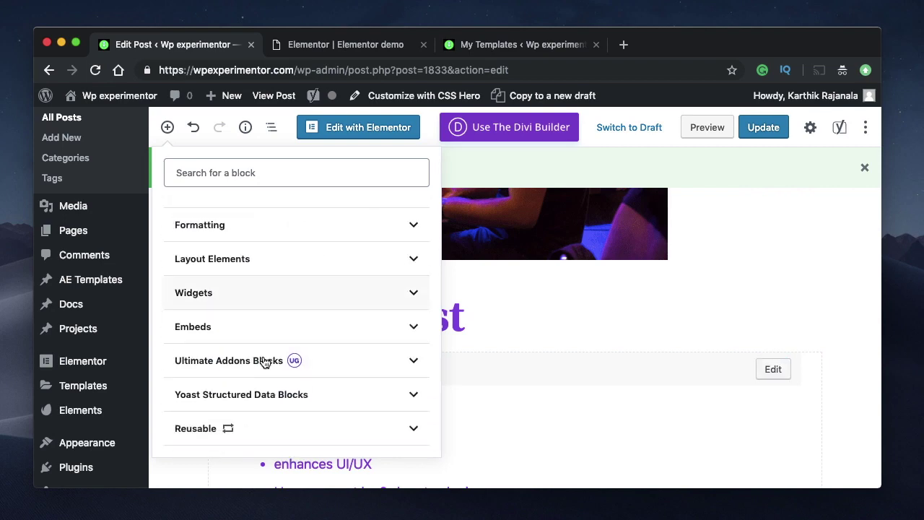
pyautogui.click(296, 424)
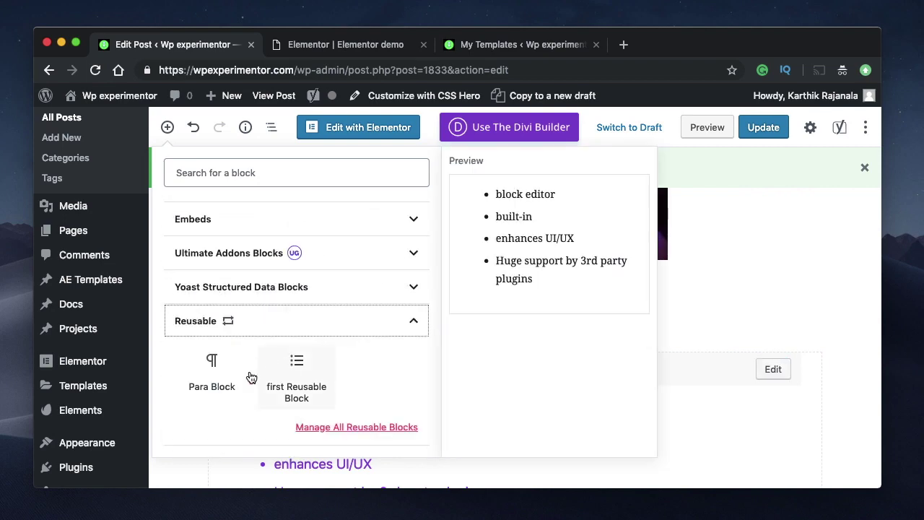
pyautogui.click(347, 320)
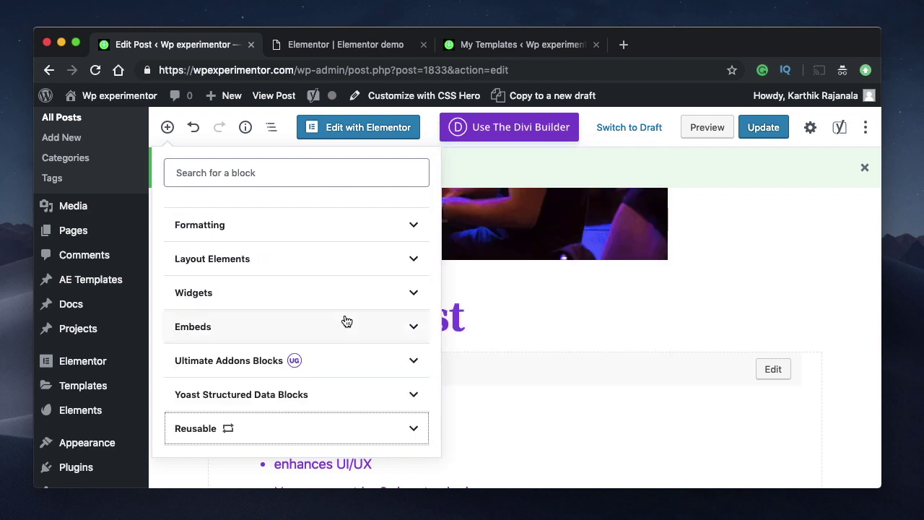
pyautogui.click(650, 180)
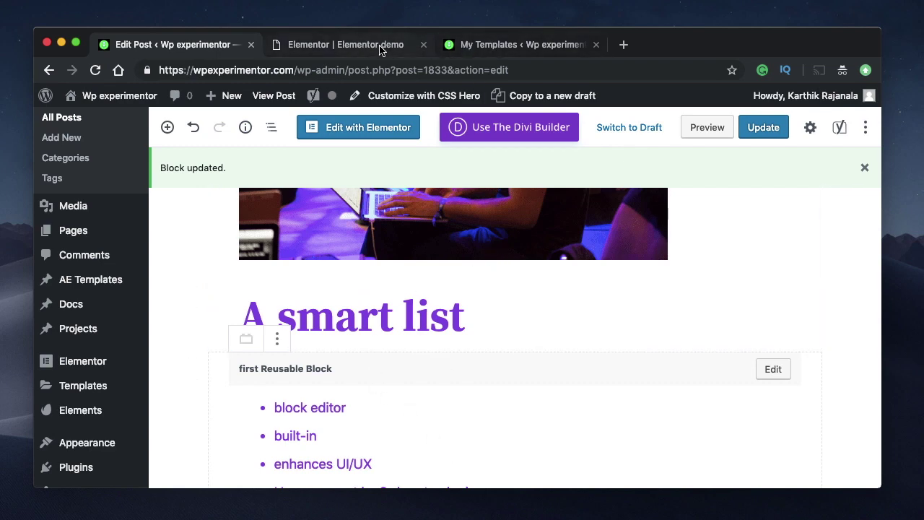
# - Switch to the Elementor demo editor and close its template library
pyautogui.click(352, 45)
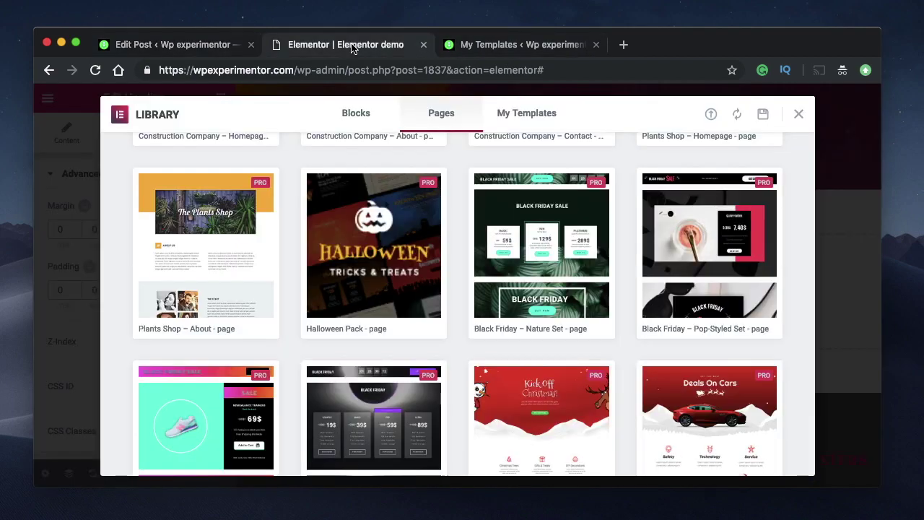
pyautogui.click(798, 114)
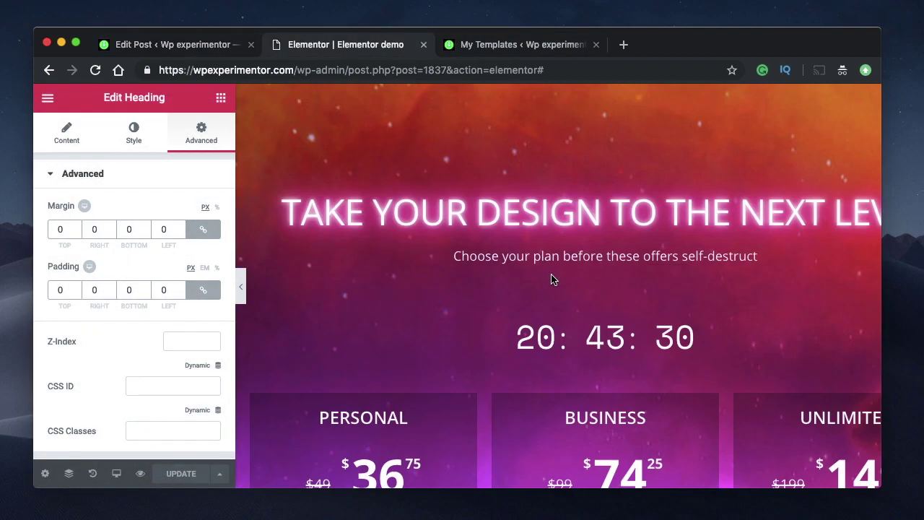
pyautogui.scroll(10, 577, 274)
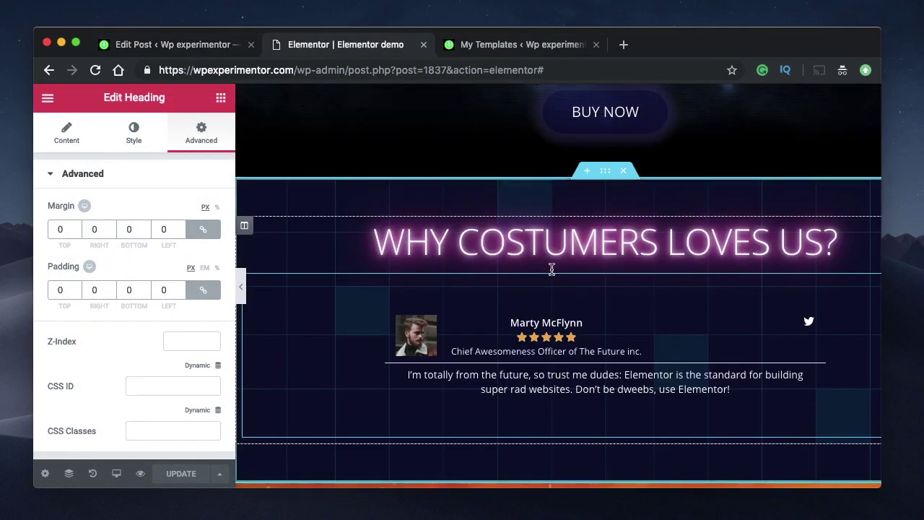
pyautogui.moveTo(609, 180)
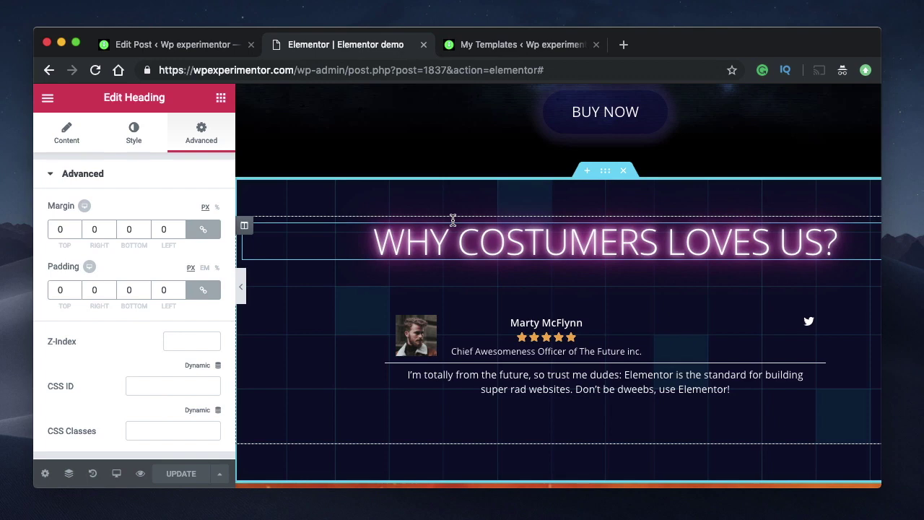
# - Select the Elementor demo template's shortcode in My Templates, then return to the post editor
pyautogui.click(523, 44)
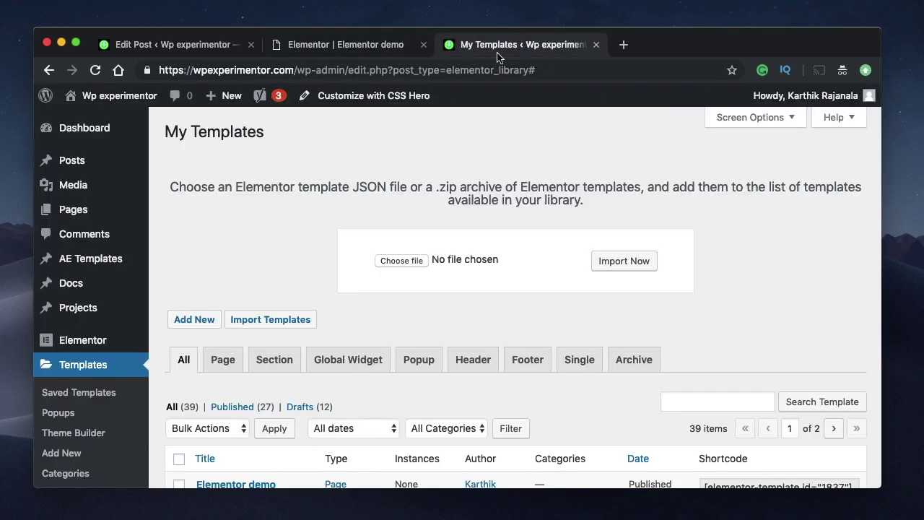
pyautogui.scroll(-5, 498, 440)
pyautogui.click(808, 318)
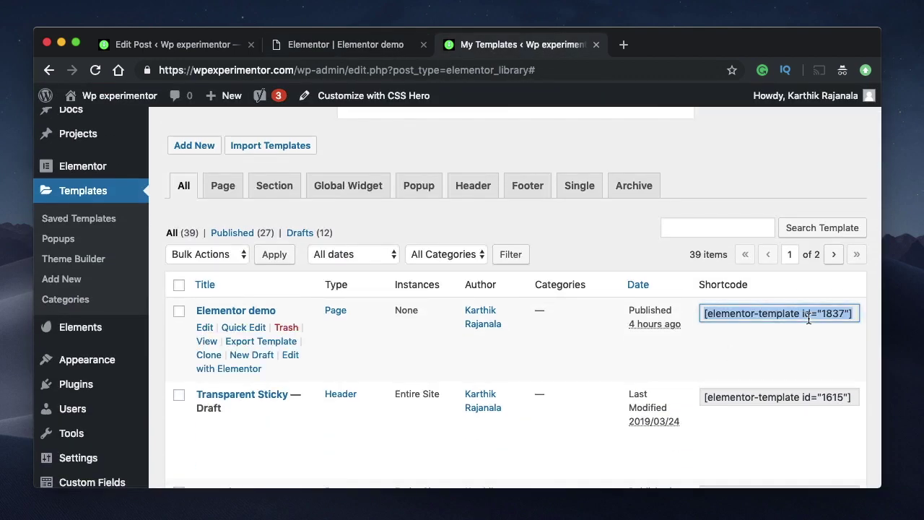
pyautogui.click(808, 319)
pyautogui.click(304, 49)
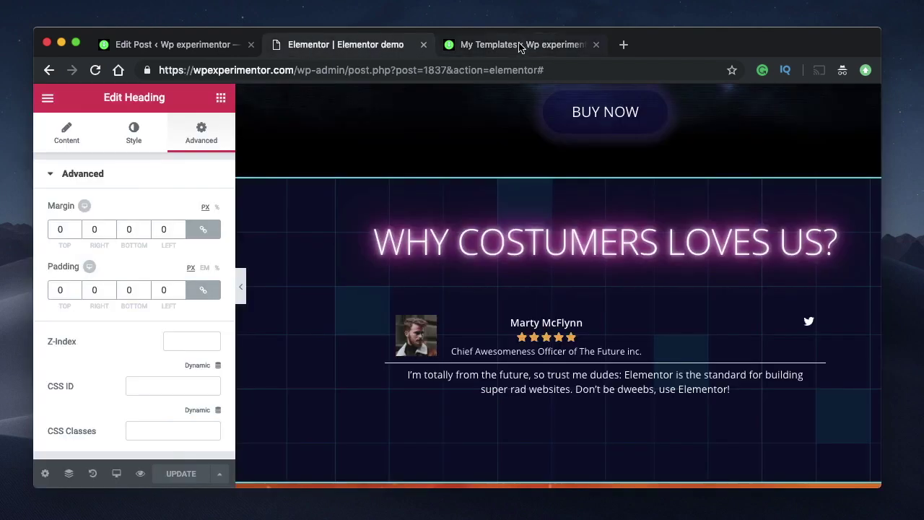
pyautogui.click(493, 54)
pyautogui.click(186, 44)
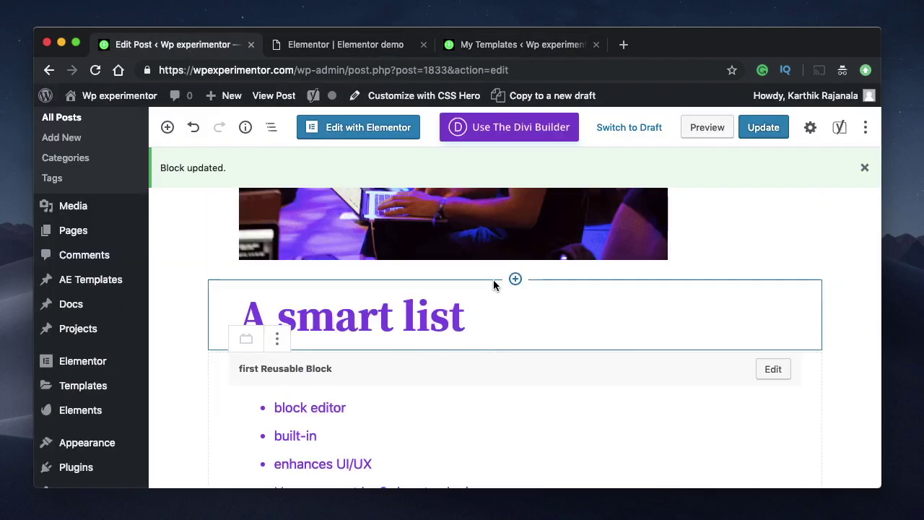
pyautogui.scroll(5, 493, 279)
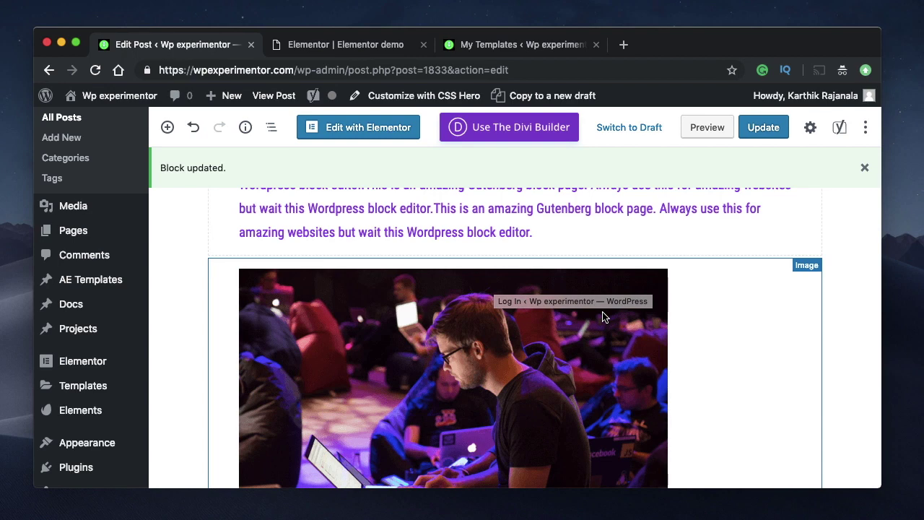
pyautogui.click(865, 127)
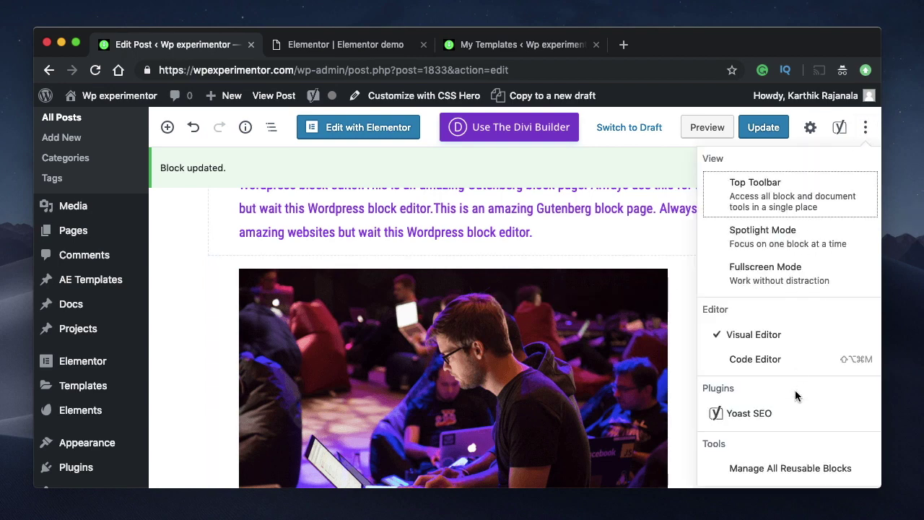
pyautogui.click(804, 469)
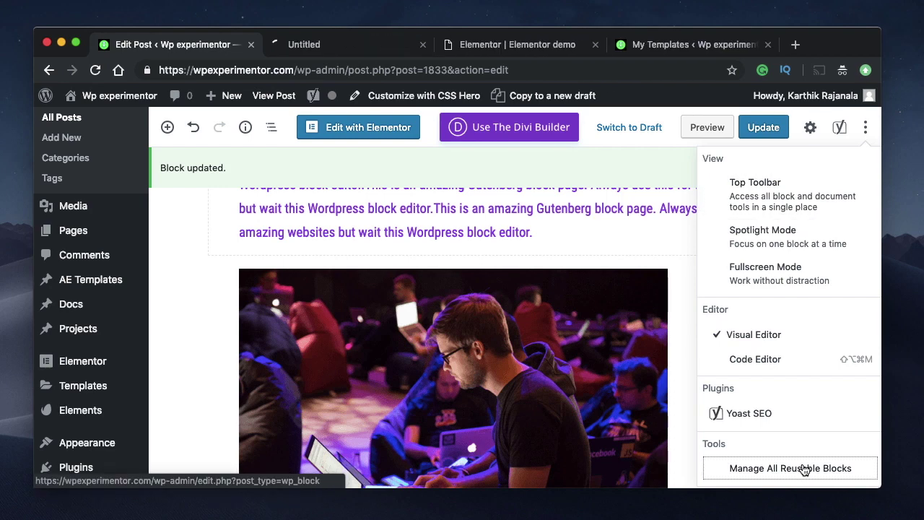
pyautogui.click(325, 50)
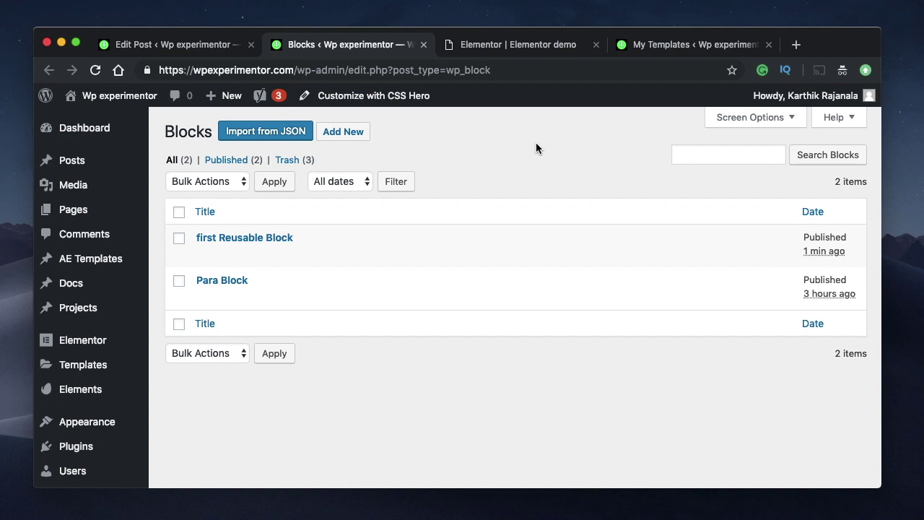
pyautogui.click(423, 44)
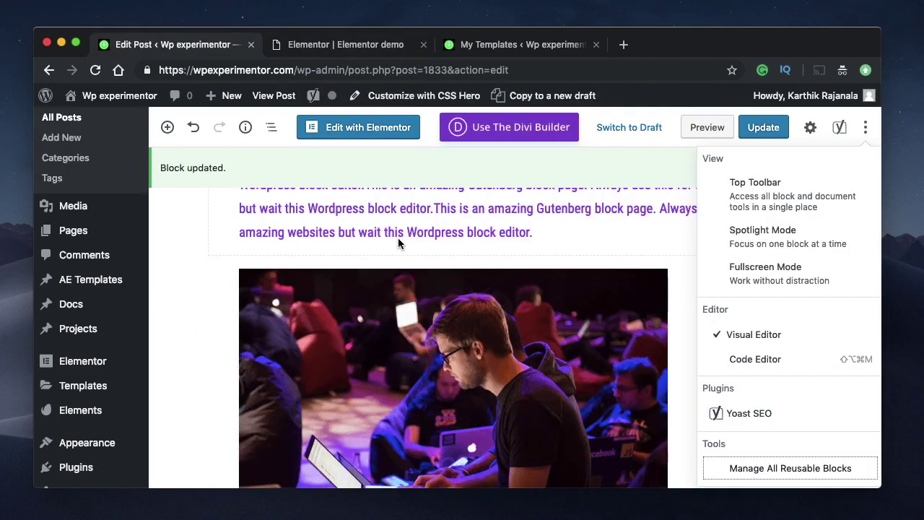
pyautogui.click(372, 48)
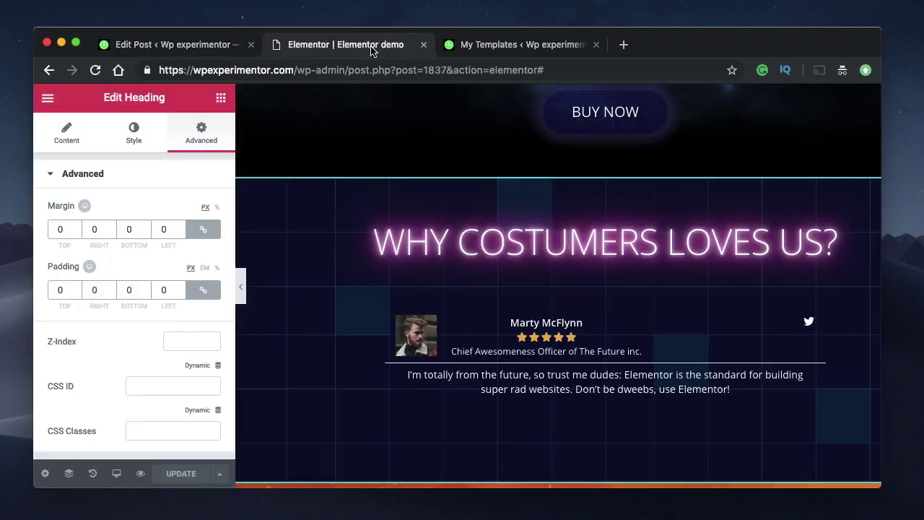
pyautogui.click(488, 46)
pyautogui.click(171, 46)
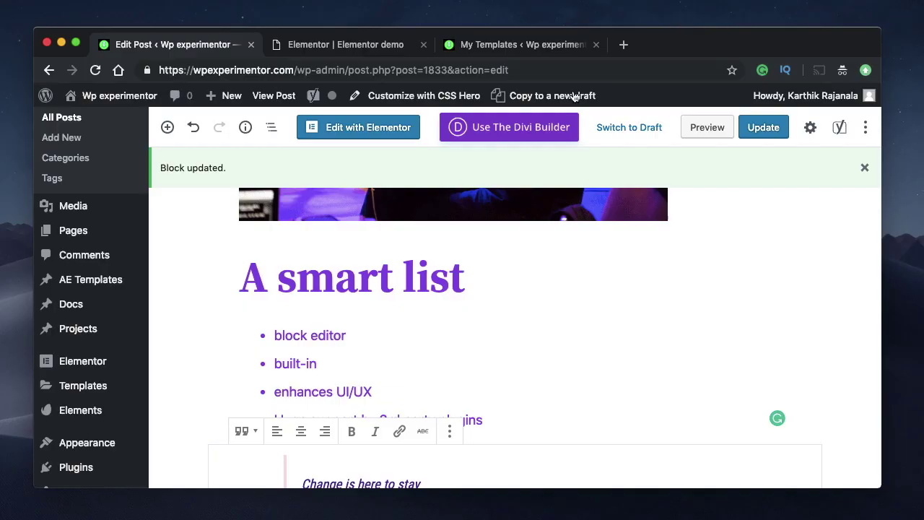
# - Scroll up through the post and click into the Para Block paragraph
pyautogui.scroll(5, 414, 291)
pyautogui.scroll(5, 414, 290)
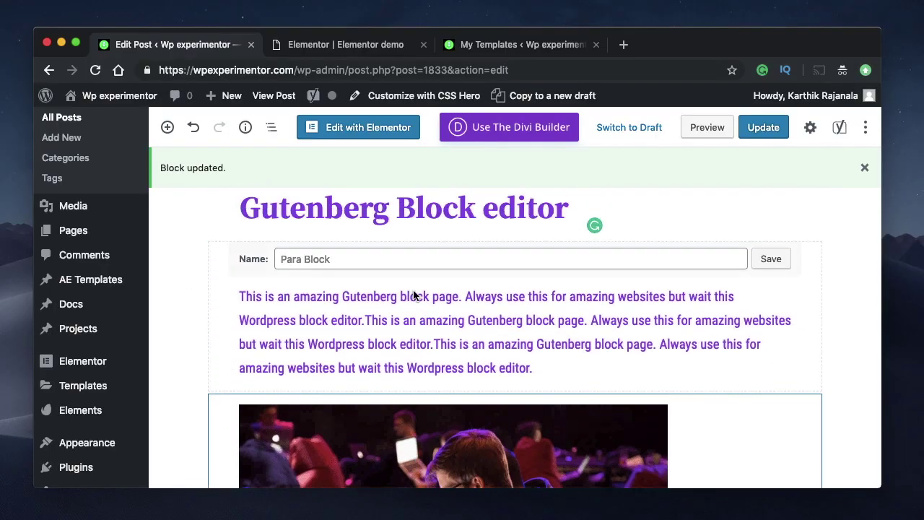
pyautogui.click(437, 429)
pyautogui.scroll(-1, 437, 428)
pyautogui.scroll(-3, 436, 429)
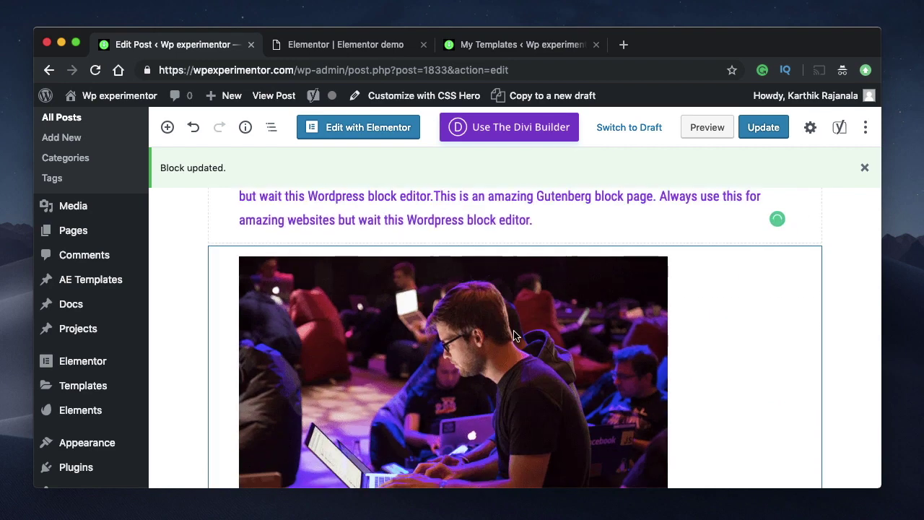
# - Review the image block's 594 × 396 settings, then select Elementor's 'WHY COSTUMERS LOVES US?' heading
pyautogui.click(479, 251)
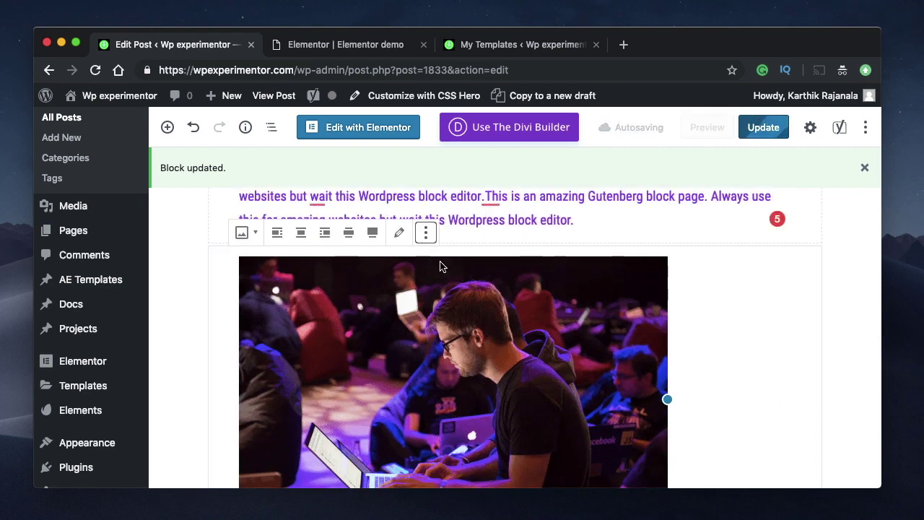
pyautogui.click(816, 139)
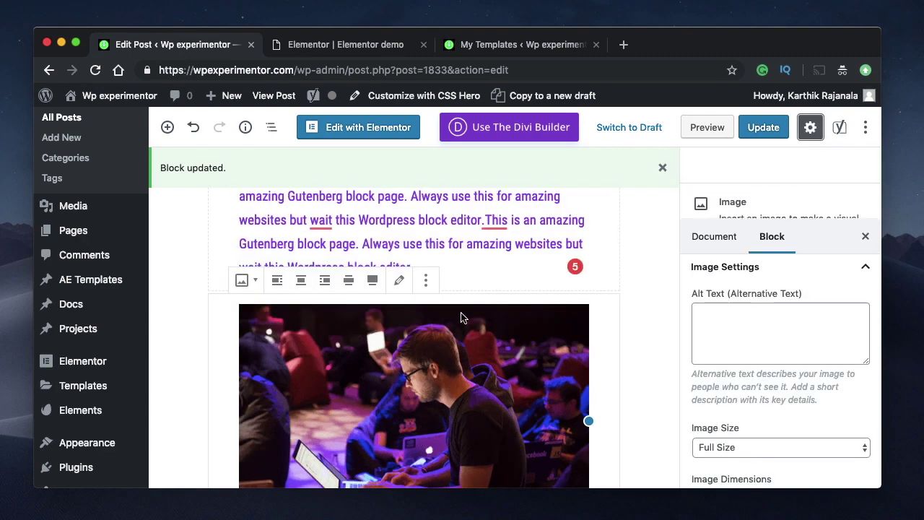
pyautogui.scroll(-5, 805, 356)
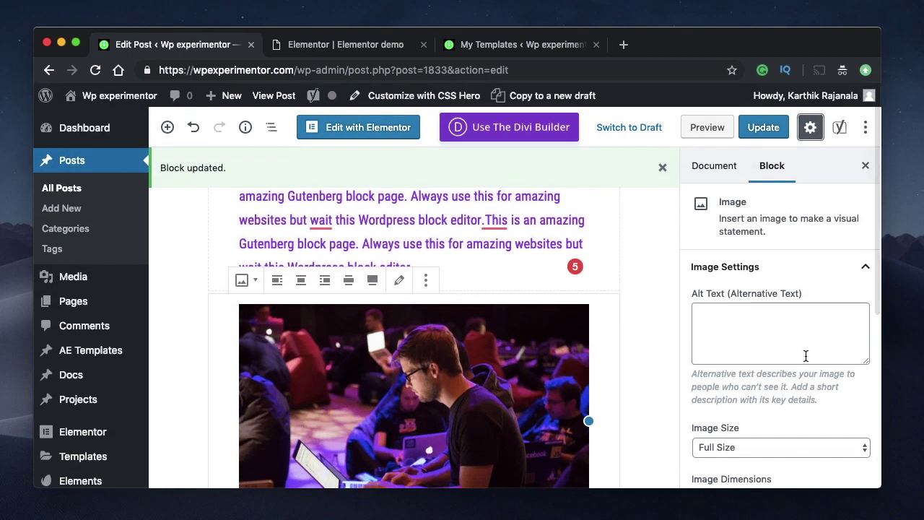
pyautogui.scroll(-1, 805, 355)
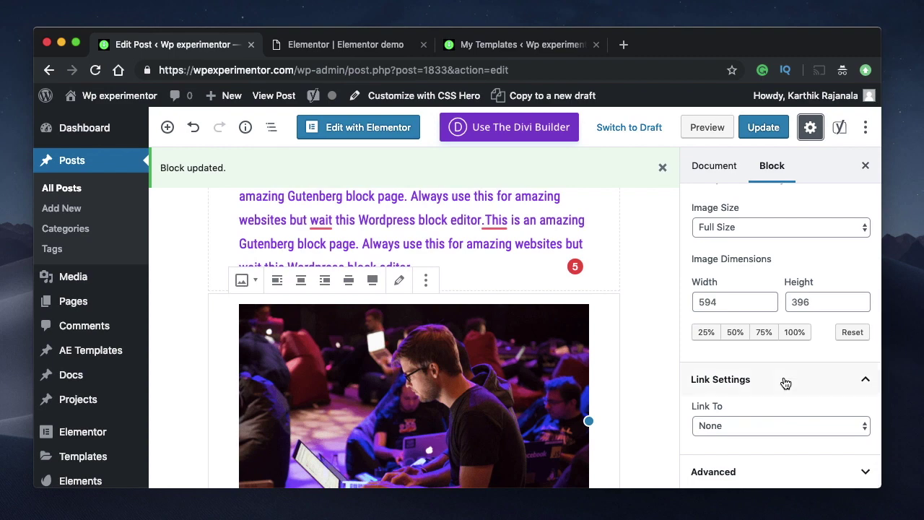
pyautogui.click(365, 46)
pyautogui.click(493, 260)
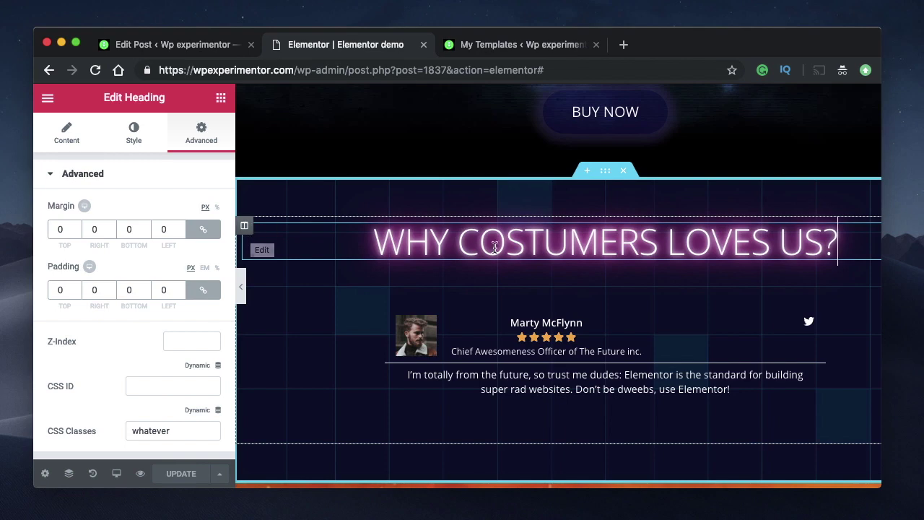
# - Inspect the heading's style and the testimonials section's margin and padding, then return to the post
pyautogui.click(134, 134)
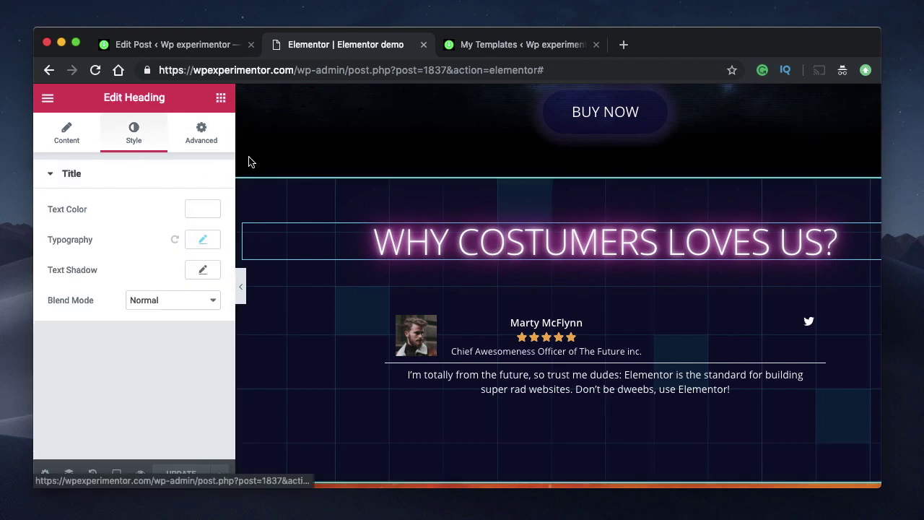
pyautogui.click(605, 176)
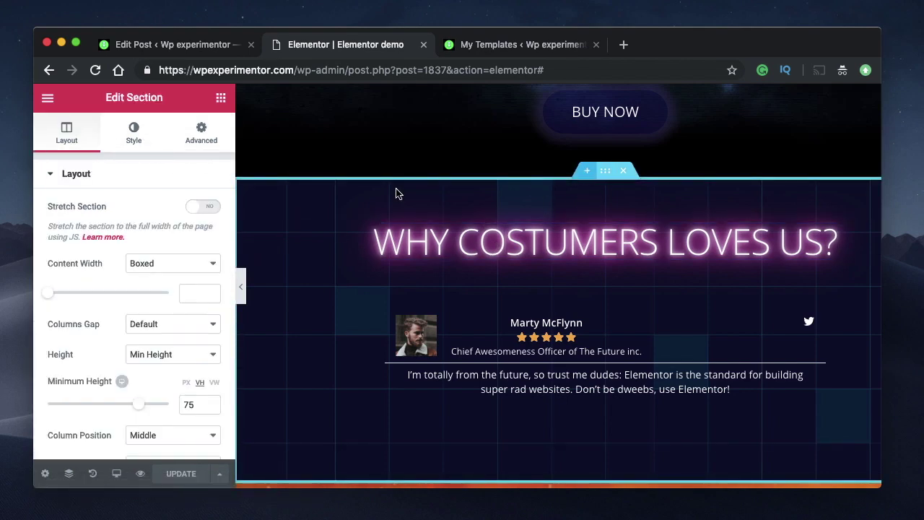
pyautogui.click(201, 134)
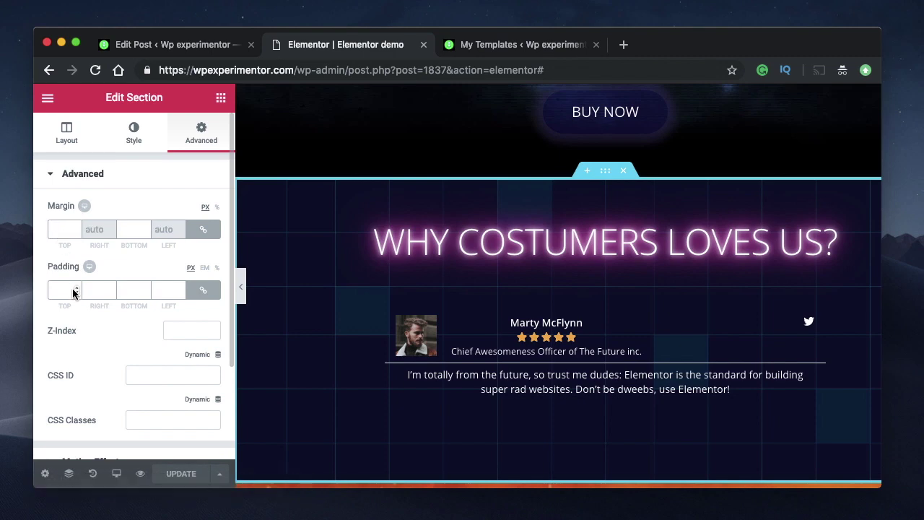
pyautogui.scroll(-3, 177, 336)
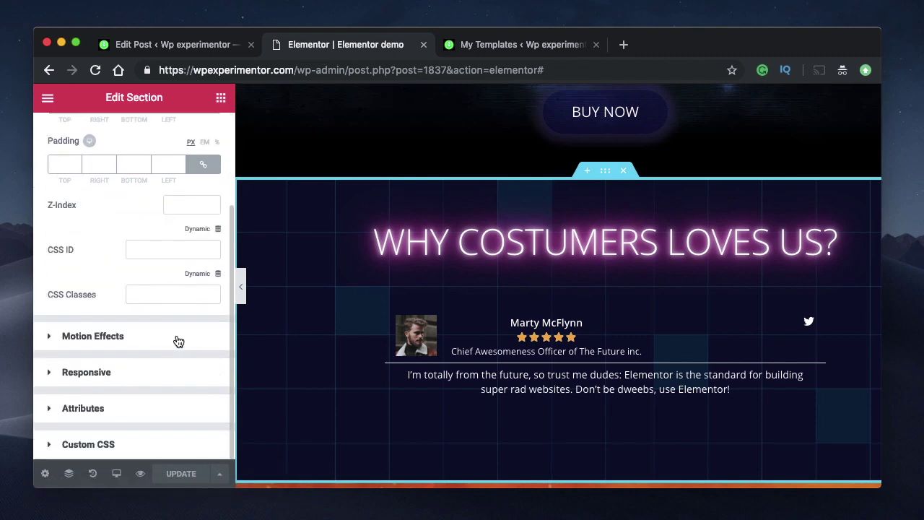
pyautogui.scroll(5, 552, 217)
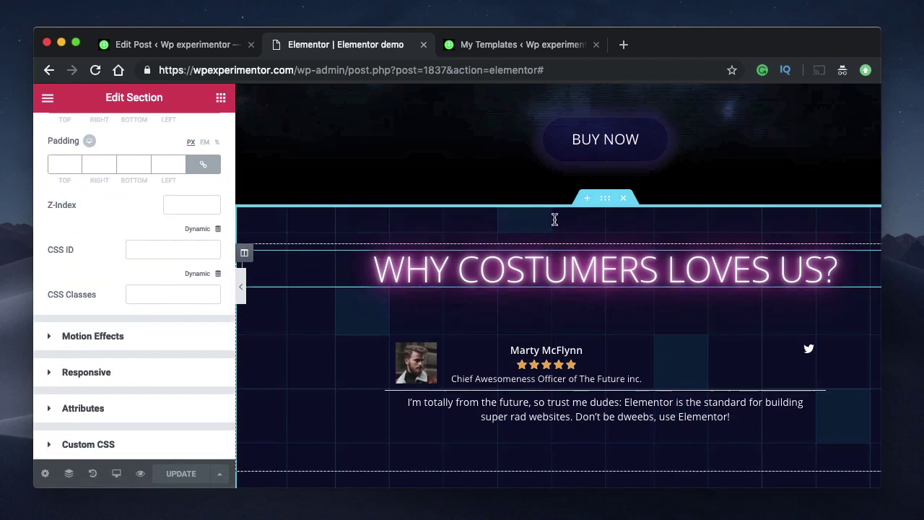
pyautogui.scroll(-8, 451, 279)
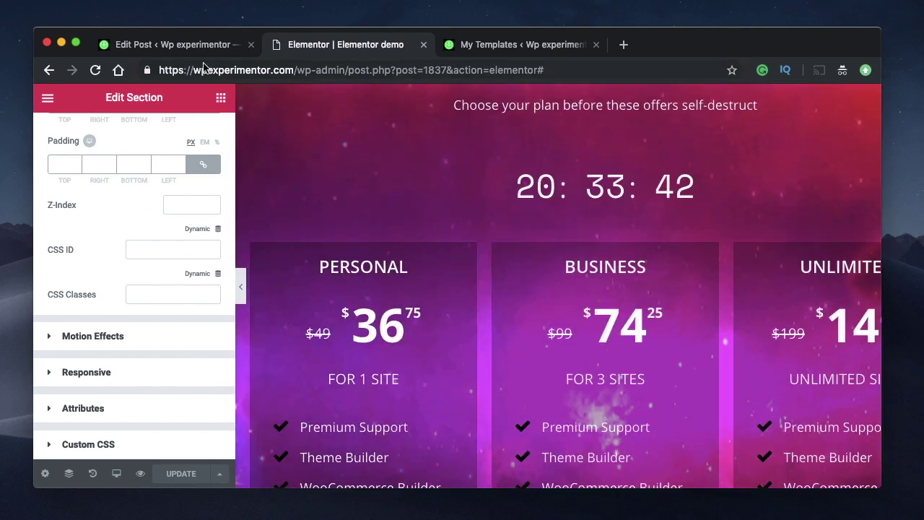
pyautogui.click(173, 45)
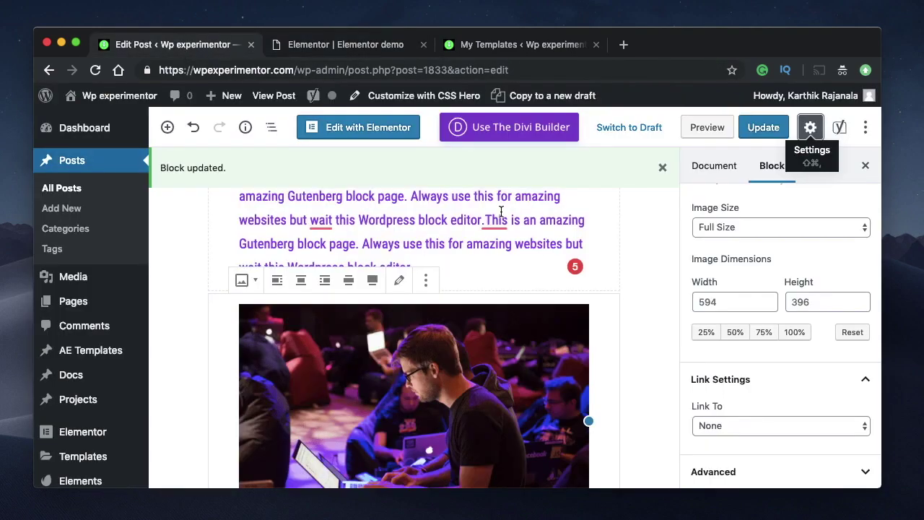
# - Select the four-item bullet list and expand Advanced to reach its Additional CSS Class field
pyautogui.scroll(-3, 523, 401)
pyautogui.scroll(2, 523, 401)
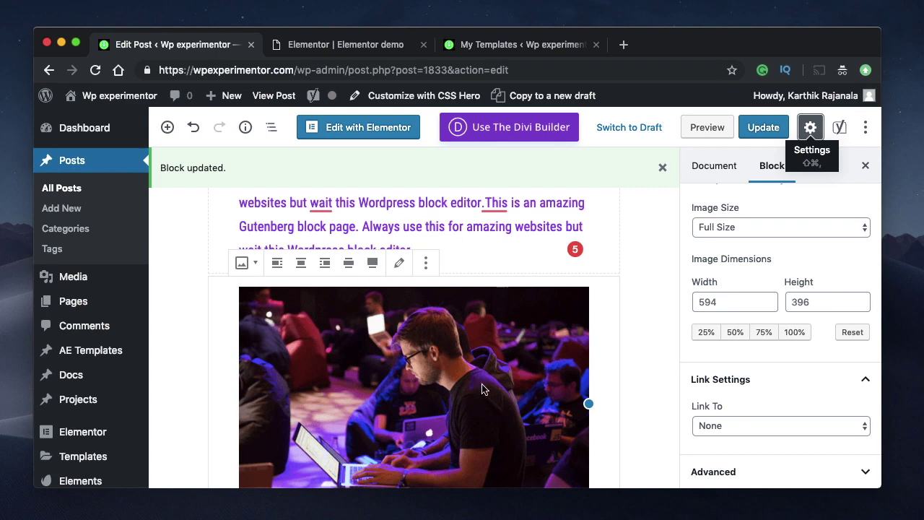
pyautogui.scroll(-5, 482, 385)
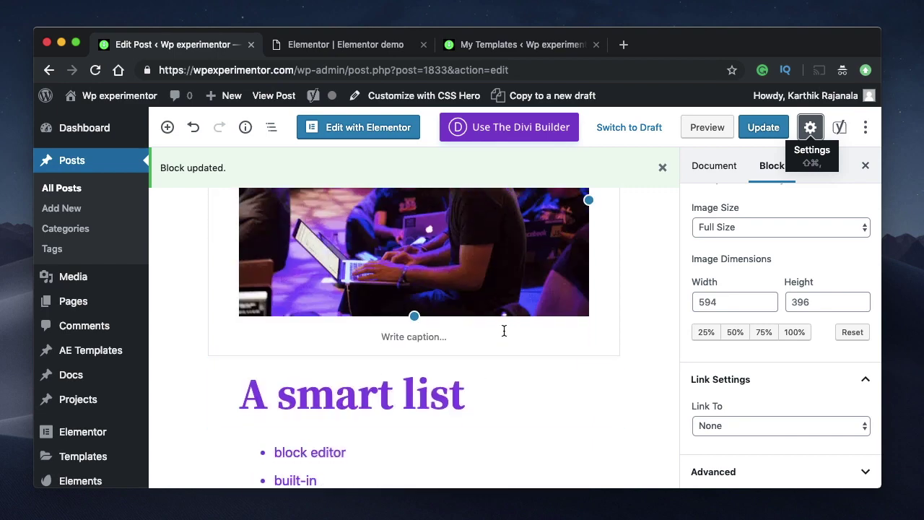
pyautogui.scroll(-4, 503, 330)
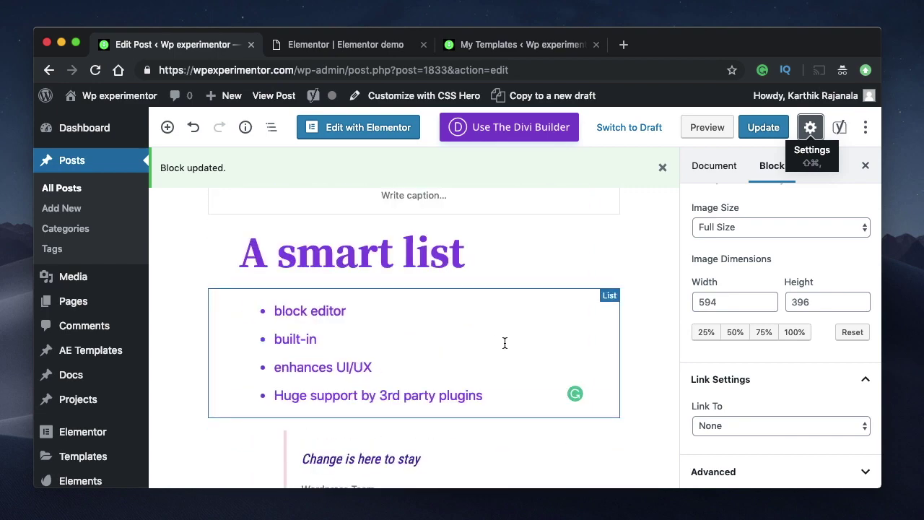
pyautogui.click(498, 340)
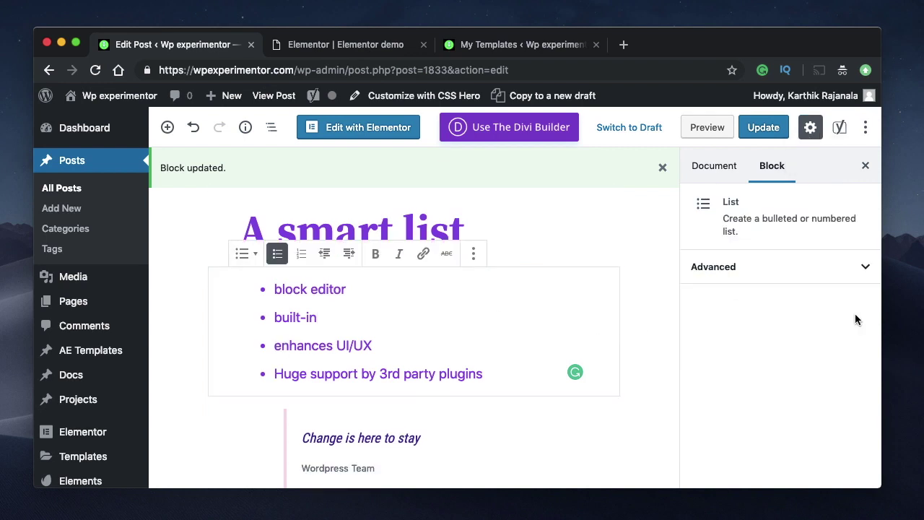
pyautogui.click(801, 271)
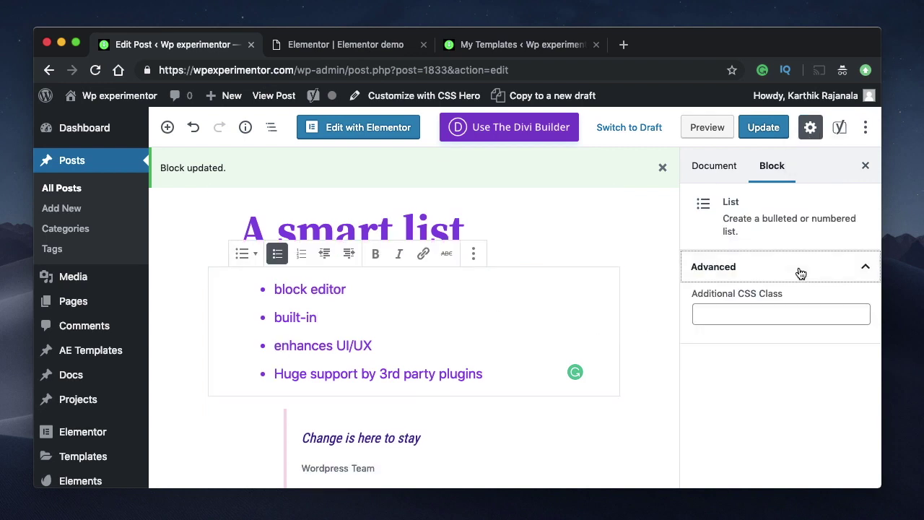
pyautogui.click(754, 319)
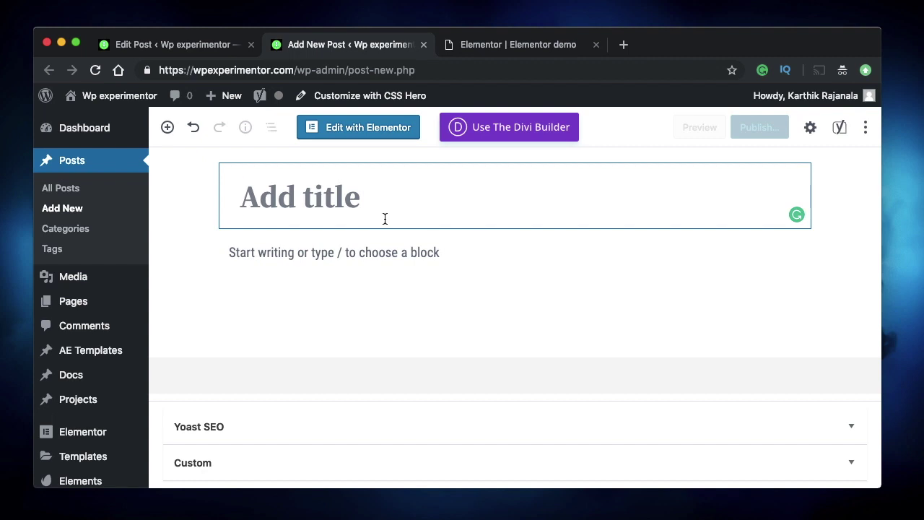
pyautogui.click(509, 43)
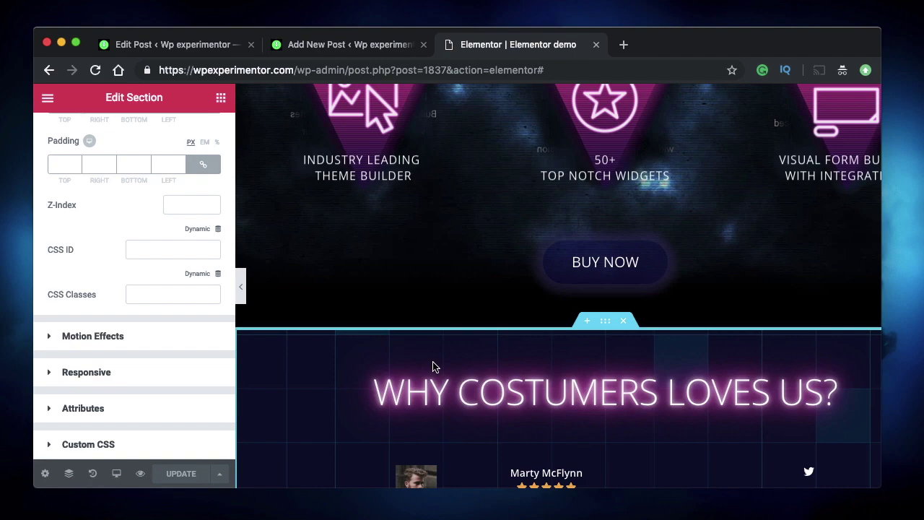
# - Switch between the new blank post and the Elementor demo page, ending on the new post
pyautogui.click(336, 47)
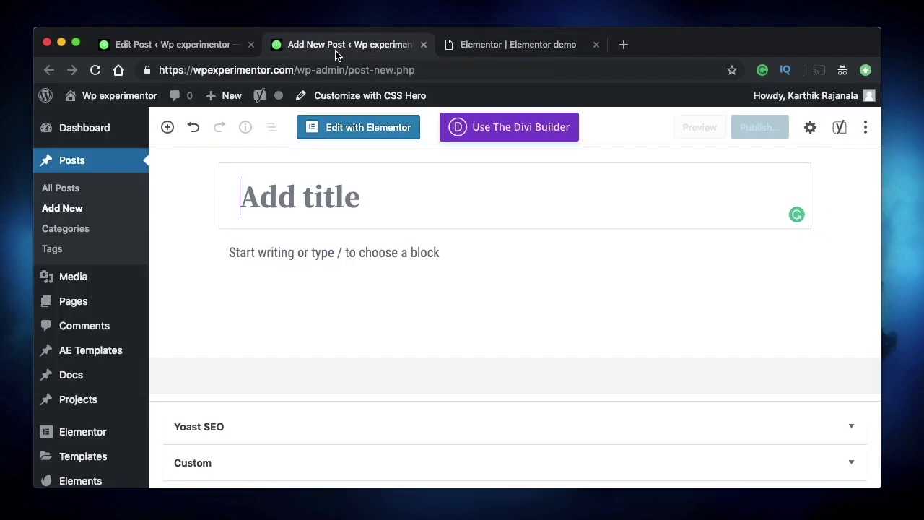
pyautogui.click(508, 45)
pyautogui.scroll(10, 543, 253)
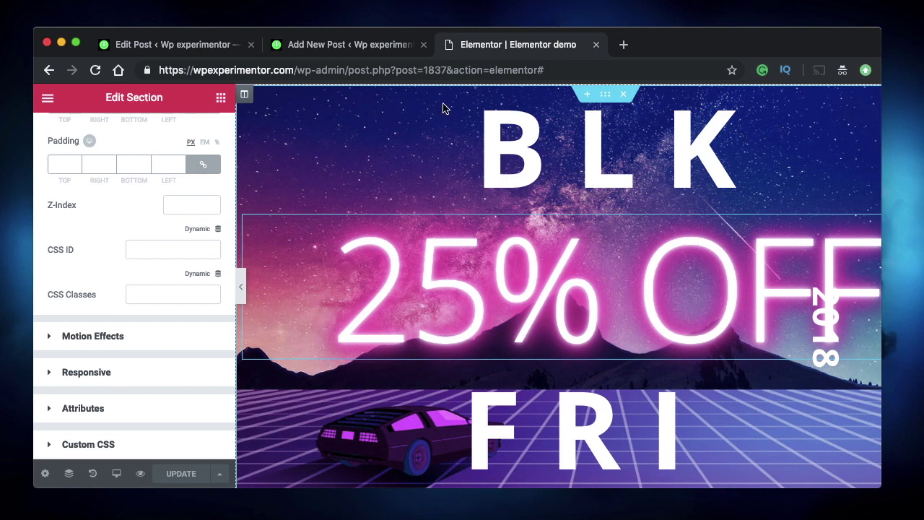
pyautogui.click(363, 44)
# - Title the post 'Title' and add a 'thththth' paragraph with an empty block below
pyautogui.click(363, 217)
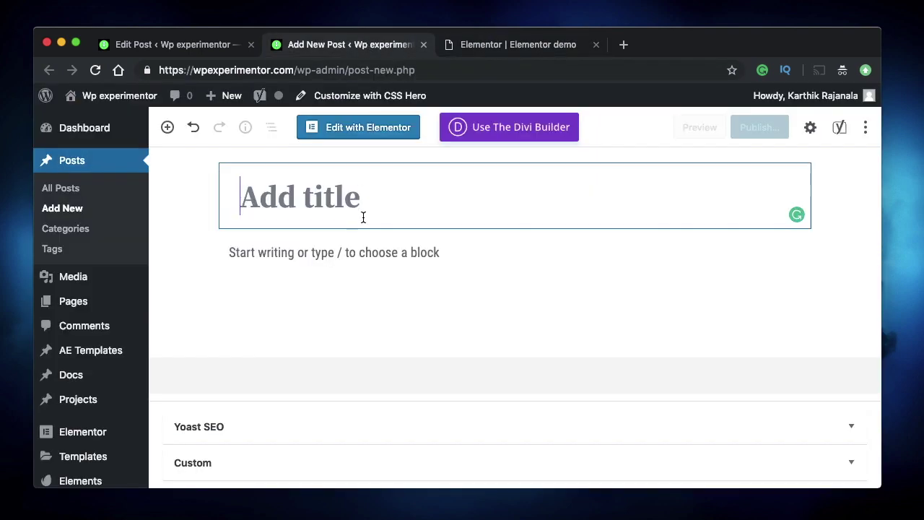
pyautogui.write('Title')
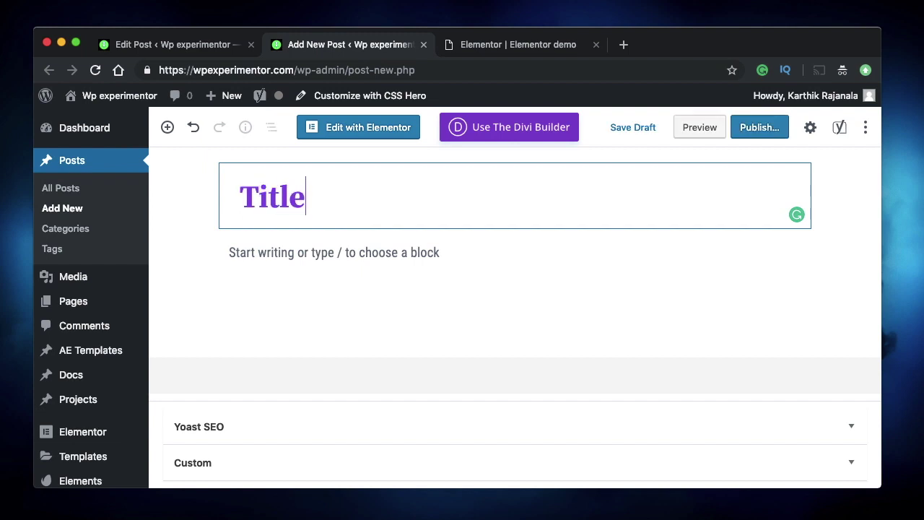
pyautogui.press('Return')
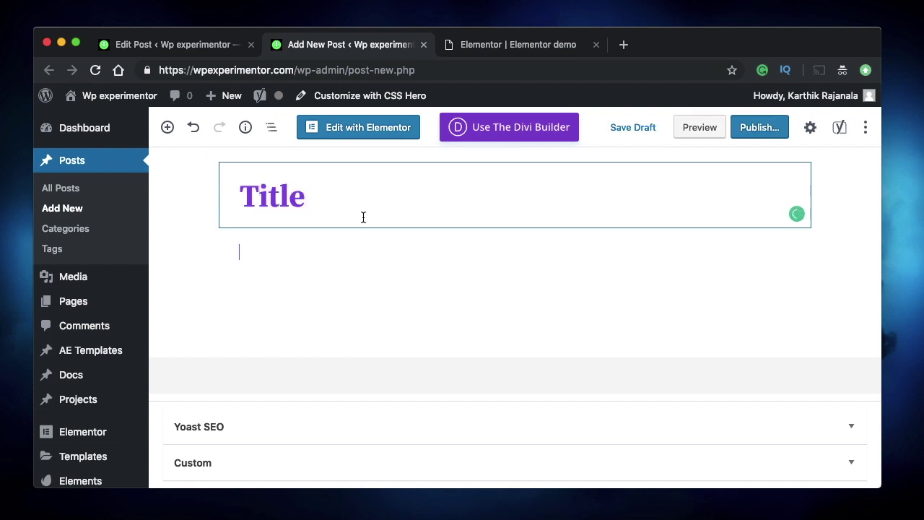
pyautogui.click(197, 250)
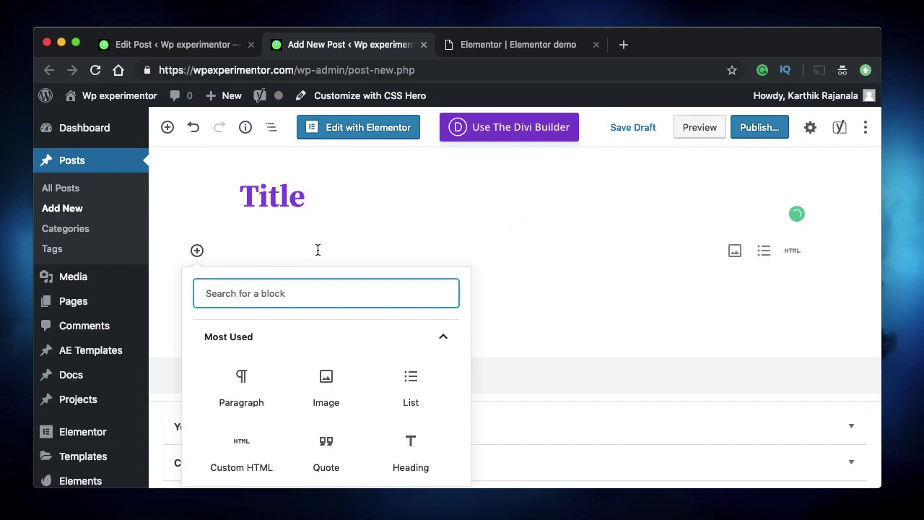
pyautogui.click(318, 250)
pyautogui.write('thththth')
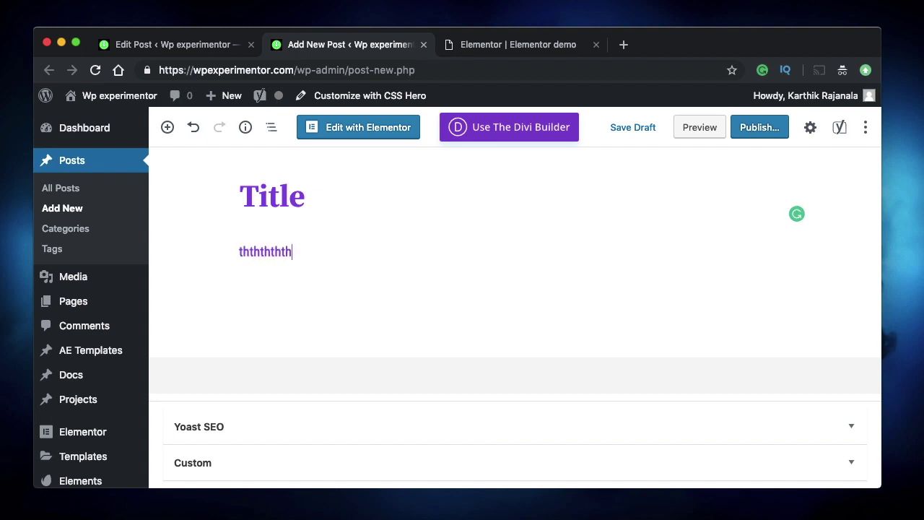
pyautogui.press('Return')
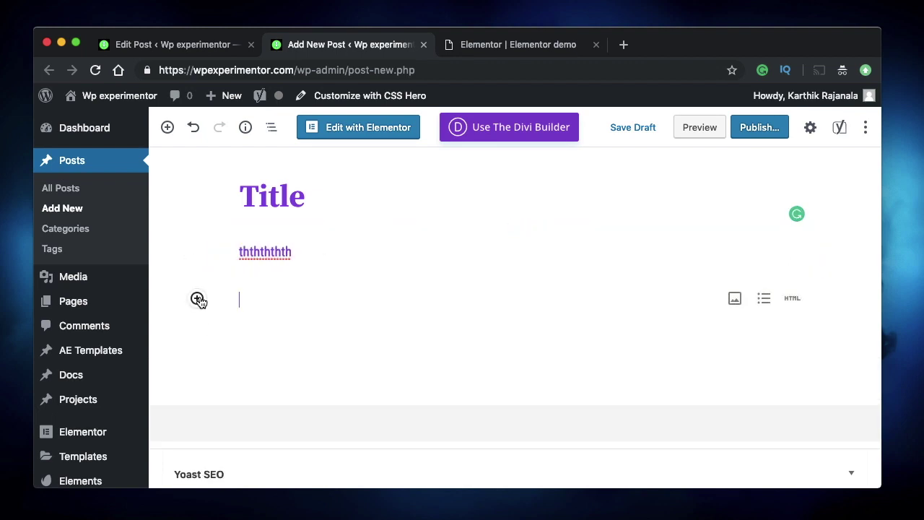
# - Insert the image_reviews.3.jpg portrait from the Media Library as an image block
pyautogui.click(740, 303)
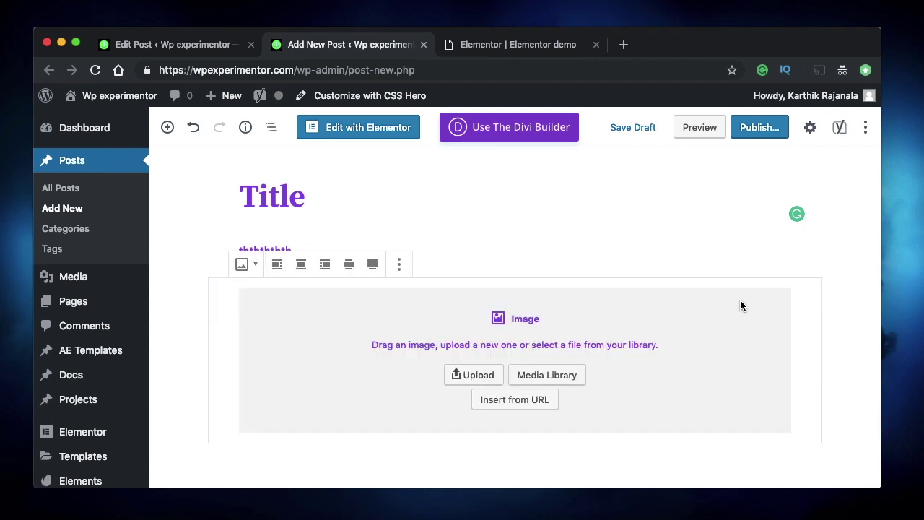
pyautogui.click(548, 377)
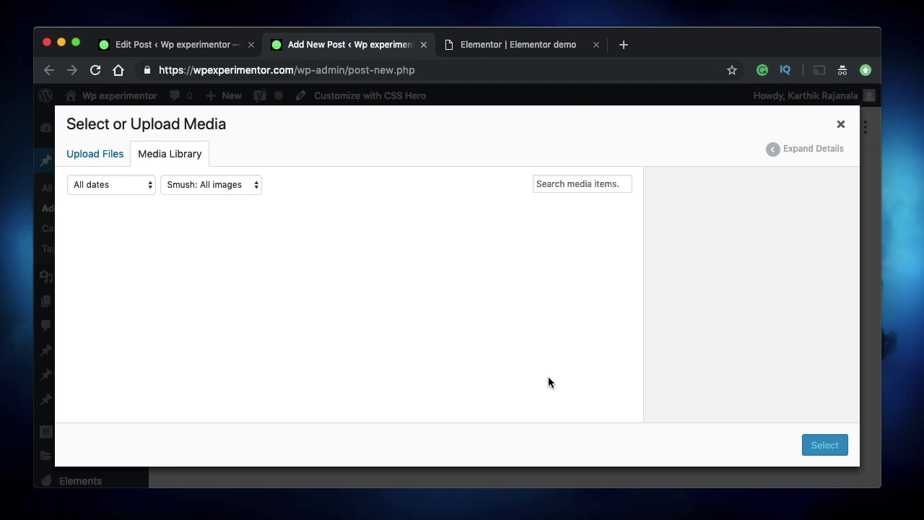
pyautogui.click(455, 256)
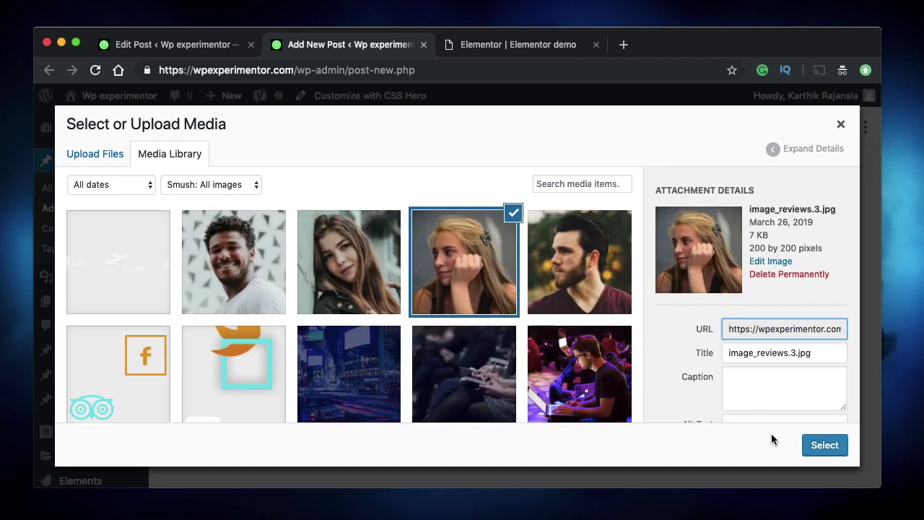
pyautogui.click(825, 445)
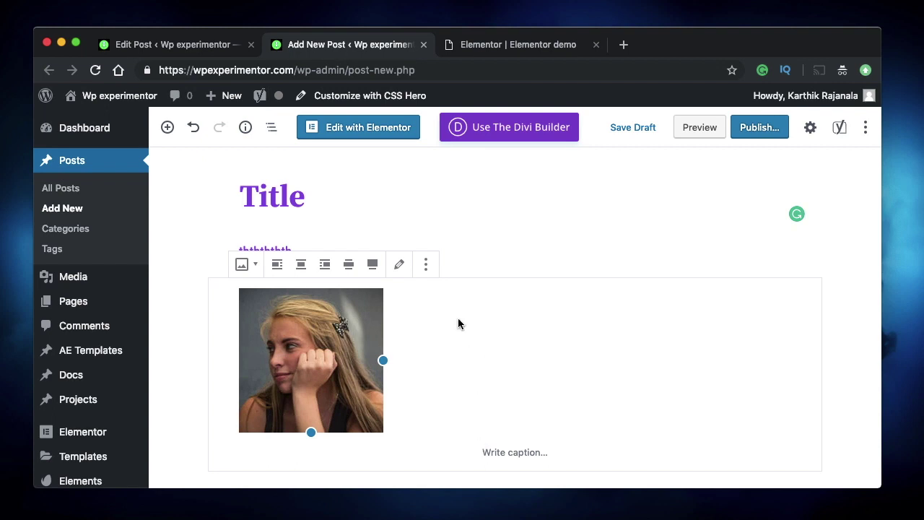
pyautogui.scroll(-3, 458, 324)
pyautogui.scroll(5, 458, 323)
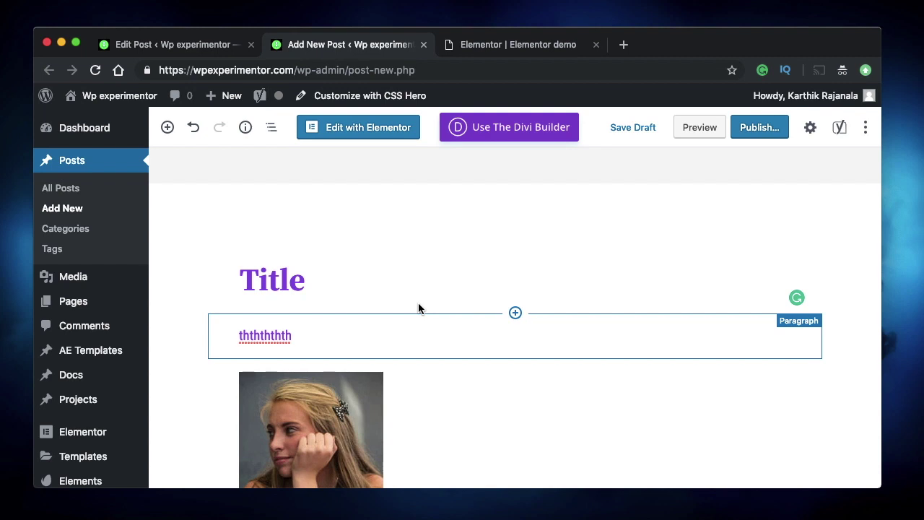
# - Publish the new post and switch to the Elementor demo page
pyautogui.click(759, 127)
pyautogui.click(786, 130)
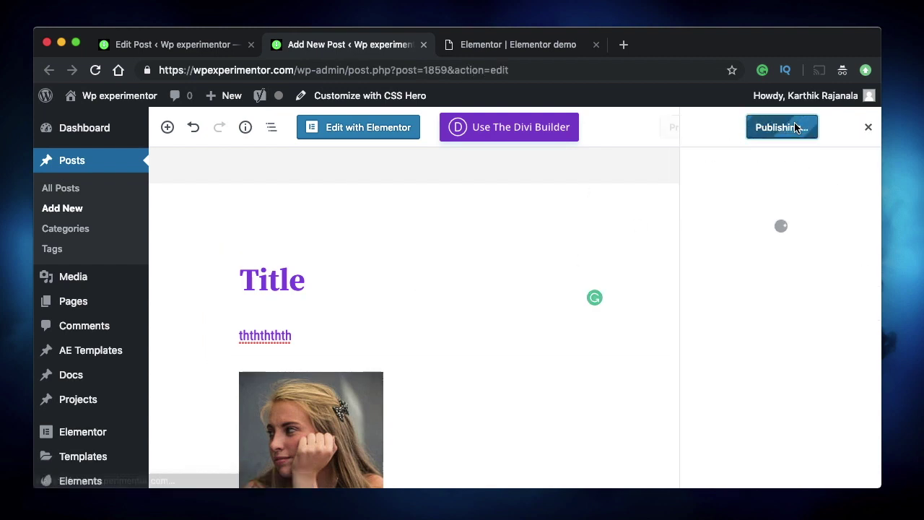
pyautogui.click(515, 44)
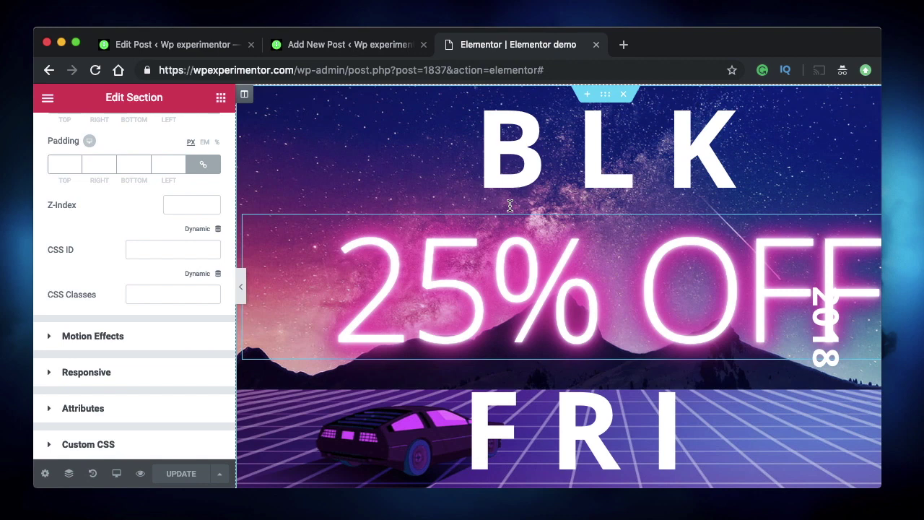
# - Show the section's background Style settings in Elementor, then go back to the WordPress post editor
pyautogui.scroll(3, 154, 142)
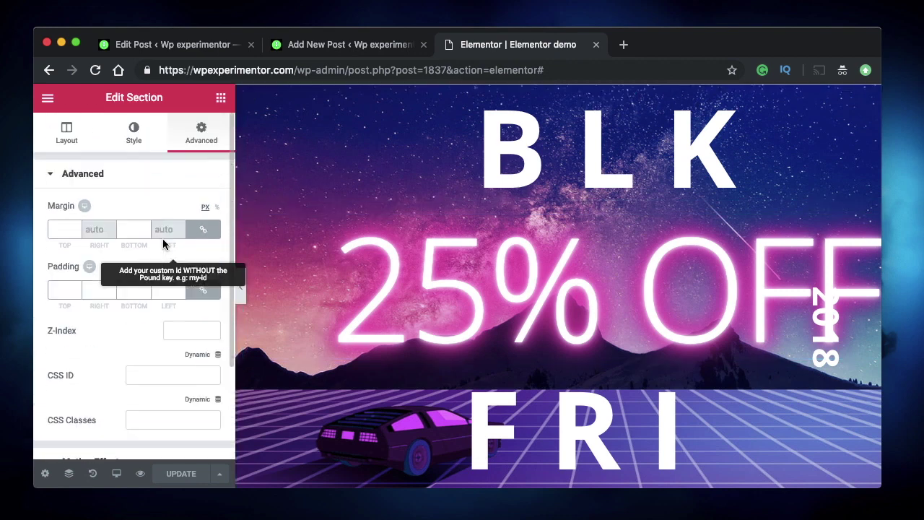
pyautogui.click(133, 140)
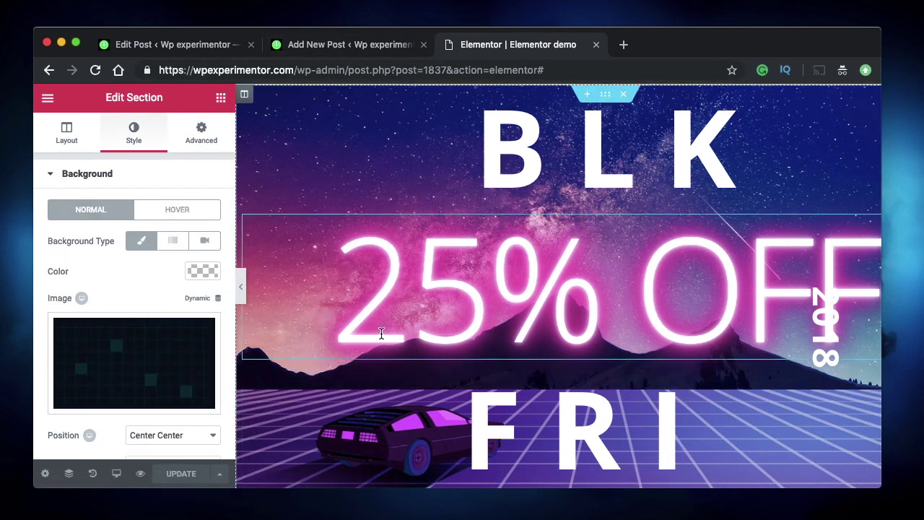
pyautogui.click(364, 43)
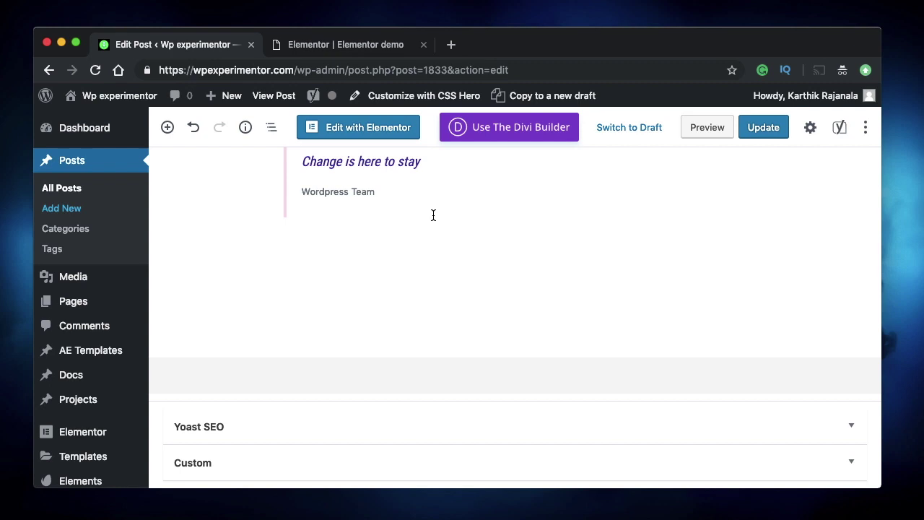
# - Scroll over the post's opening paragraph and image, then switch to the Elementor demo page
pyautogui.scroll(10, 433, 215)
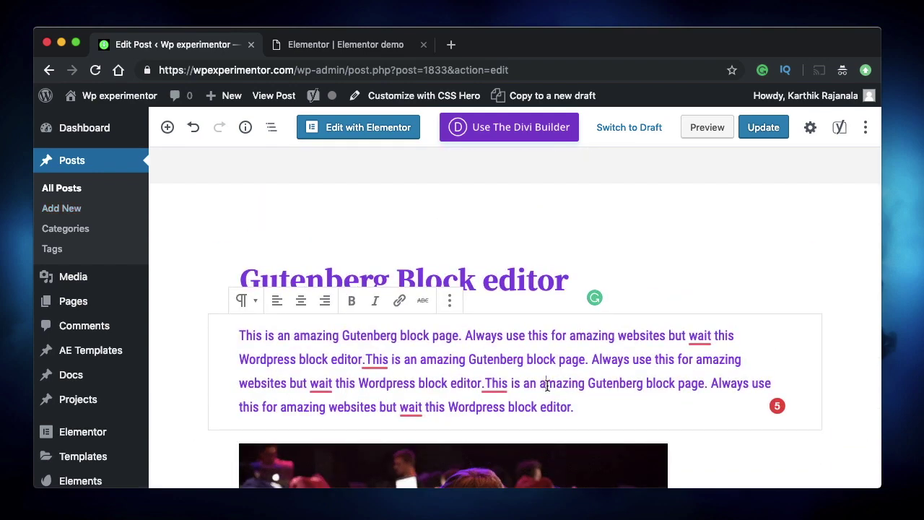
pyautogui.scroll(-5, 546, 384)
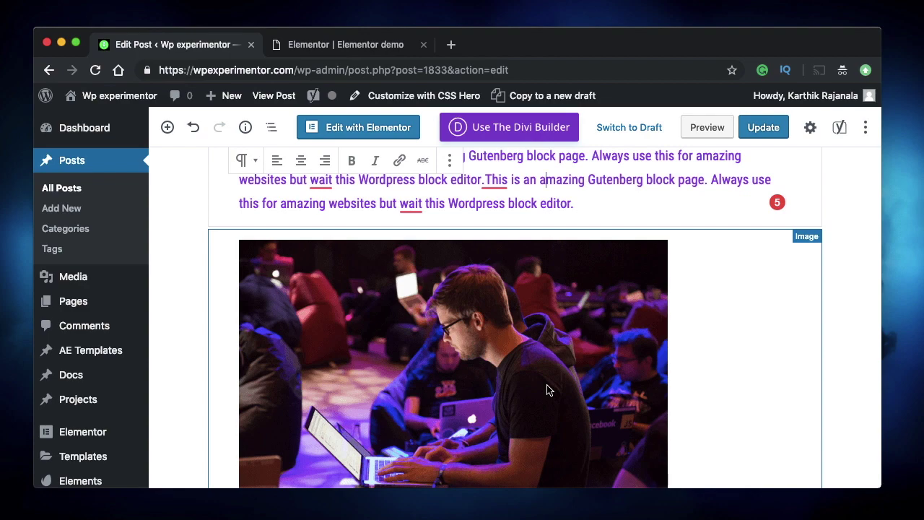
pyautogui.click(345, 46)
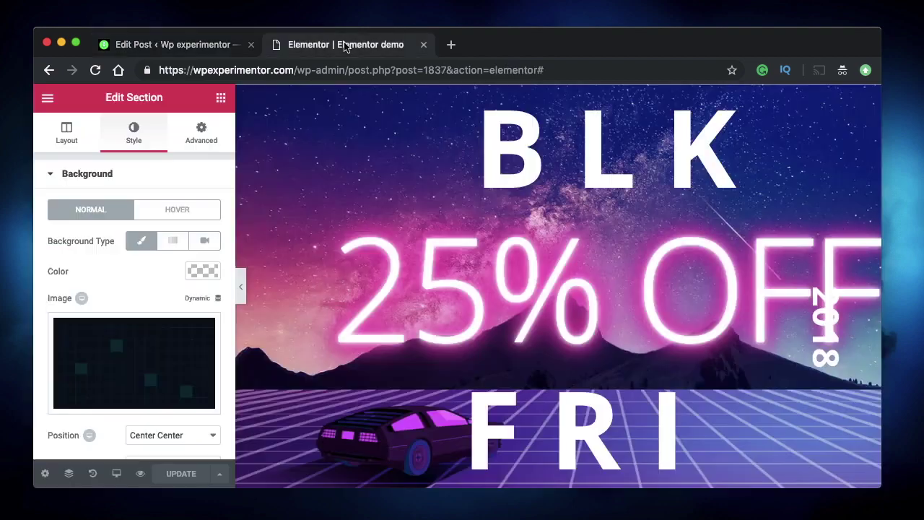
# - Browse the Essential Addons widget group in Elementor, collapse it, and return to the Gutenberg post
pyautogui.click(221, 97)
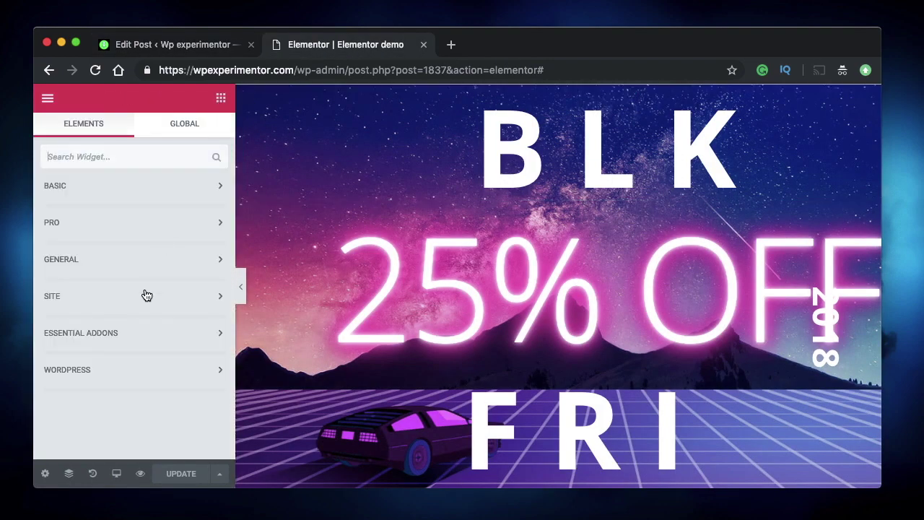
pyautogui.click(141, 340)
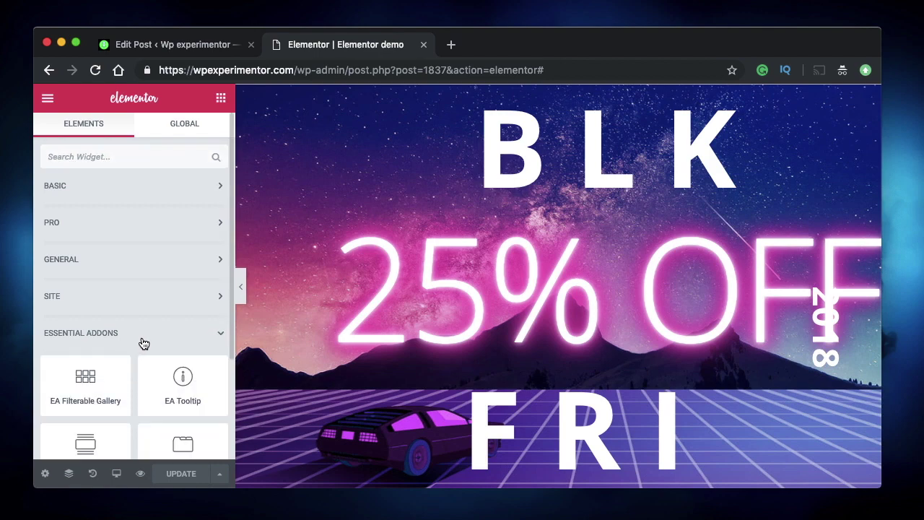
pyautogui.scroll(-3, 143, 338)
pyautogui.scroll(3, 142, 340)
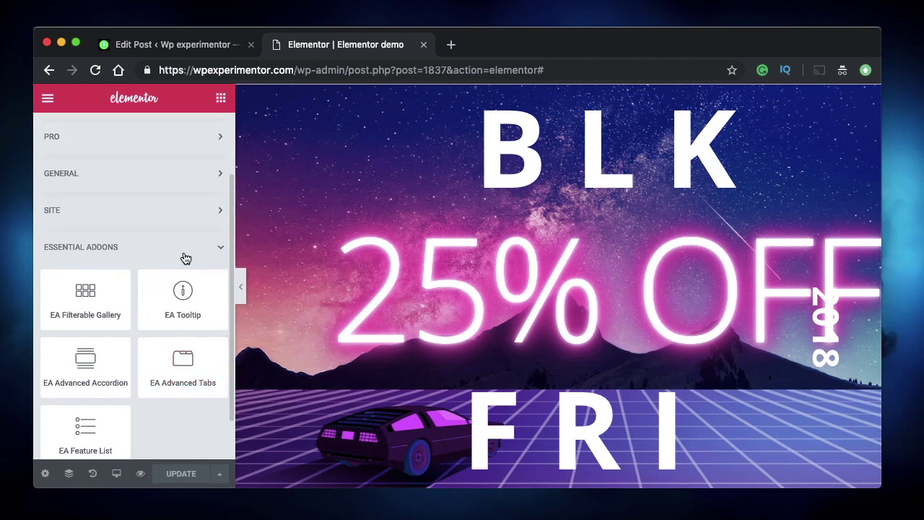
pyautogui.click(180, 249)
pyautogui.click(180, 45)
pyautogui.scroll(-10, 311, 200)
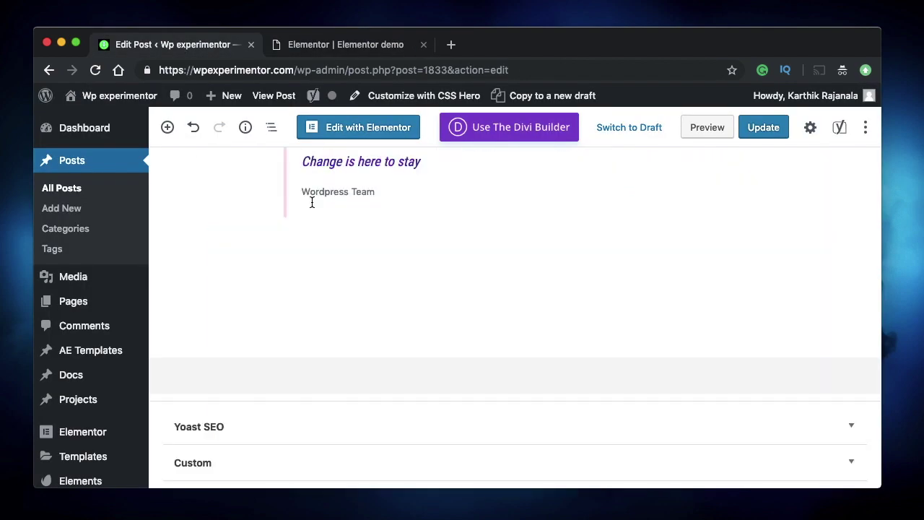
# - Open the block inserter and browse Ultimate Addons Blocks such as Post Masonry, Post Carousel and Testimonial
pyautogui.click(167, 127)
pyautogui.scroll(-5, 309, 325)
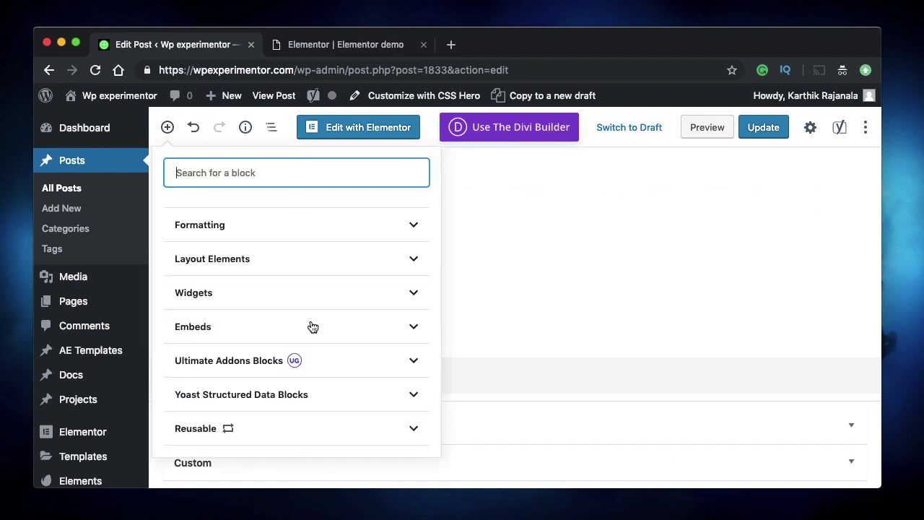
pyautogui.click(345, 363)
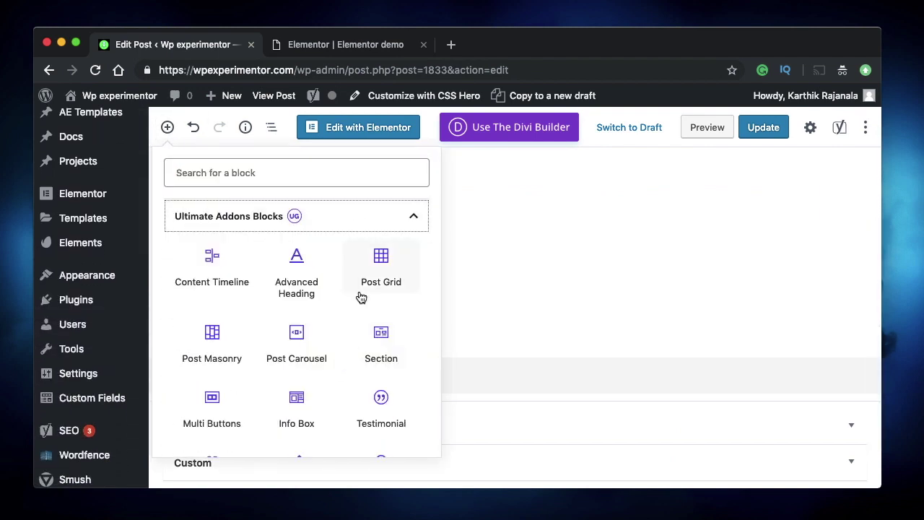
pyautogui.scroll(-3, 362, 297)
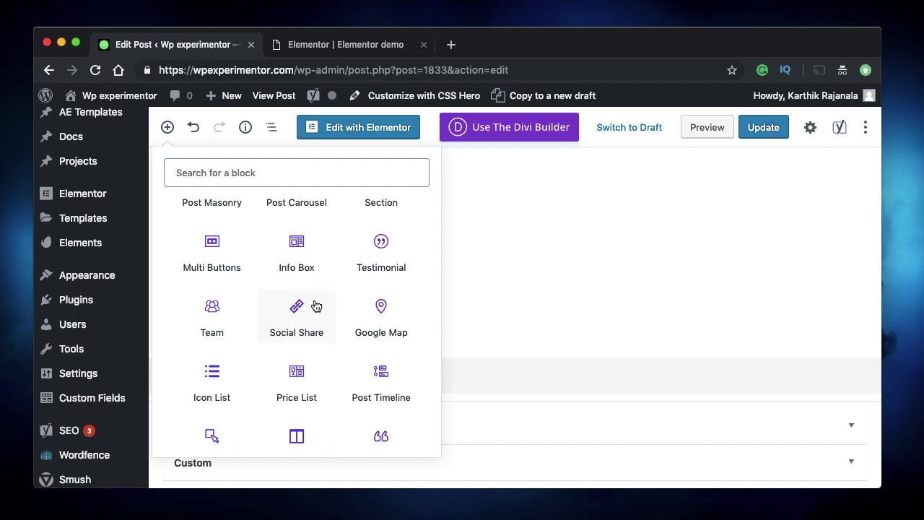
pyautogui.scroll(-3, 316, 306)
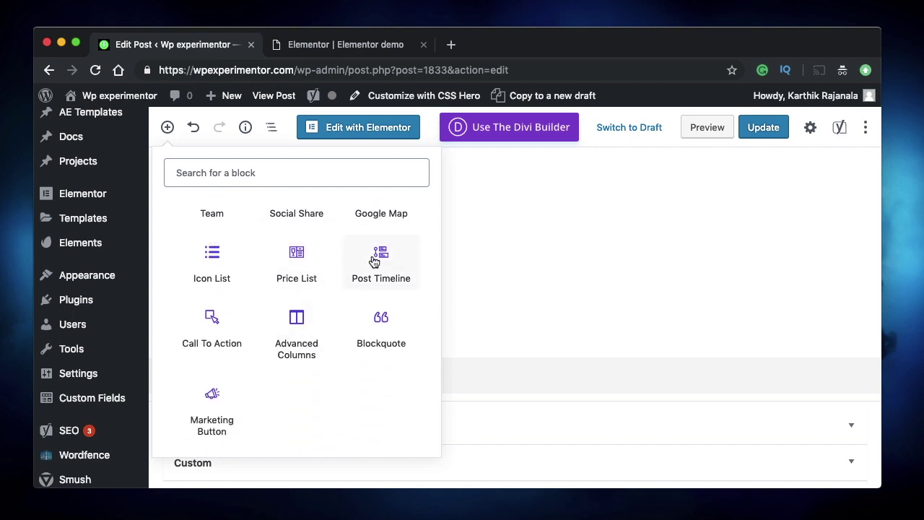
pyautogui.scroll(2, 265, 309)
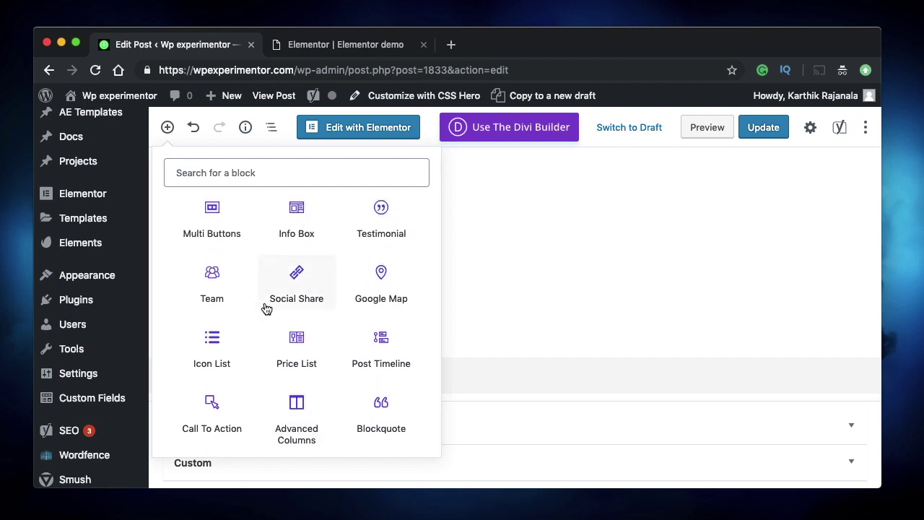
pyautogui.scroll(3, 216, 275)
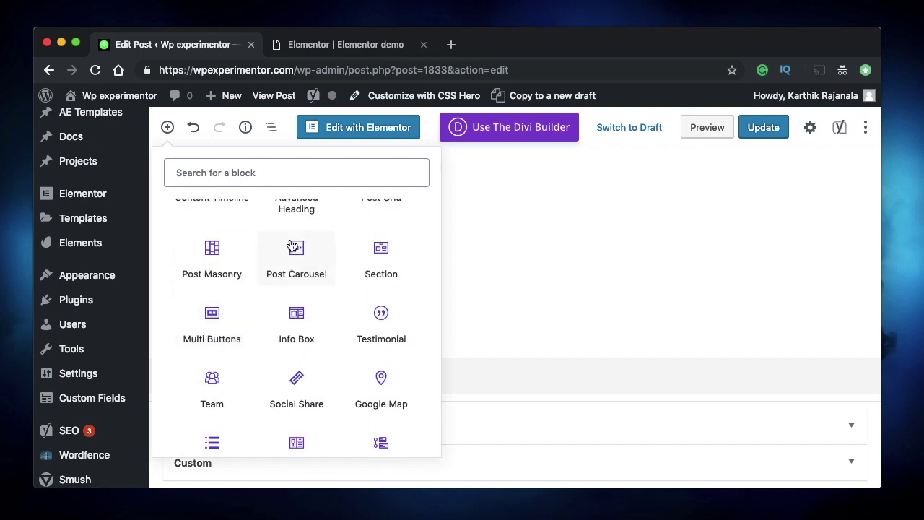
pyautogui.scroll(3, 299, 246)
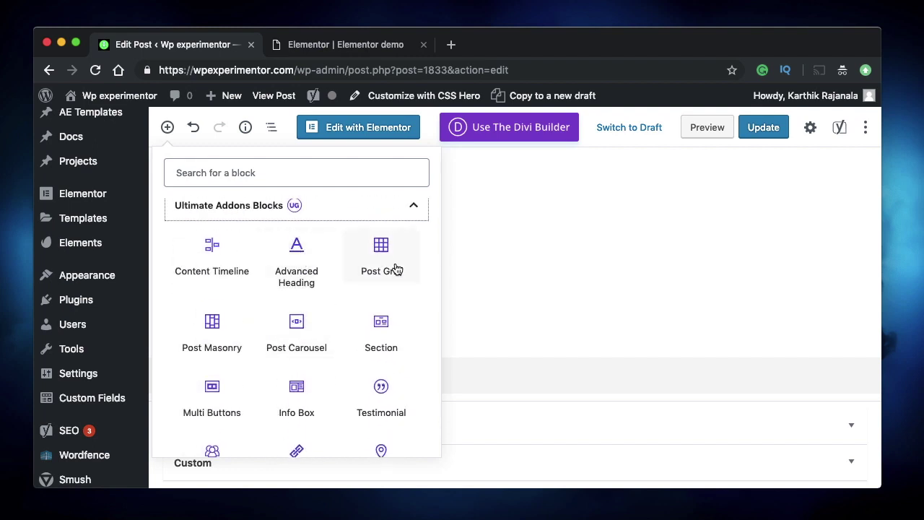
# - Insert a five-item Content Timeline block at the end of the post
pyautogui.click(225, 252)
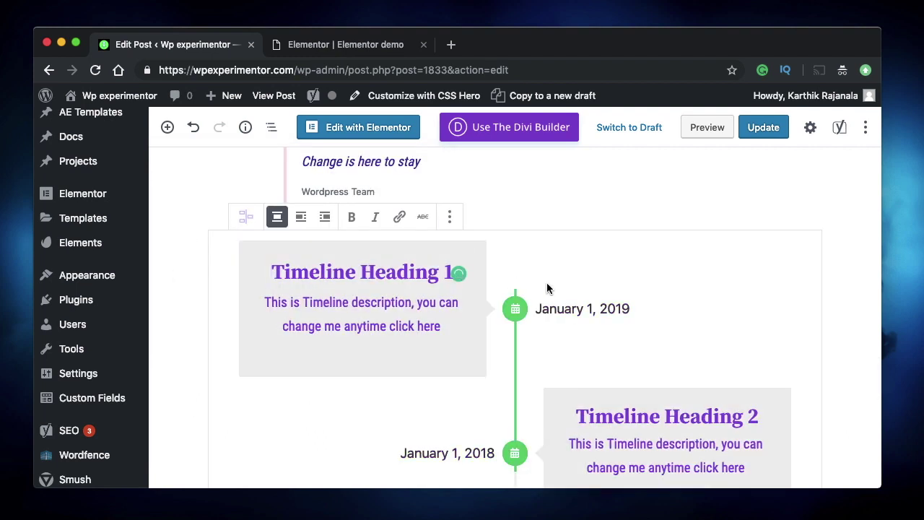
pyautogui.scroll(-2, 547, 288)
pyautogui.scroll(1, 665, 292)
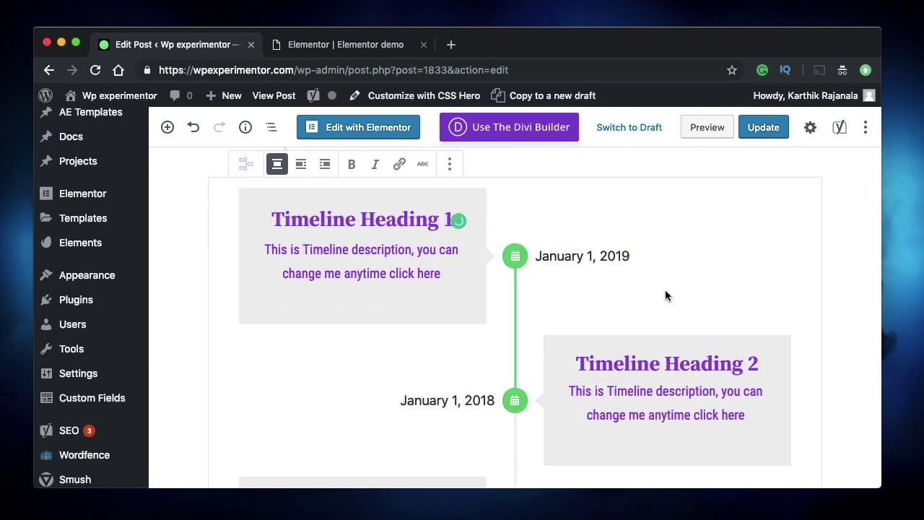
# - Review the timeline block's settings, then switch to the Elementor demo
pyautogui.click(810, 127)
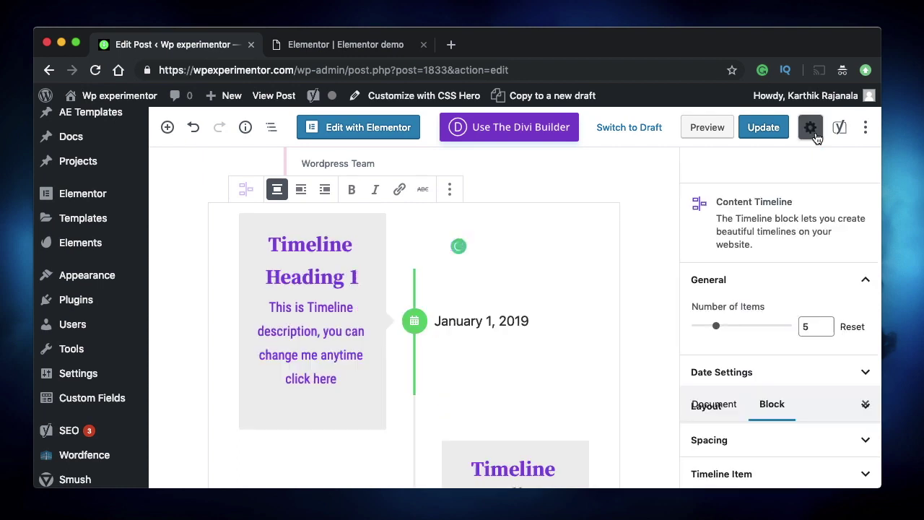
pyautogui.scroll(-3, 779, 374)
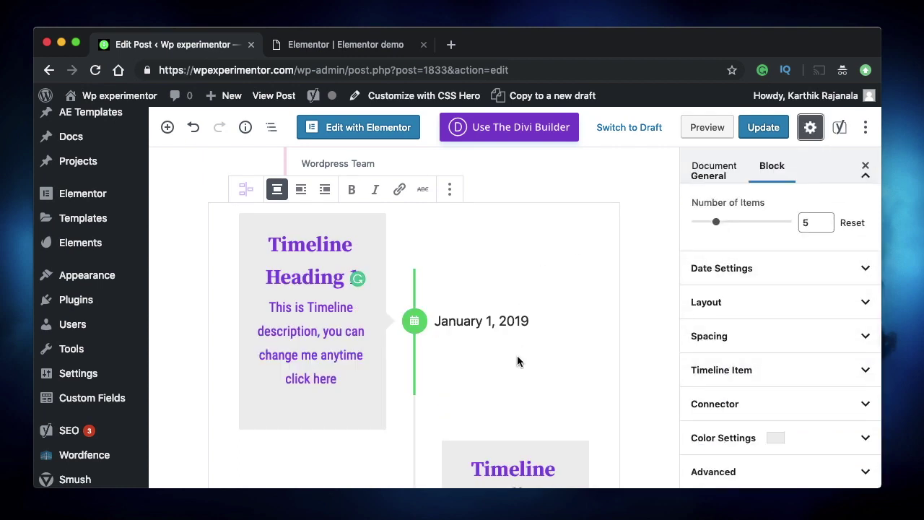
pyautogui.scroll(-5, 517, 357)
pyautogui.scroll(-4, 516, 357)
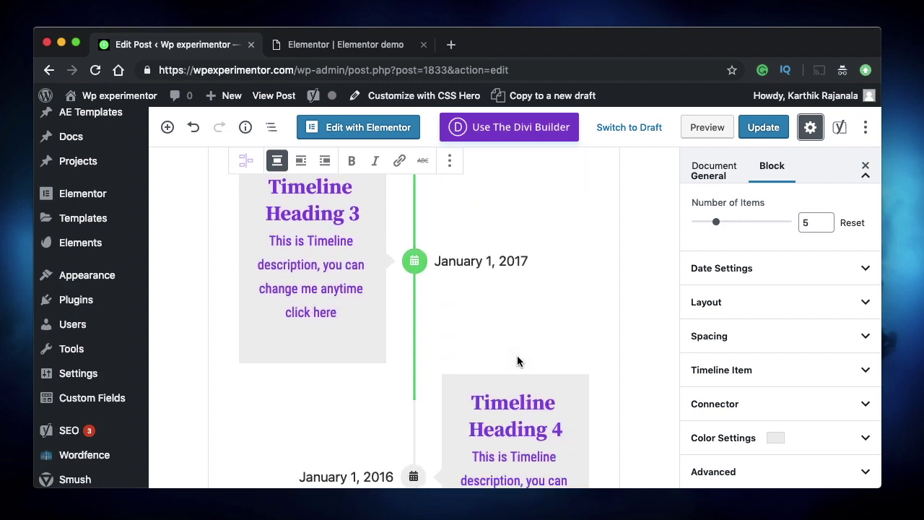
pyautogui.scroll(-4, 516, 357)
pyautogui.scroll(-4, 517, 361)
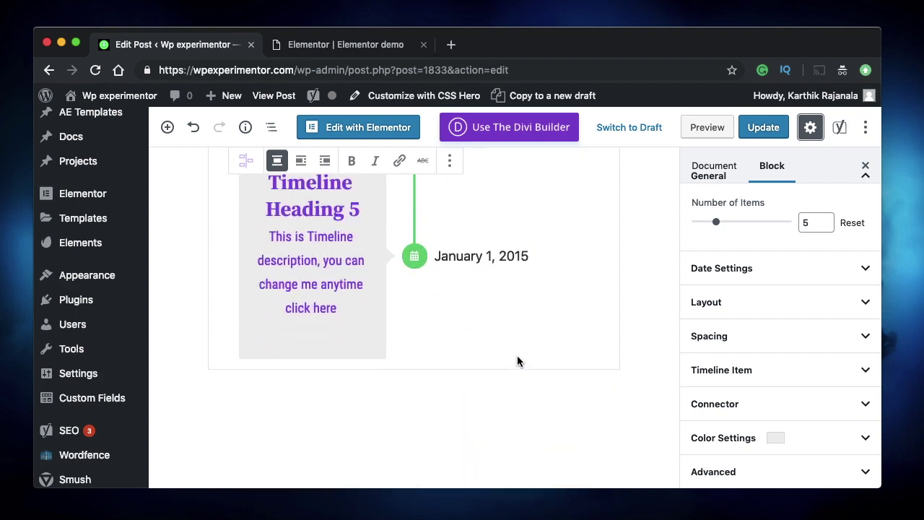
pyautogui.click(353, 45)
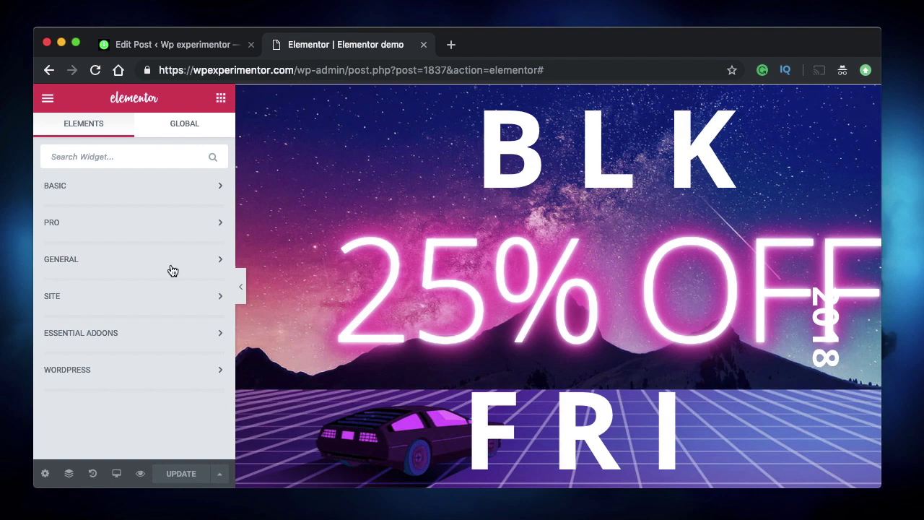
# - Toggle between the Gutenberg post and the Elementor demo, ending on the post's Content Timeline
pyautogui.click(173, 45)
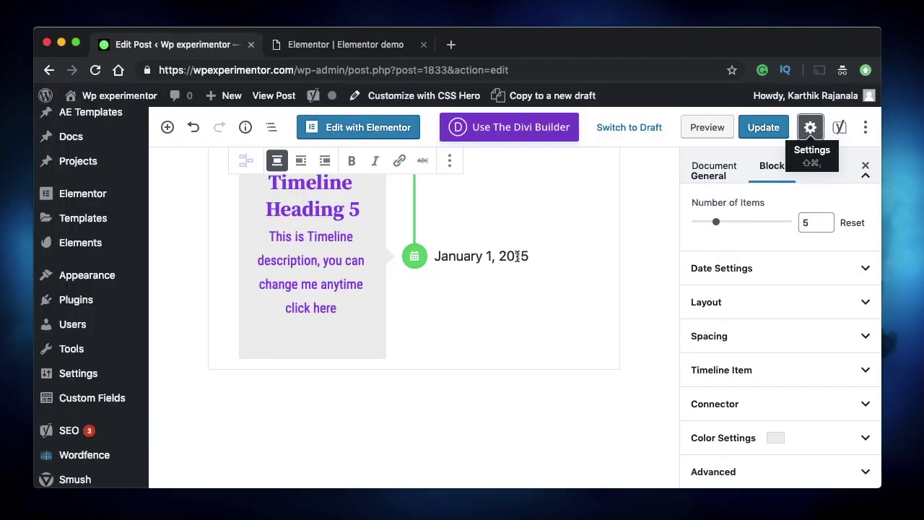
pyautogui.click(352, 46)
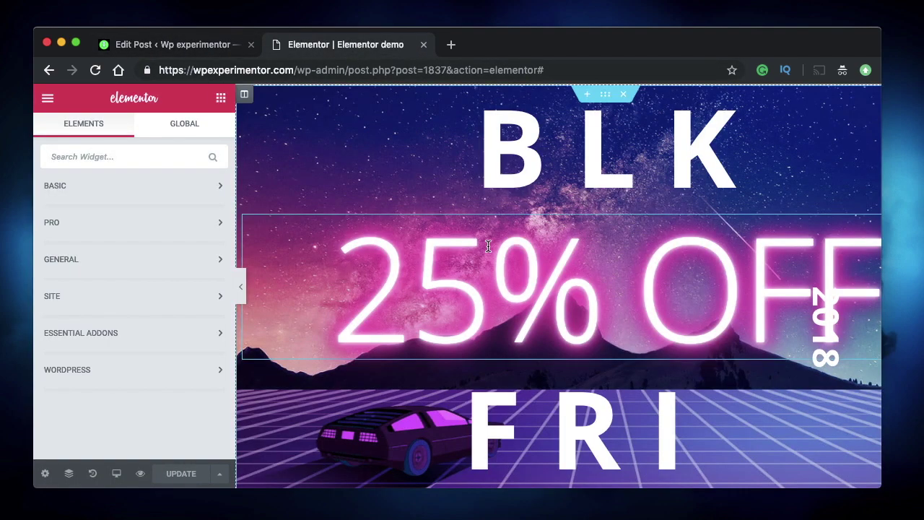
pyautogui.click(148, 45)
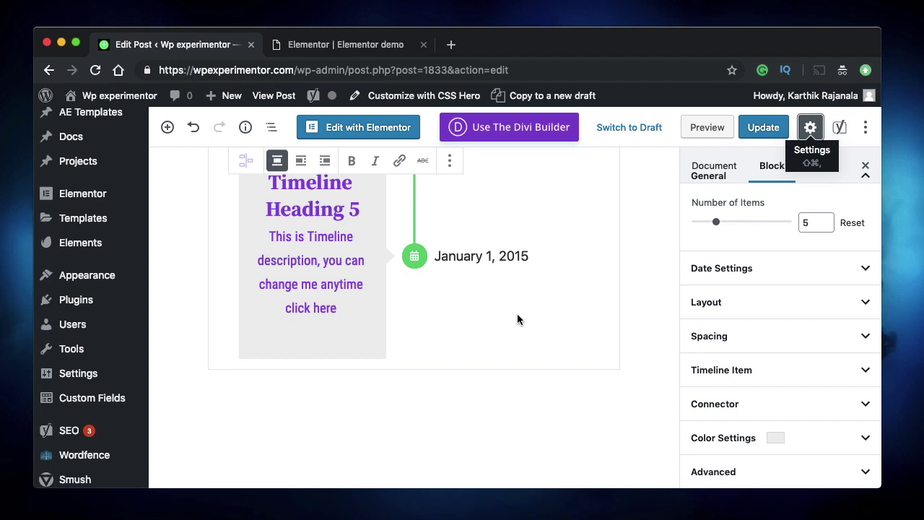
# - Hide the Settings sidebar with the keyboard shortcut so the post content spans the full width
pyautogui.scroll(15, 516, 318)
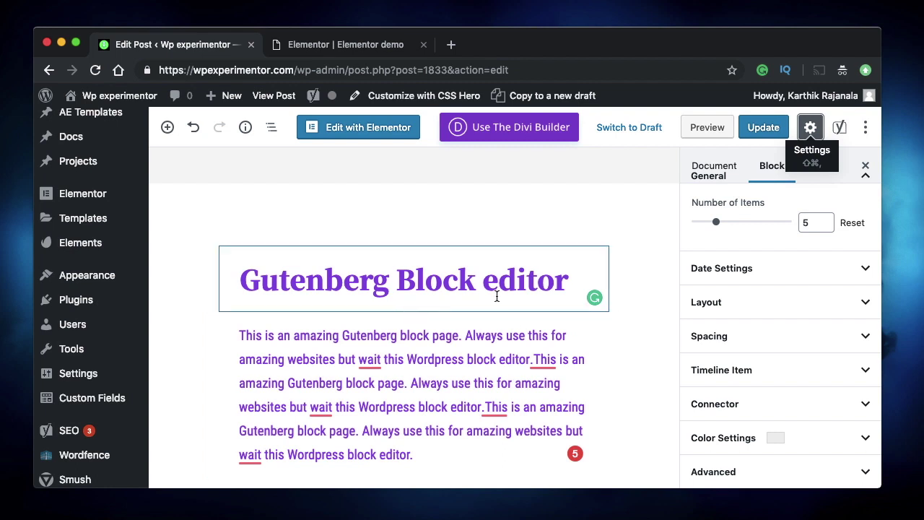
pyautogui.scroll(-3, 497, 296)
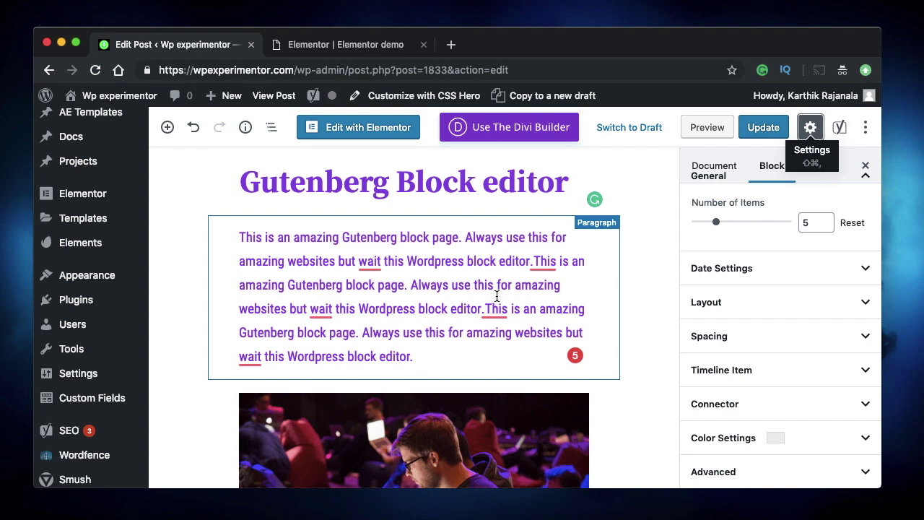
pyautogui.press('super+shift+comma')
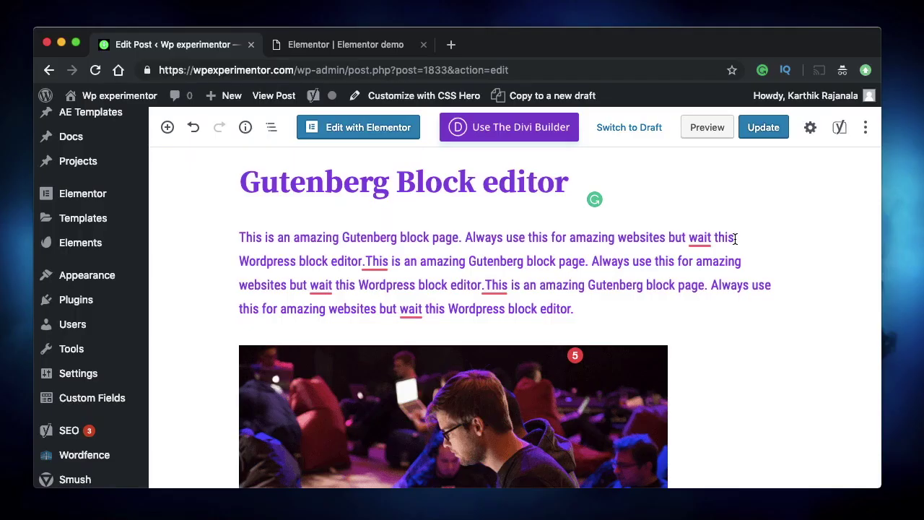
pyautogui.scroll(5, 99, 181)
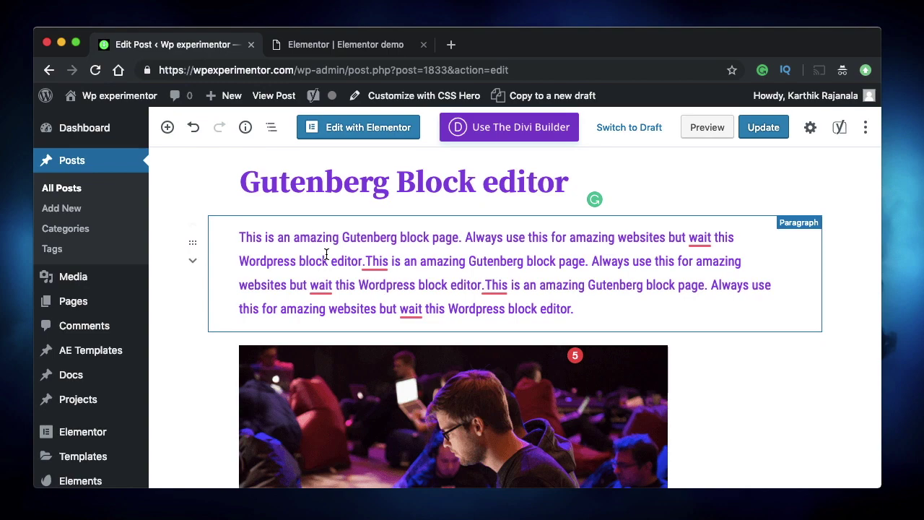
# - Come back from the Elementor demo and Update the post to save its changes
pyautogui.click(354, 44)
pyautogui.click(193, 47)
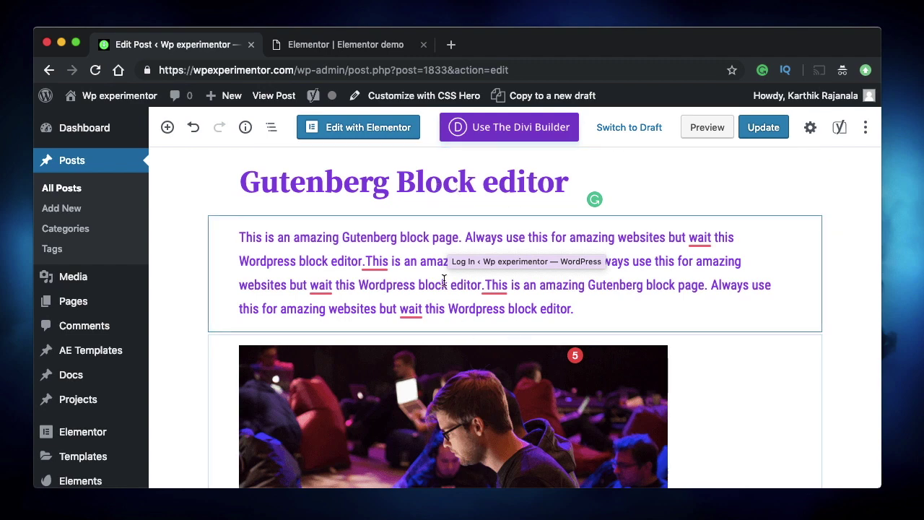
pyautogui.scroll(-3, 485, 386)
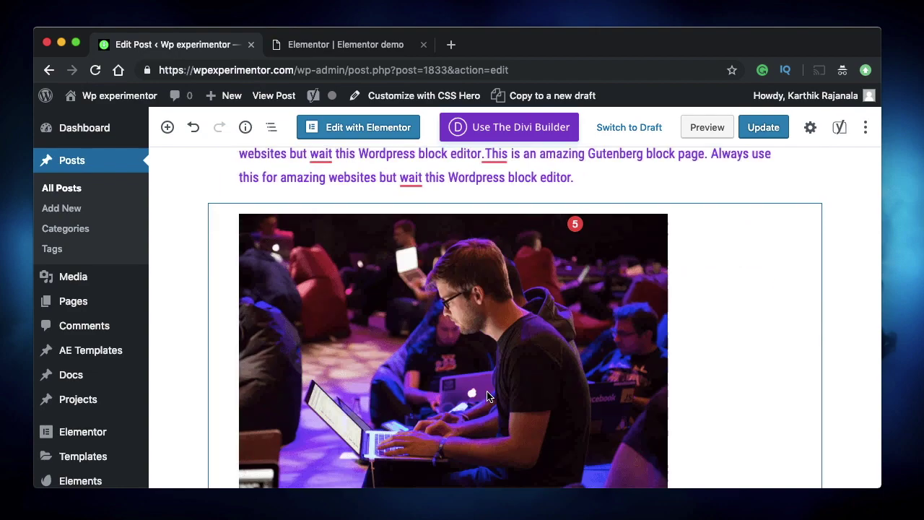
pyautogui.scroll(5, 613, 252)
pyautogui.click(762, 137)
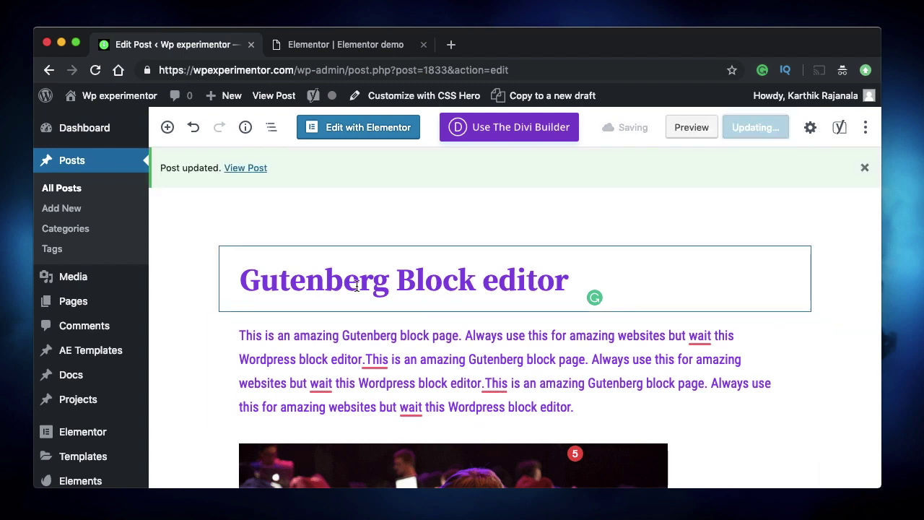
# - Open the post with Edit with Elementor and review its paragraph, image and timeline through Timeline Heading 5
pyautogui.click(364, 135)
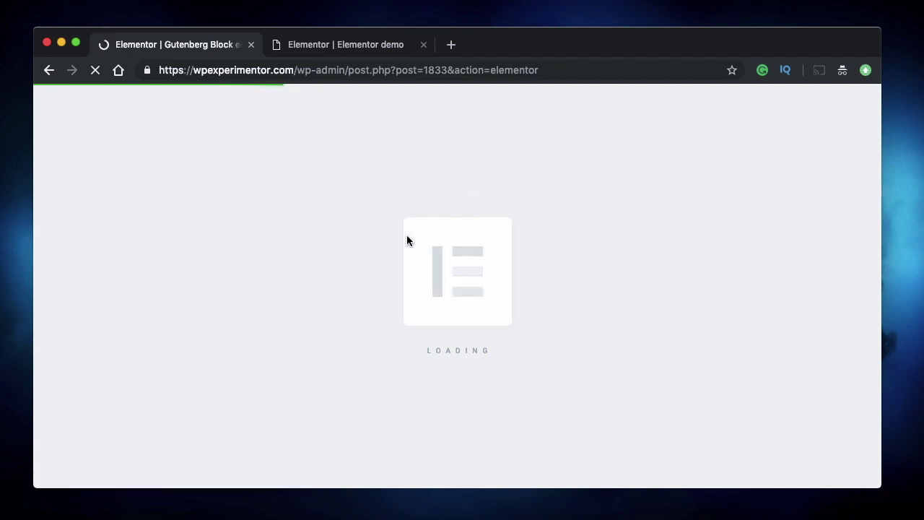
pyautogui.scroll(-2, 470, 328)
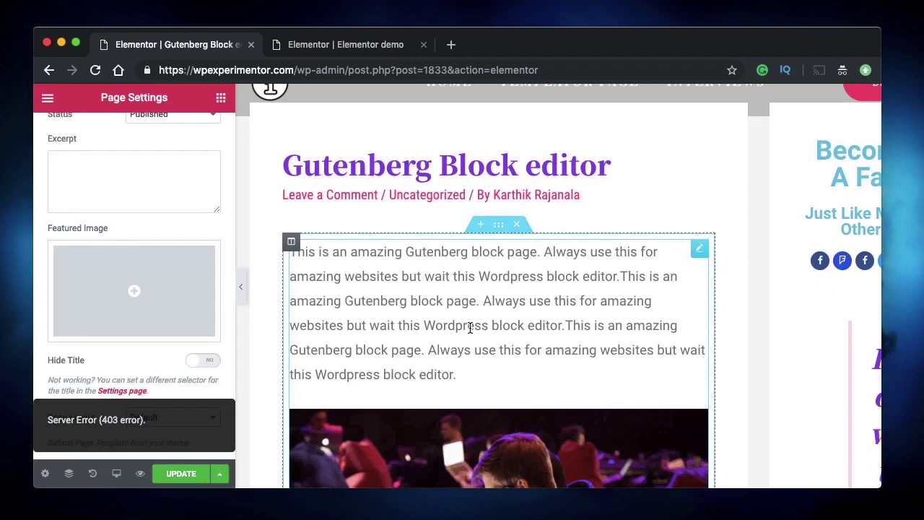
pyautogui.click(498, 202)
pyautogui.click(537, 256)
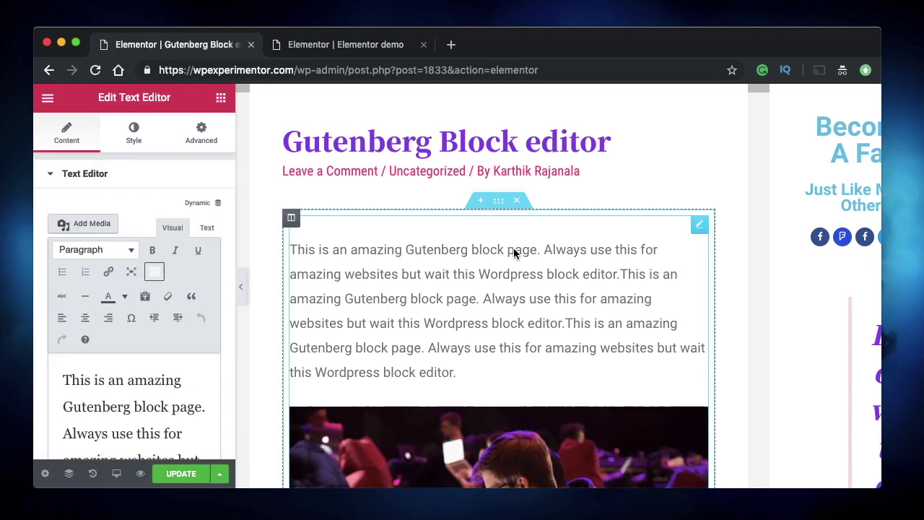
pyautogui.scroll(-2, 504, 343)
pyautogui.scroll(-20, 503, 343)
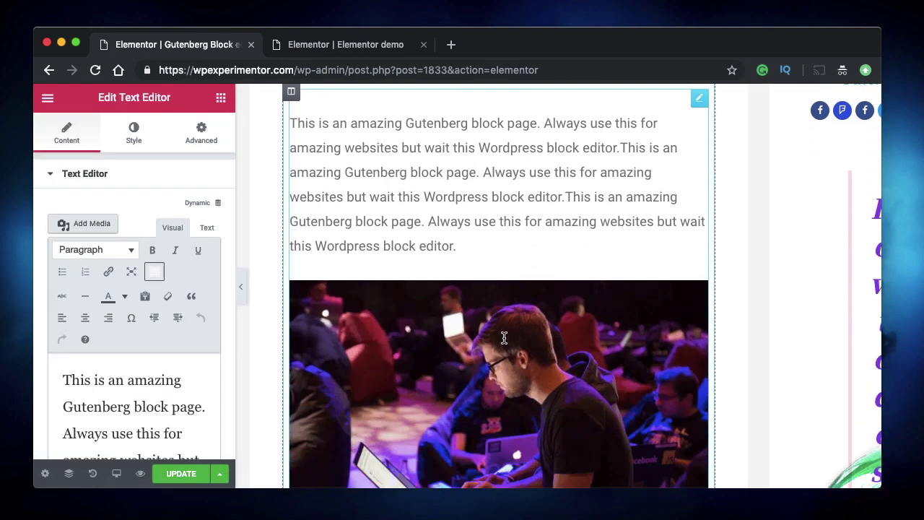
pyautogui.scroll(-20, 461, 358)
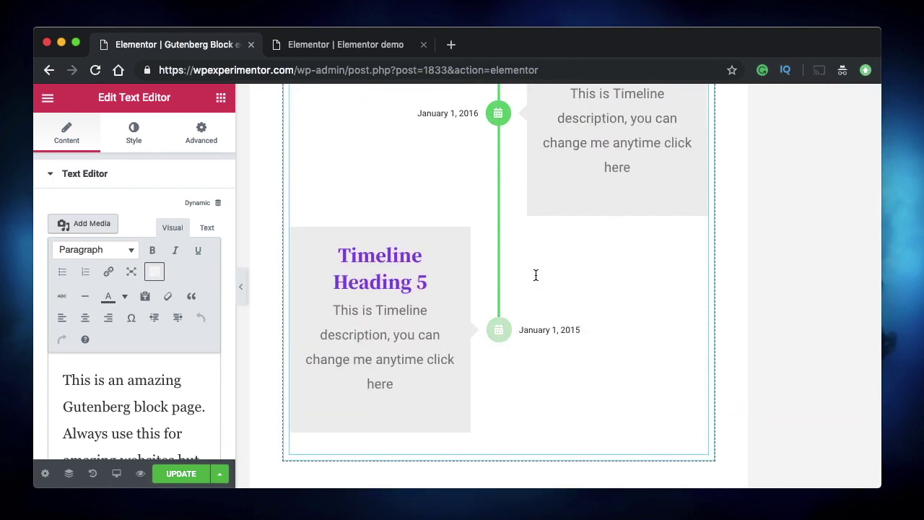
pyautogui.scroll(20, 536, 272)
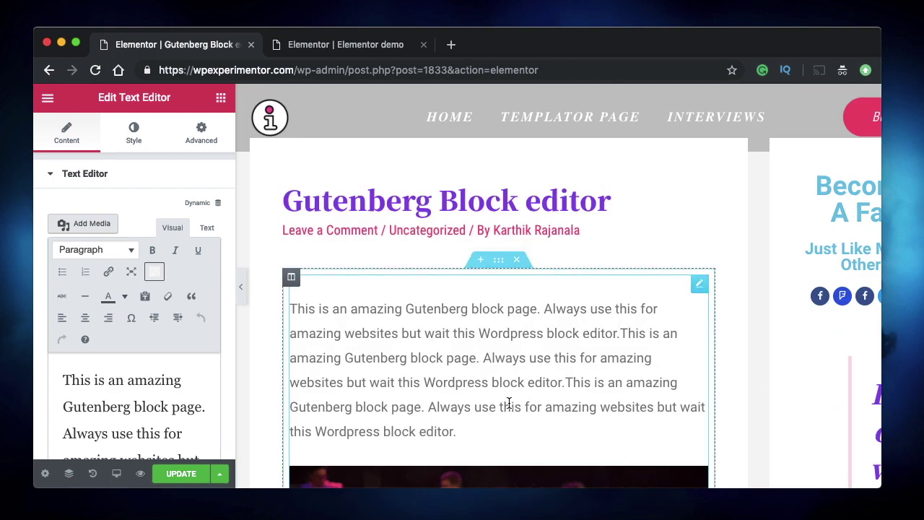
# - Drag a 'Click here' Button widget above the post's text editor widget, then return to the widgets panel
pyautogui.click(220, 98)
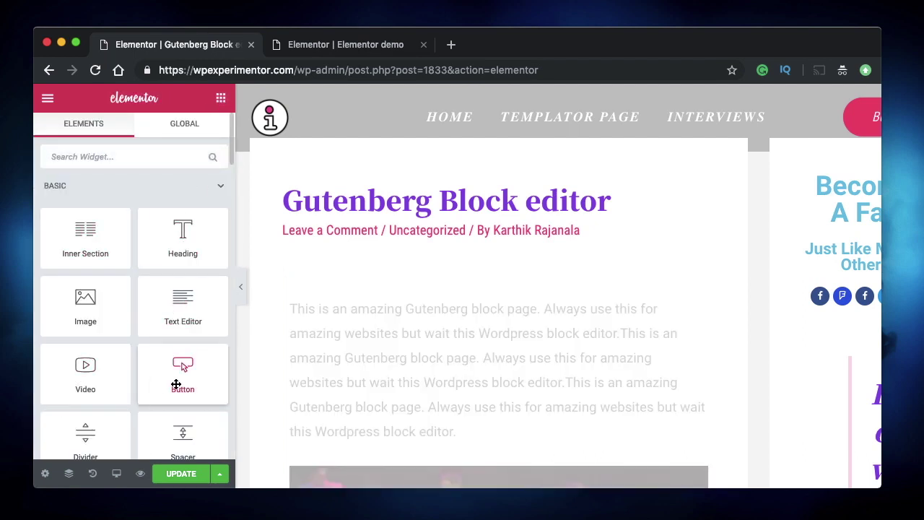
pyautogui.moveTo(181, 365); pyautogui.dragTo(353, 299)
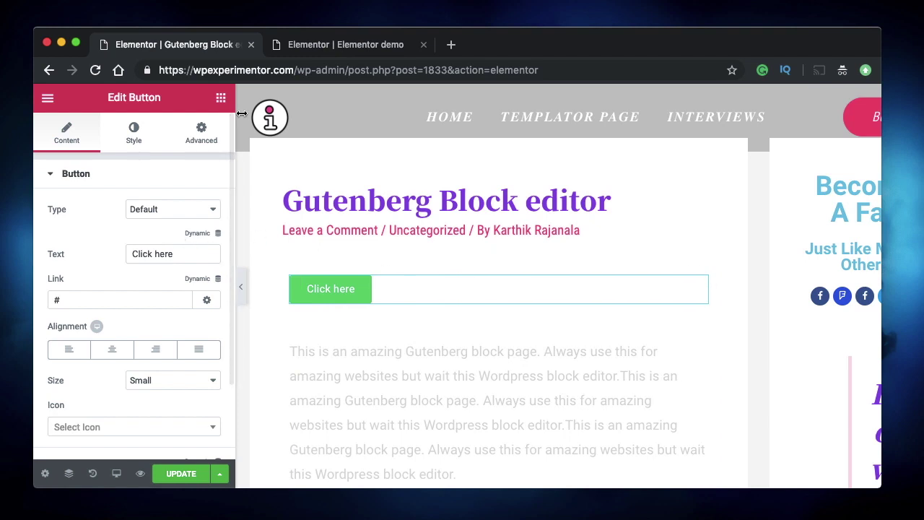
pyautogui.click(221, 98)
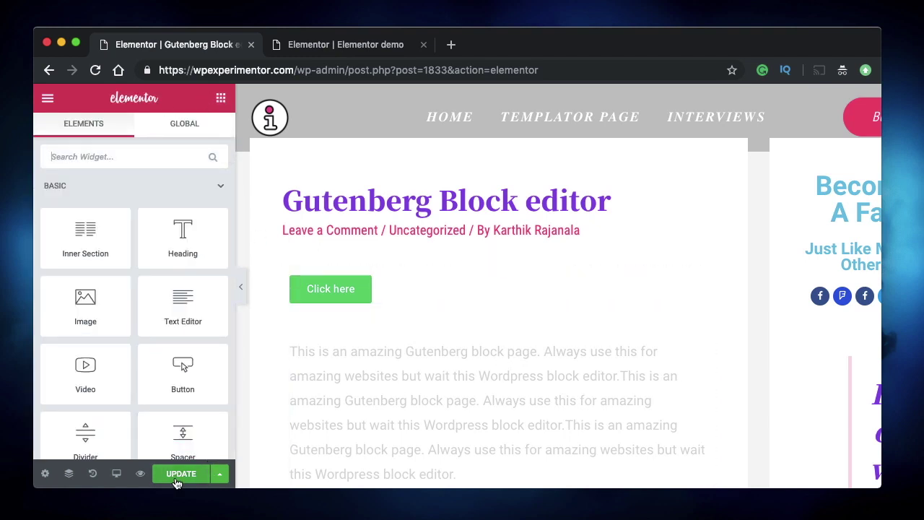
pyautogui.scroll(-1, 570, 328)
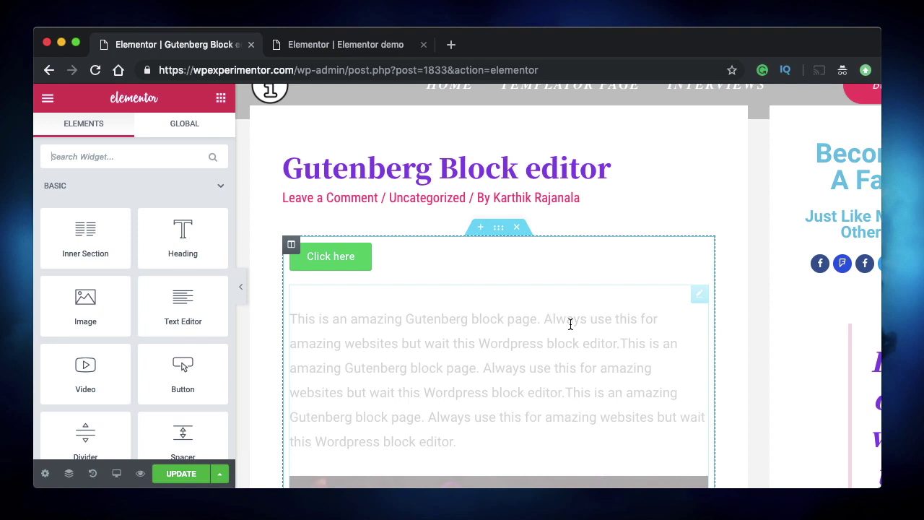
pyautogui.scroll(-10, 569, 324)
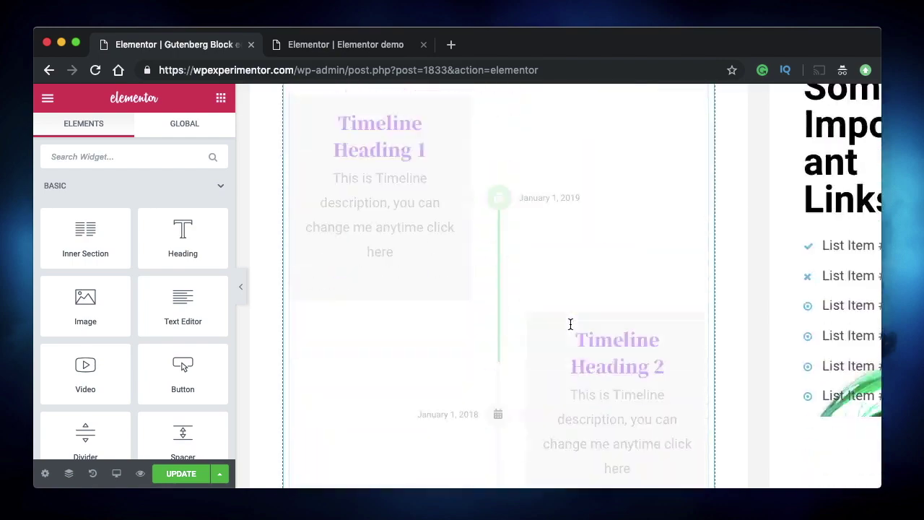
pyautogui.scroll(15, 570, 324)
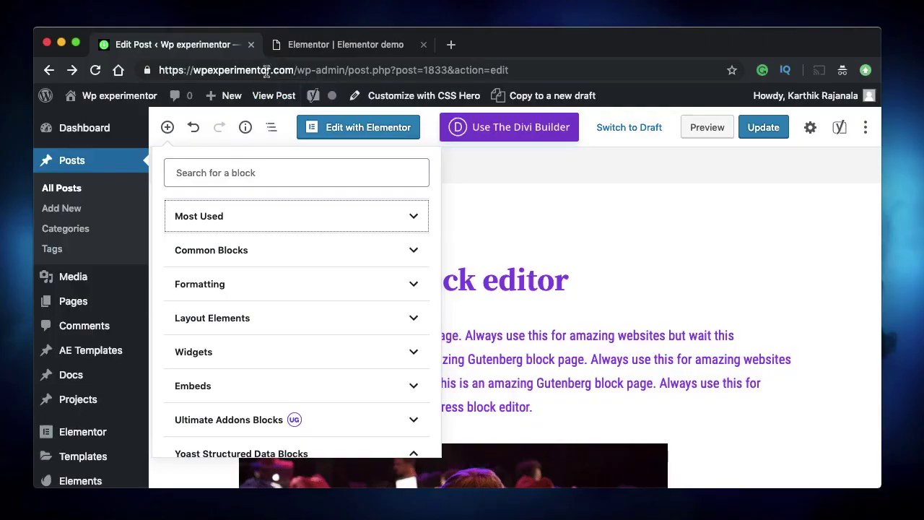
pyautogui.click(339, 46)
pyautogui.scroll(10, 489, 394)
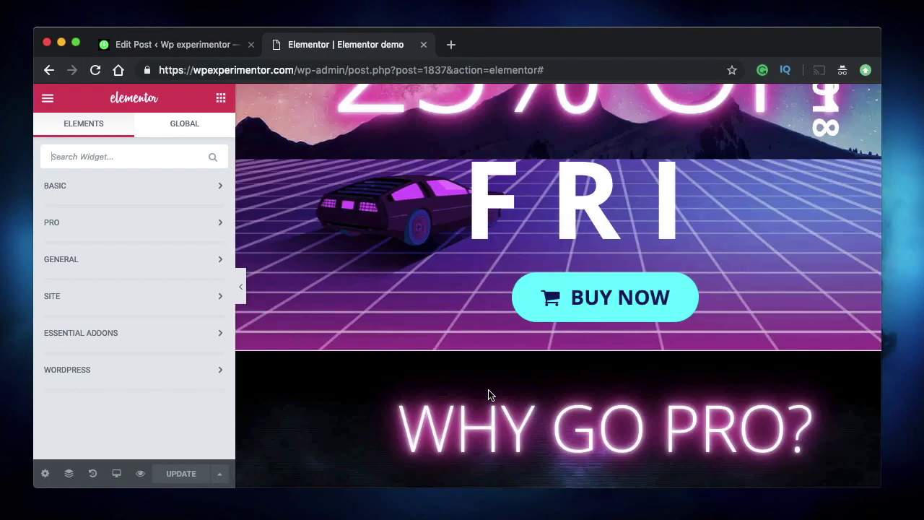
pyautogui.scroll(5, 313, 399)
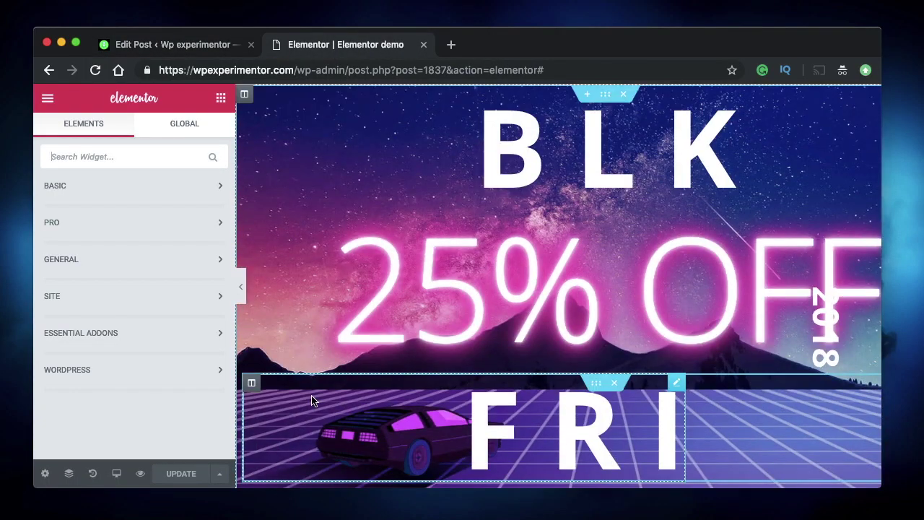
pyautogui.click(140, 472)
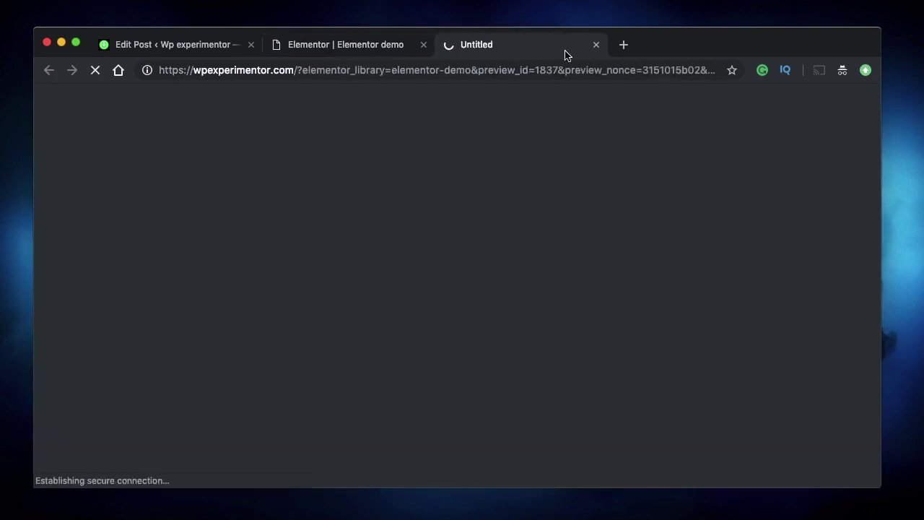
pyautogui.click(595, 45)
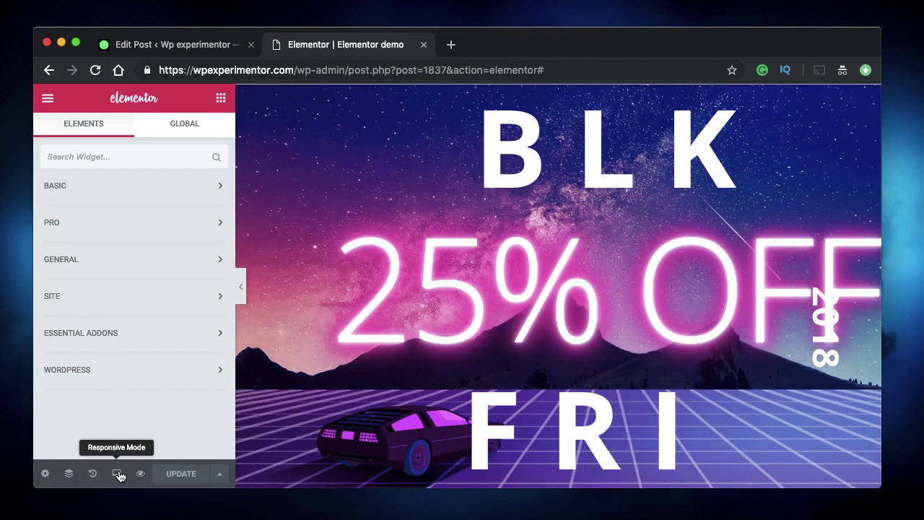
pyautogui.moveTo(119, 476)
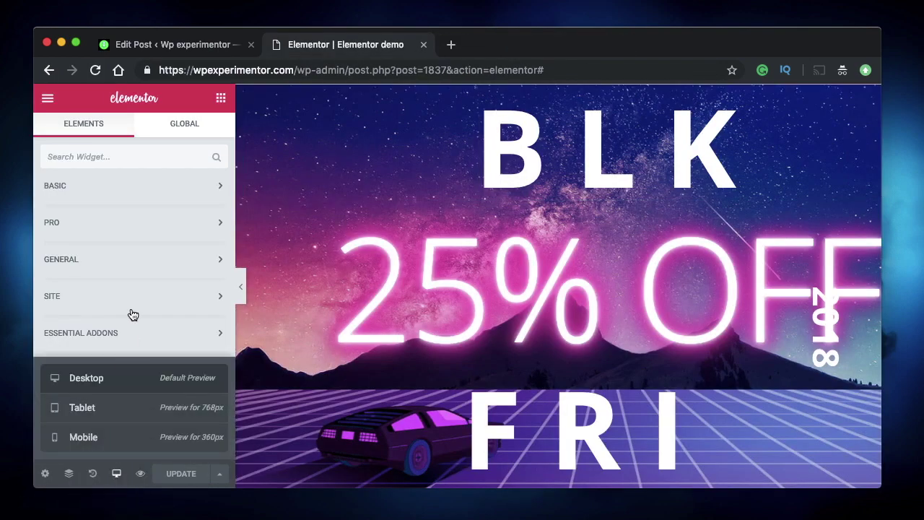
pyautogui.click(163, 225)
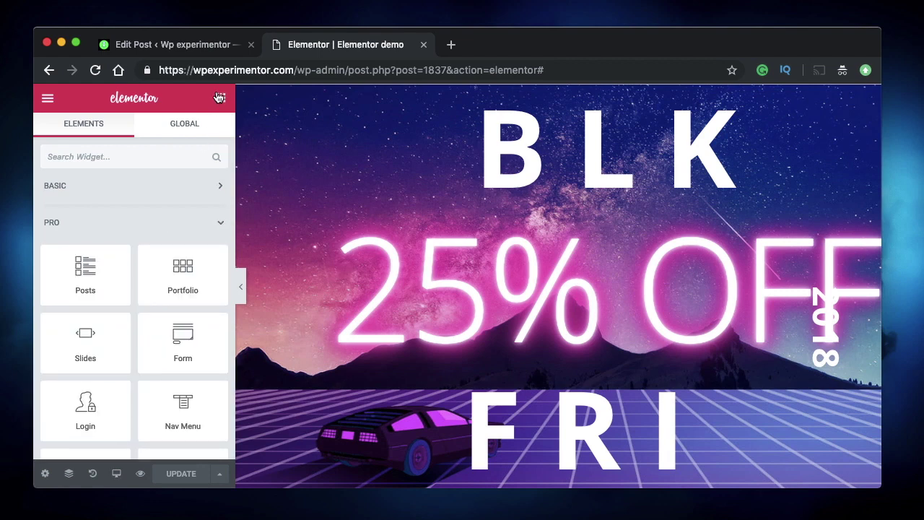
pyautogui.click(177, 228)
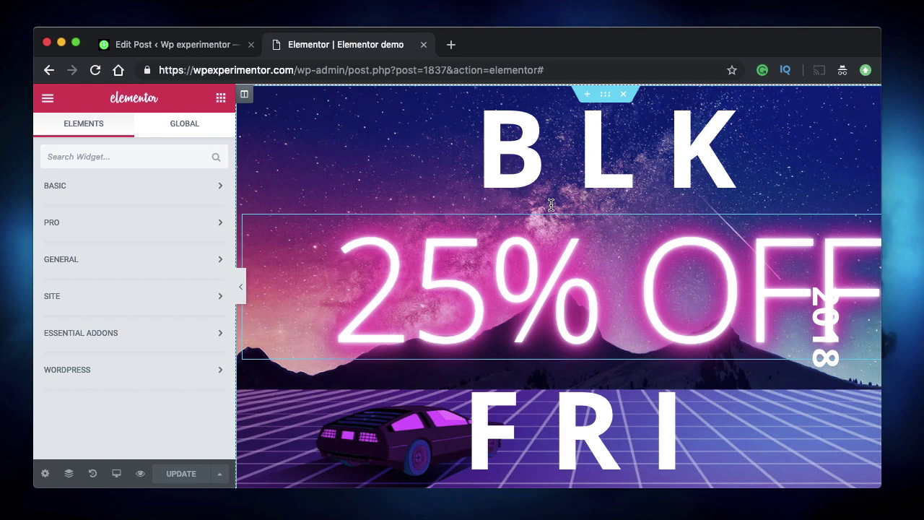
pyautogui.click(178, 48)
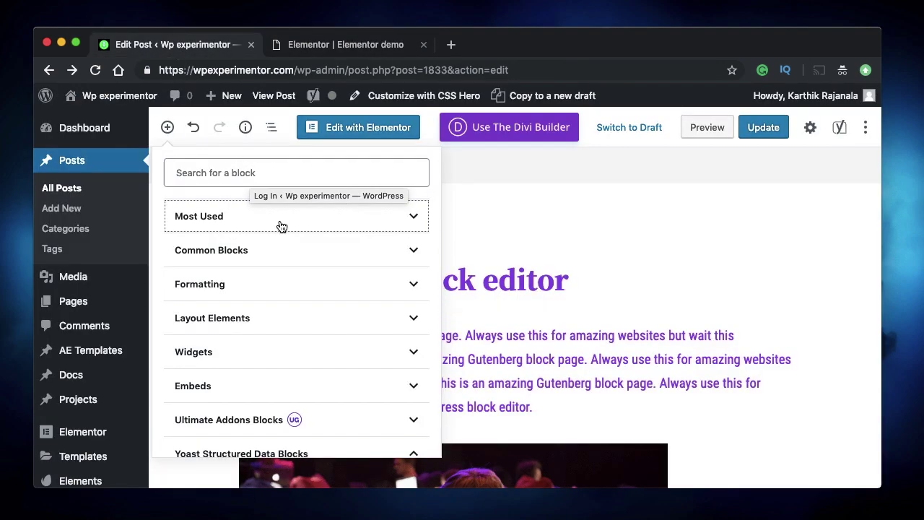
# - Insert a Yoast How-to block from Yoast Structured Data Blocks below the Content Timeline
pyautogui.scroll(-3, 325, 346)
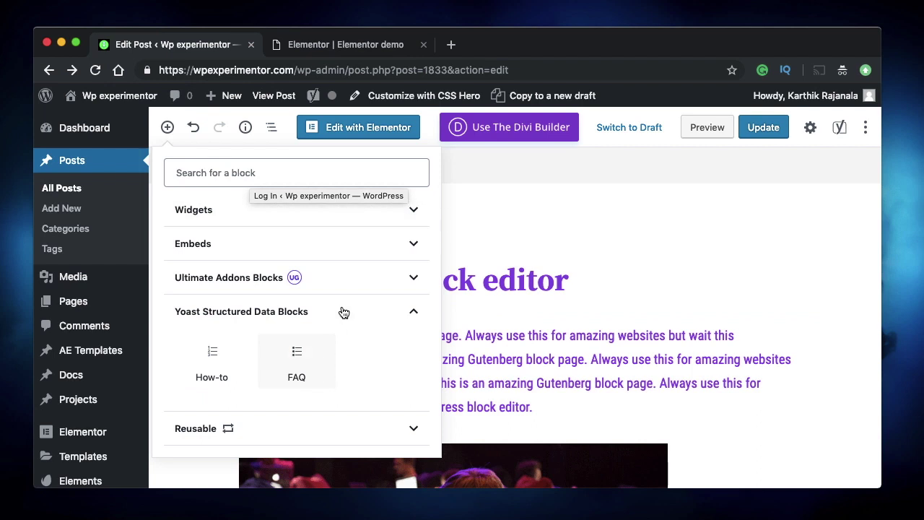
pyautogui.click(417, 320)
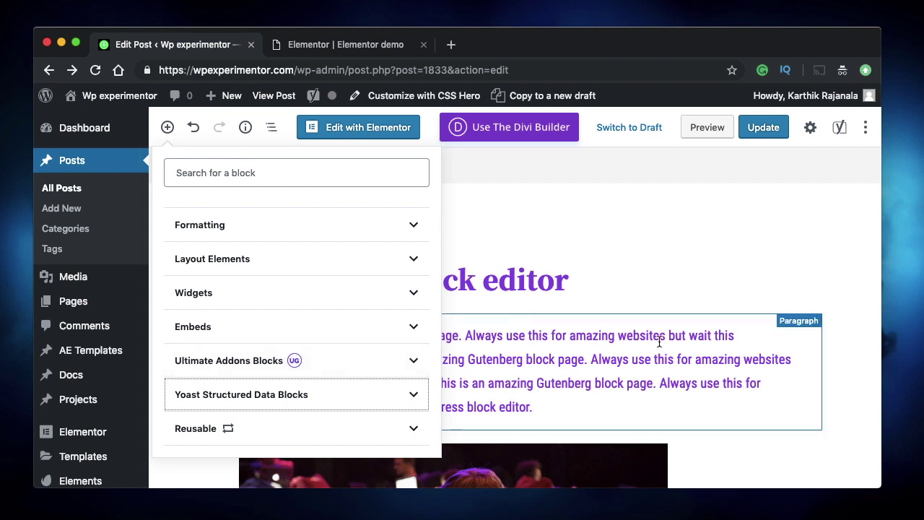
pyautogui.click(414, 365)
pyautogui.scroll(-5, 315, 322)
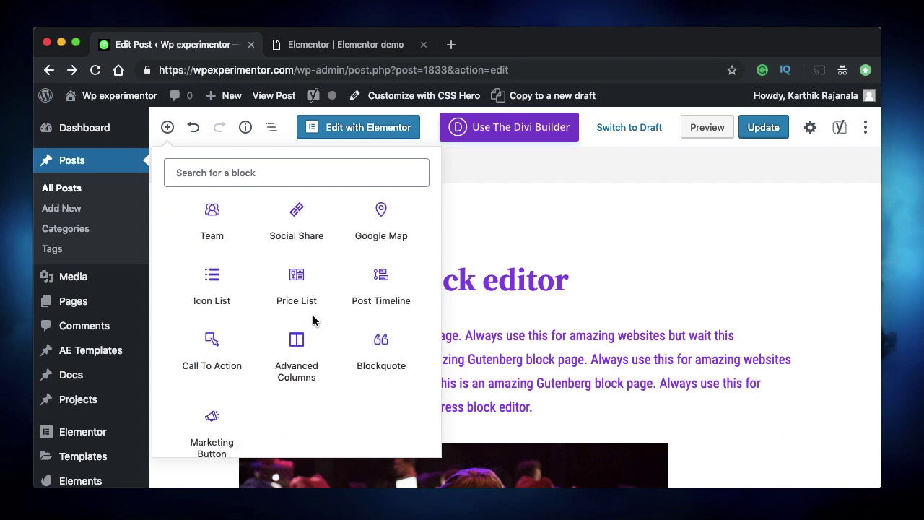
pyautogui.scroll(5, 313, 315)
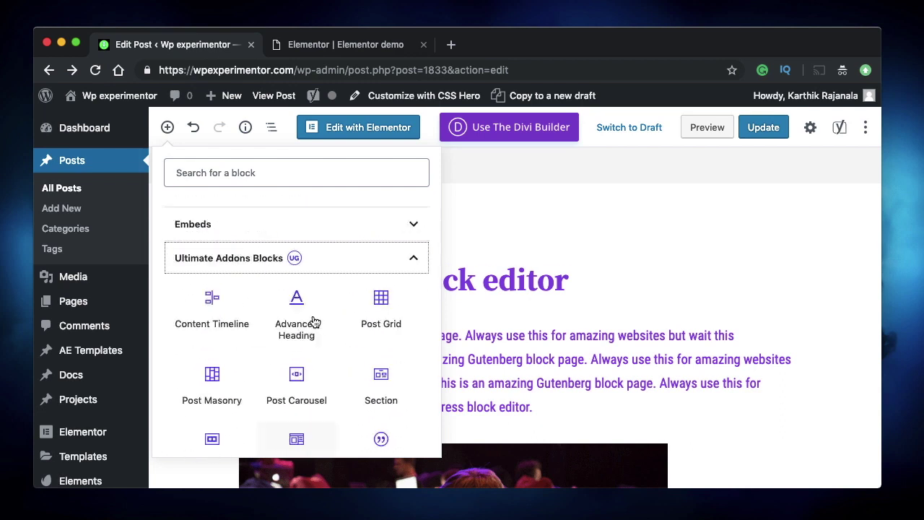
pyautogui.click(355, 299)
pyautogui.scroll(-2, 342, 371)
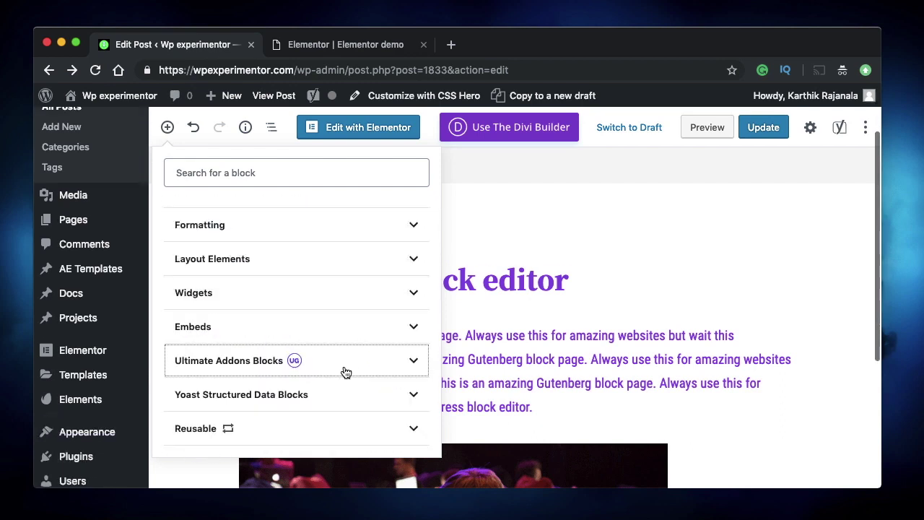
pyautogui.click(360, 397)
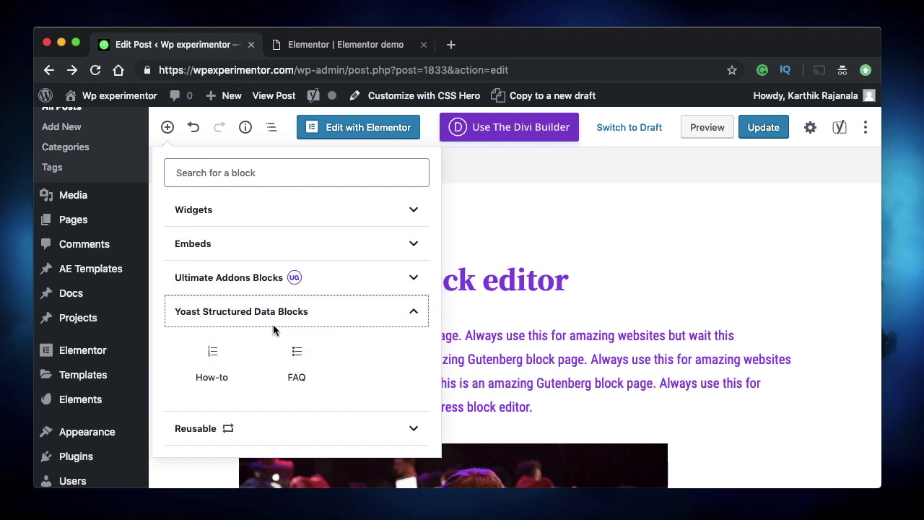
pyautogui.click(214, 363)
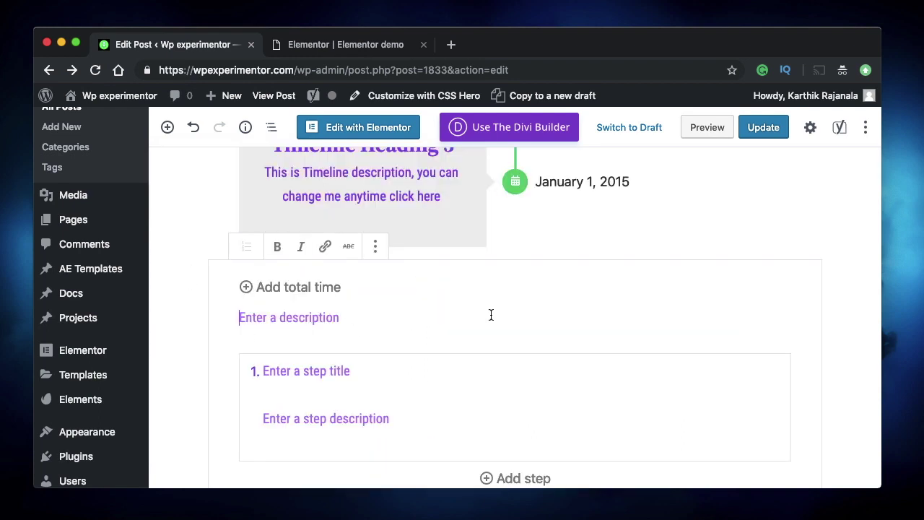
# - Insert an Elementor Library block from Most Used beneath the How-to block
pyautogui.scroll(-1, 404, 375)
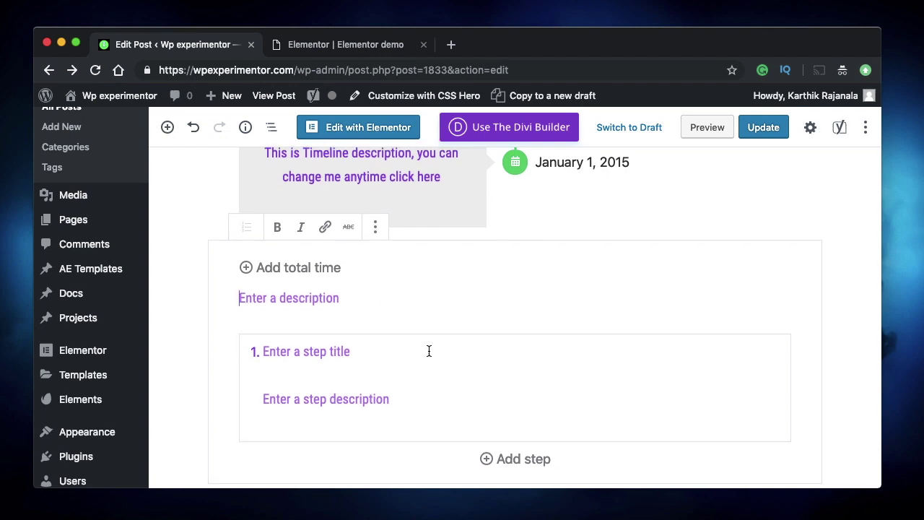
pyautogui.scroll(-2, 428, 349)
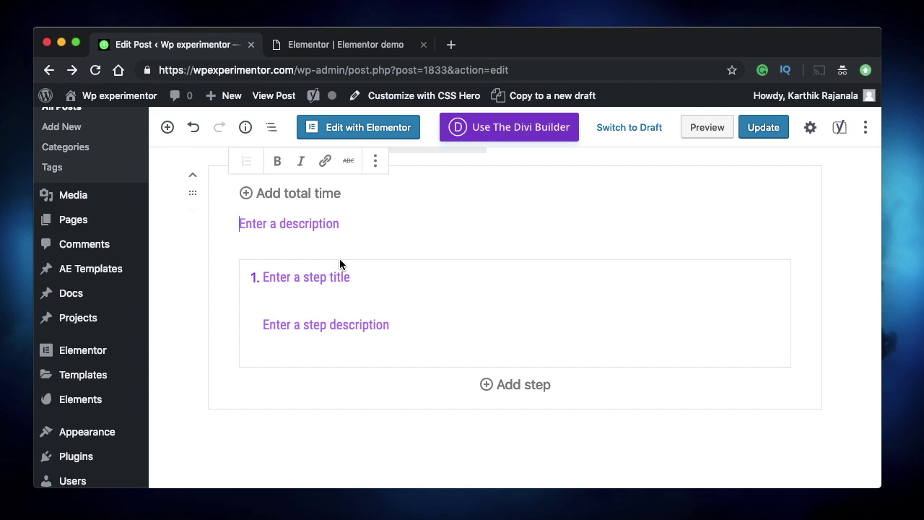
pyautogui.scroll(2, 339, 263)
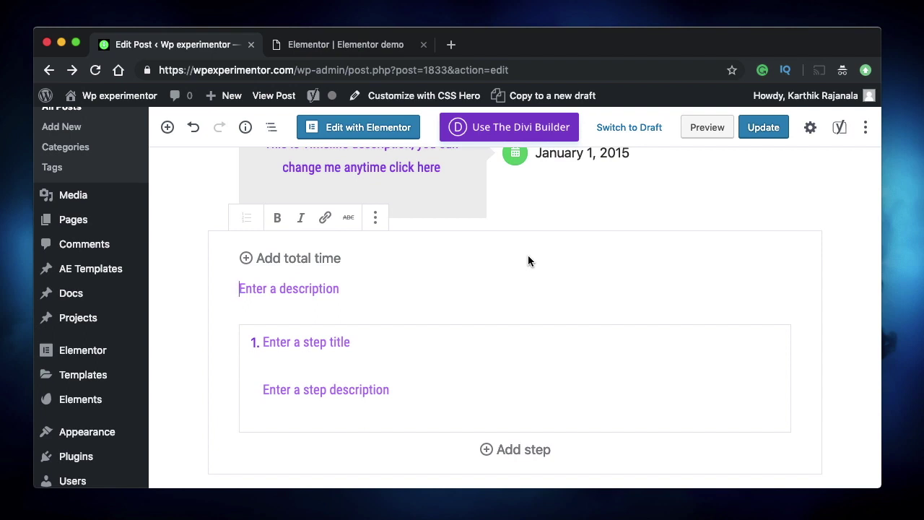
pyautogui.click(167, 127)
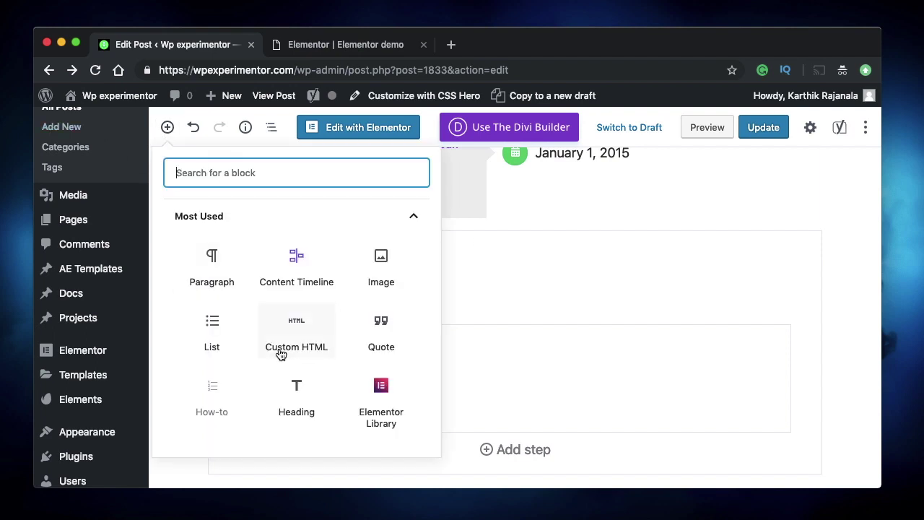
pyautogui.scroll(-1, 339, 365)
pyautogui.click(397, 373)
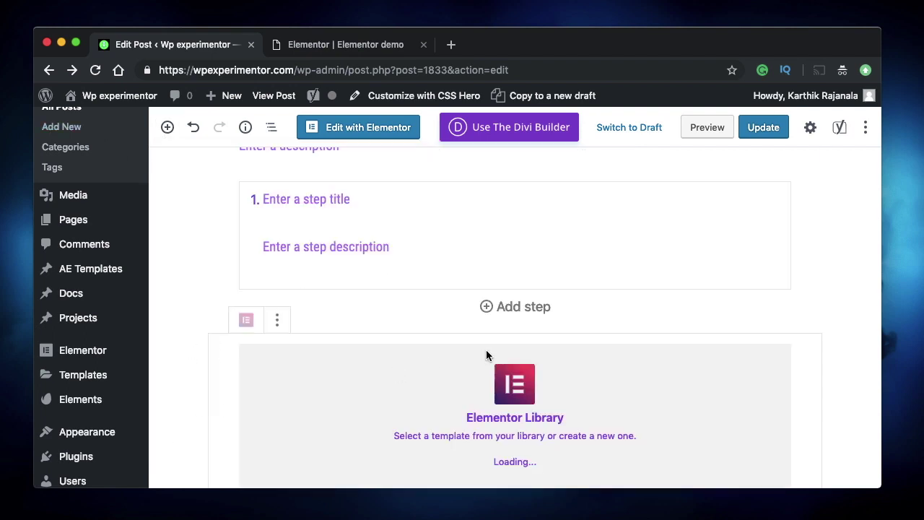
pyautogui.scroll(-3, 593, 350)
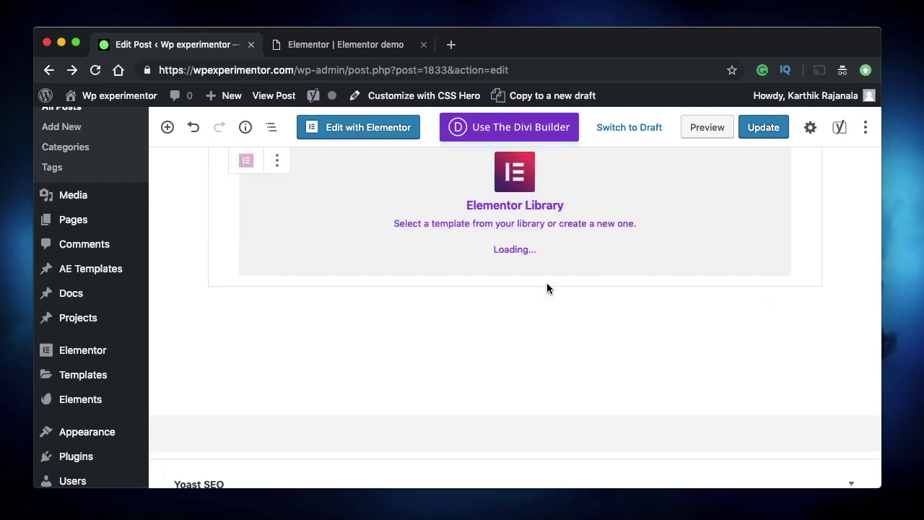